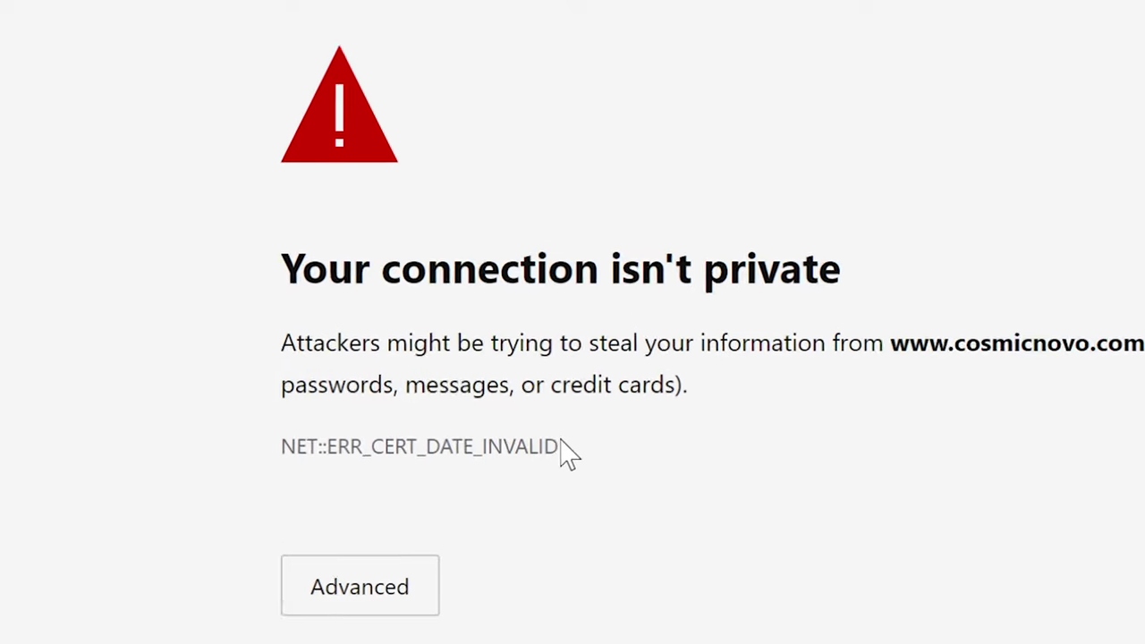
# - Expand the certificate details behind the NET::ERR_CERT_DATE_INVALID error and examine the subject, issuer, expiry date and PEM encoded chain
pyautogui.moveTo(551, 438); pyautogui.dragTo(248, 421)
pyautogui.click(304, 443)
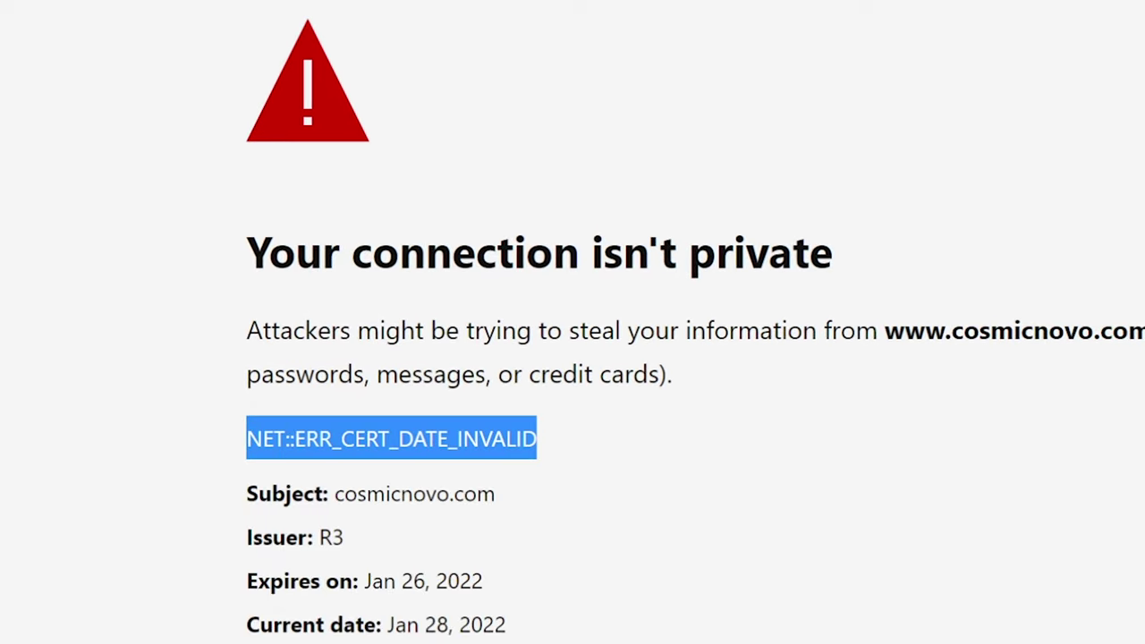
pyautogui.scroll(-10, 547, 509)
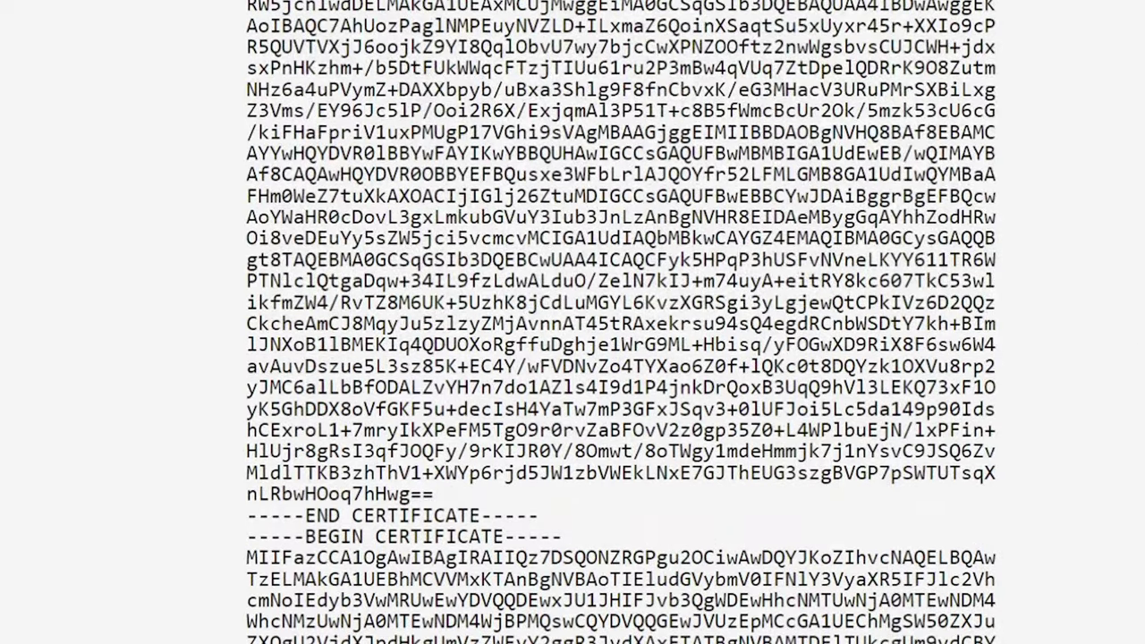
pyautogui.scroll(10, 541, 494)
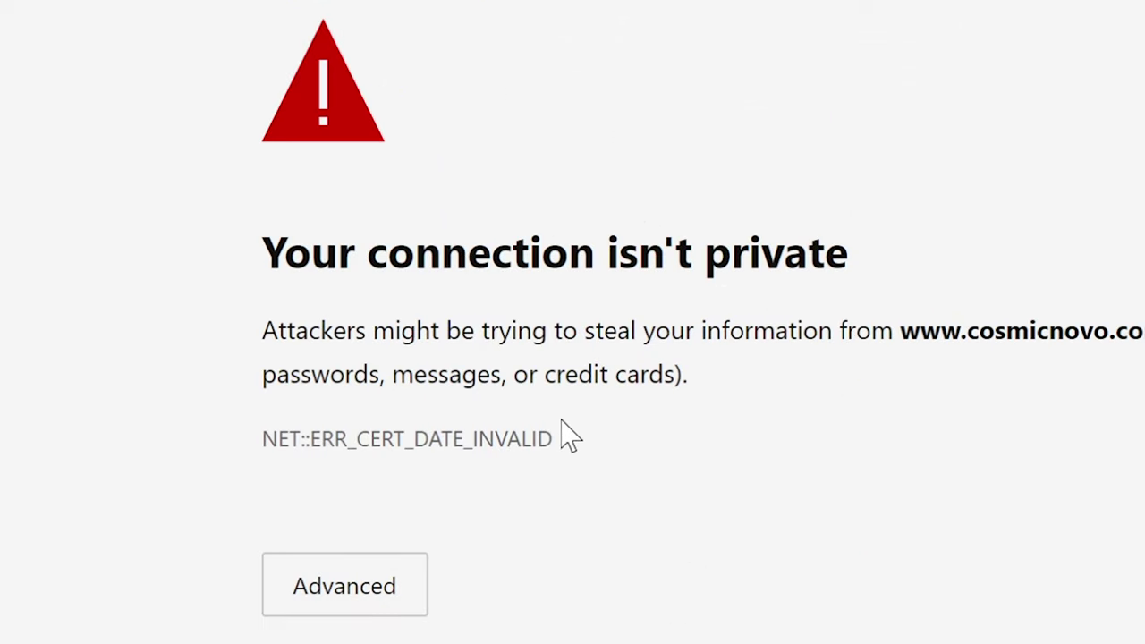
pyautogui.moveTo(552, 438); pyautogui.dragTo(309, 438)
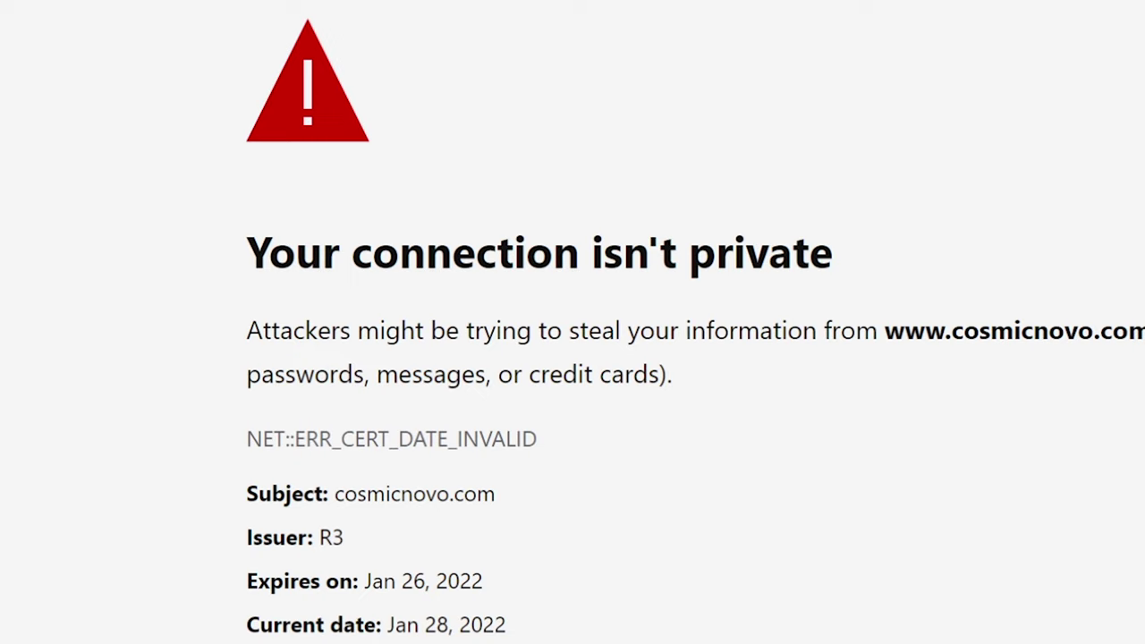
pyautogui.scroll(-3, 572, 357)
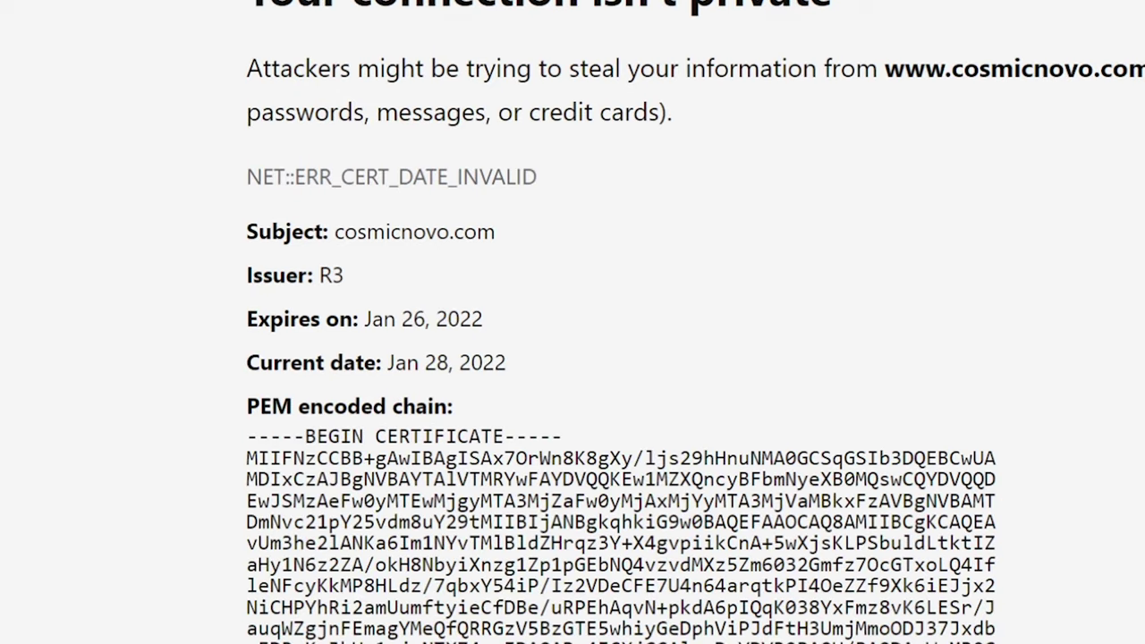
pyautogui.scroll(-14, 572, 357)
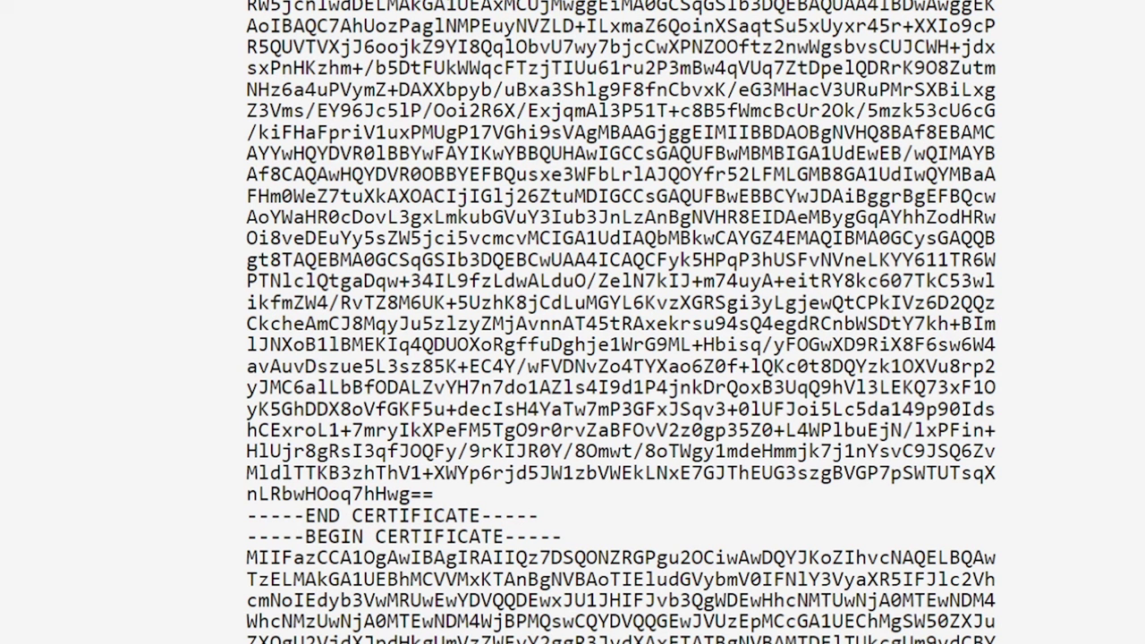
pyautogui.scroll(15, 676, 166)
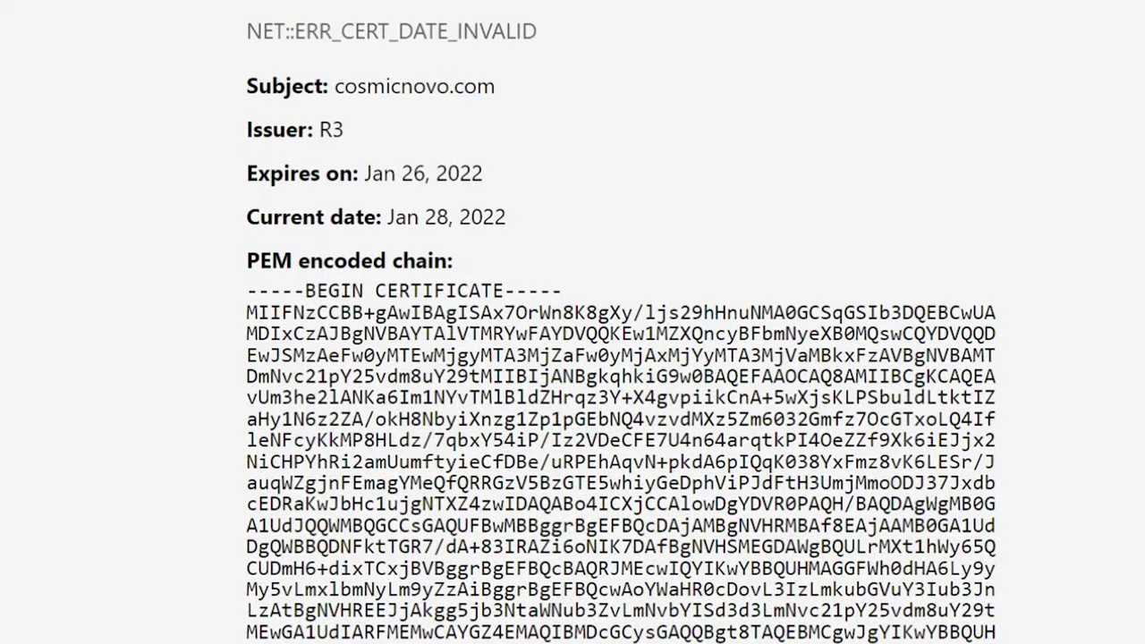
pyautogui.scroll(-6, 1033, 412)
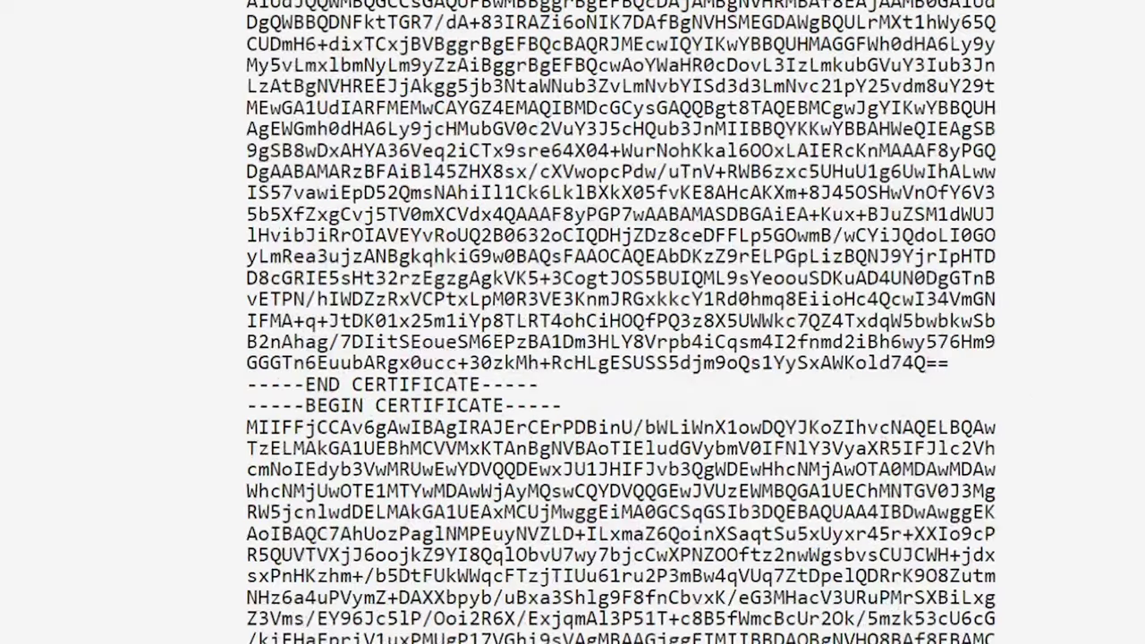
pyautogui.scroll(-5, 621, 322)
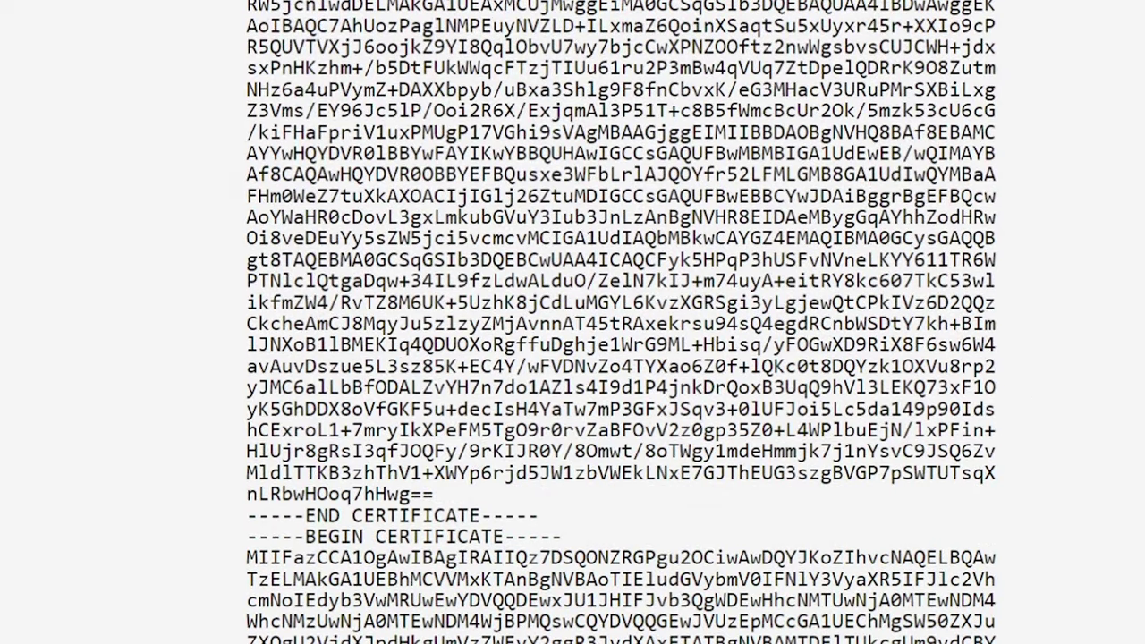
pyautogui.scroll(3, 620, 321)
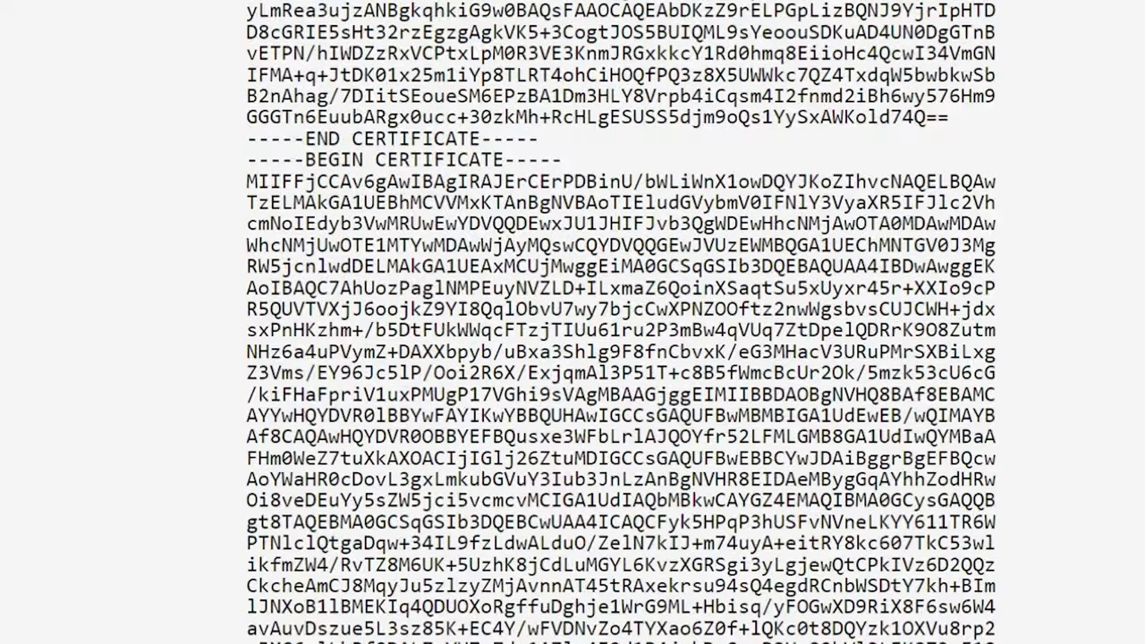
pyautogui.scroll(-3, 620, 322)
pyautogui.scroll(5, 621, 322)
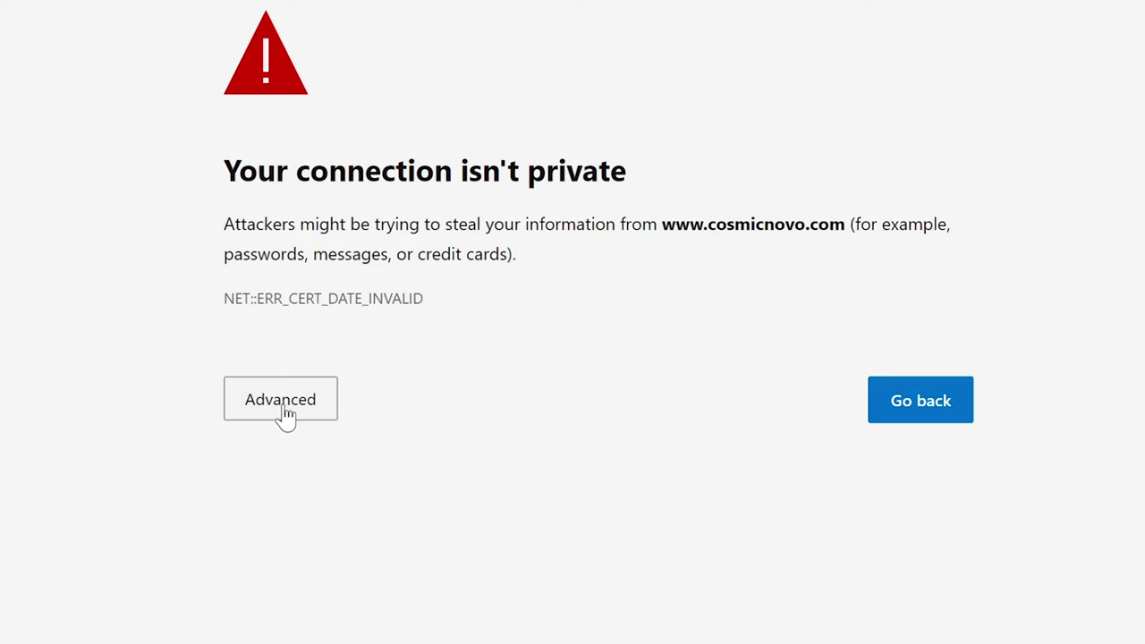
pyautogui.click(284, 408)
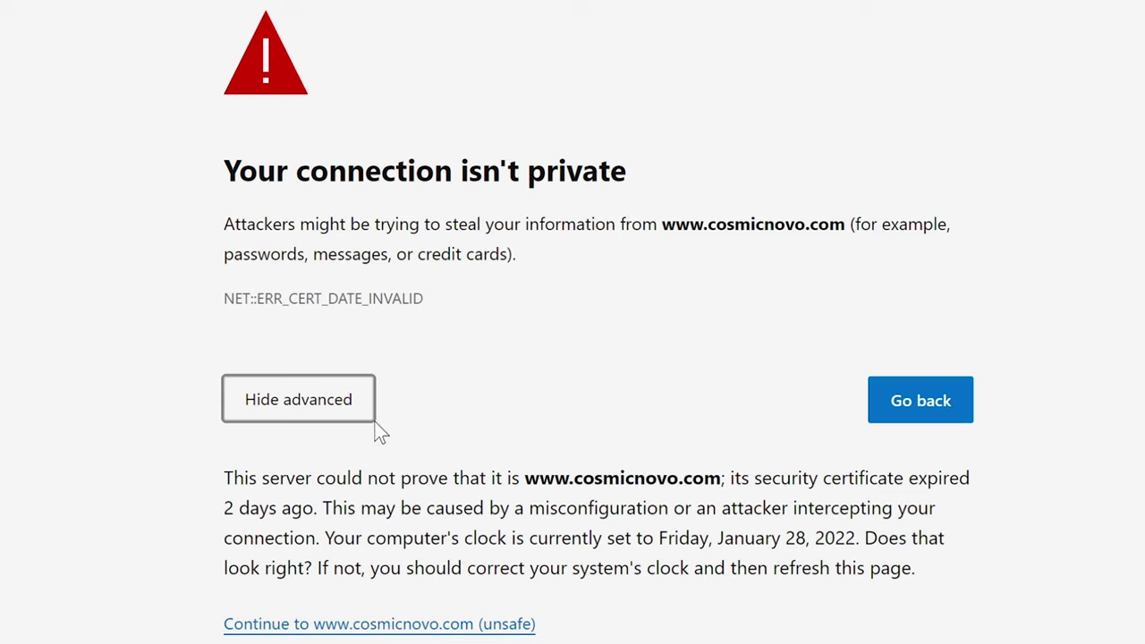
pyautogui.click(302, 419)
pyautogui.click(280, 404)
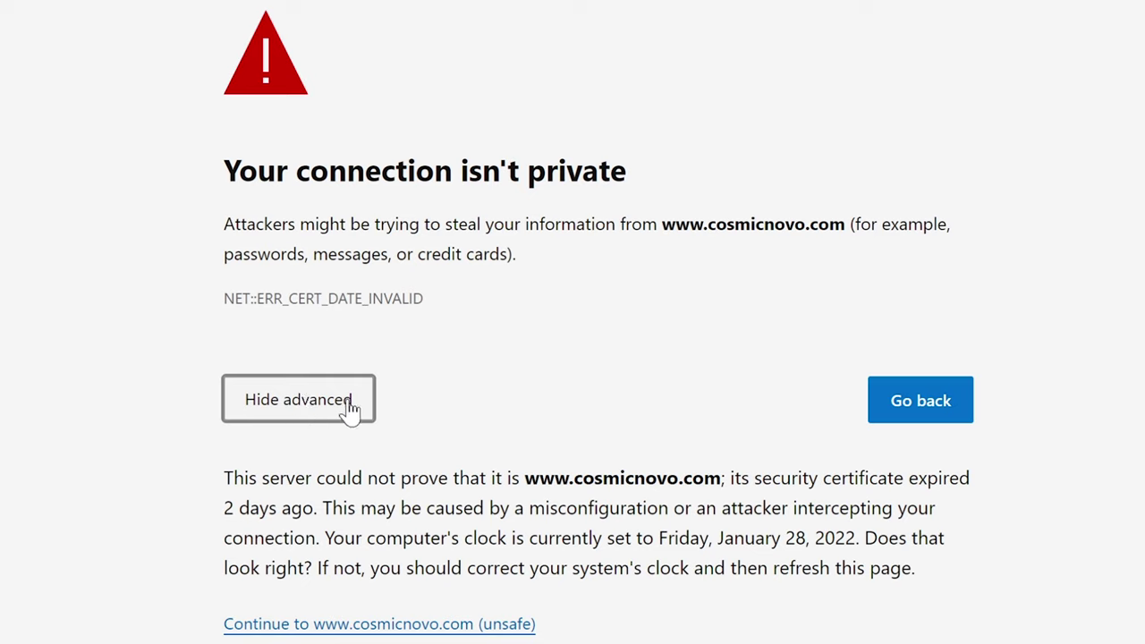
pyautogui.click(295, 394)
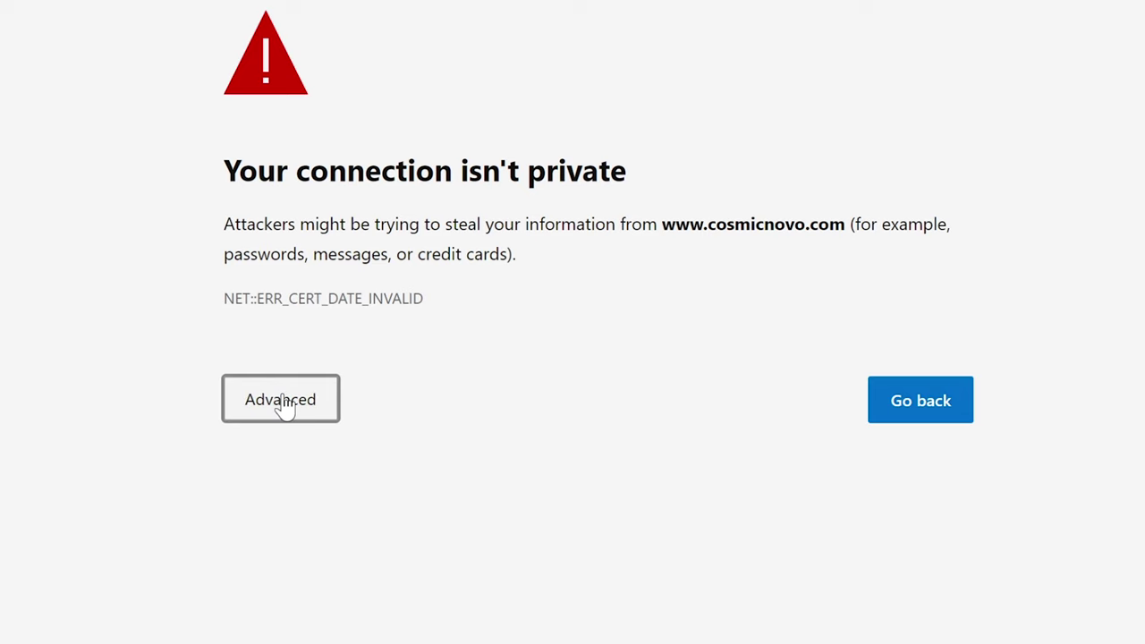
pyautogui.click(294, 407)
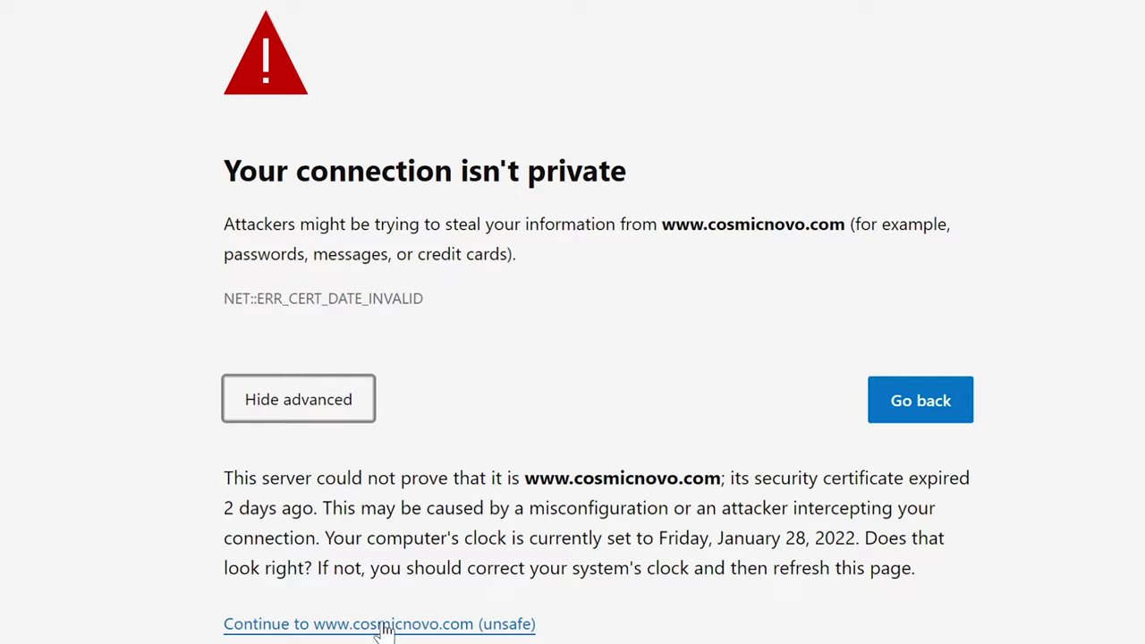
pyautogui.click(354, 624)
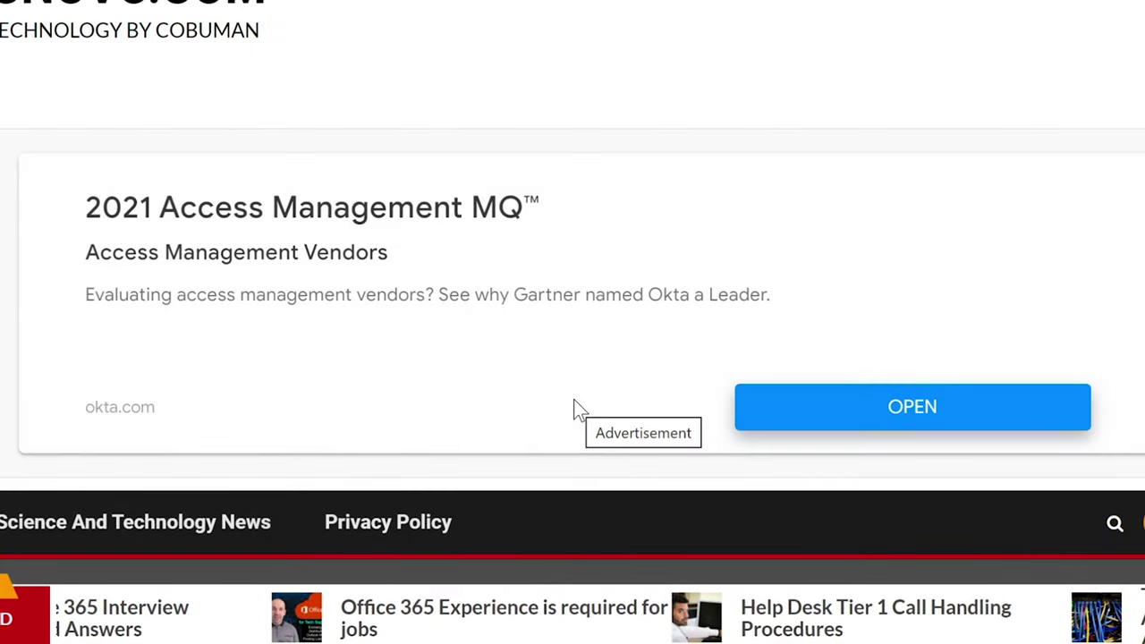
pyautogui.scroll(-4, 573, 399)
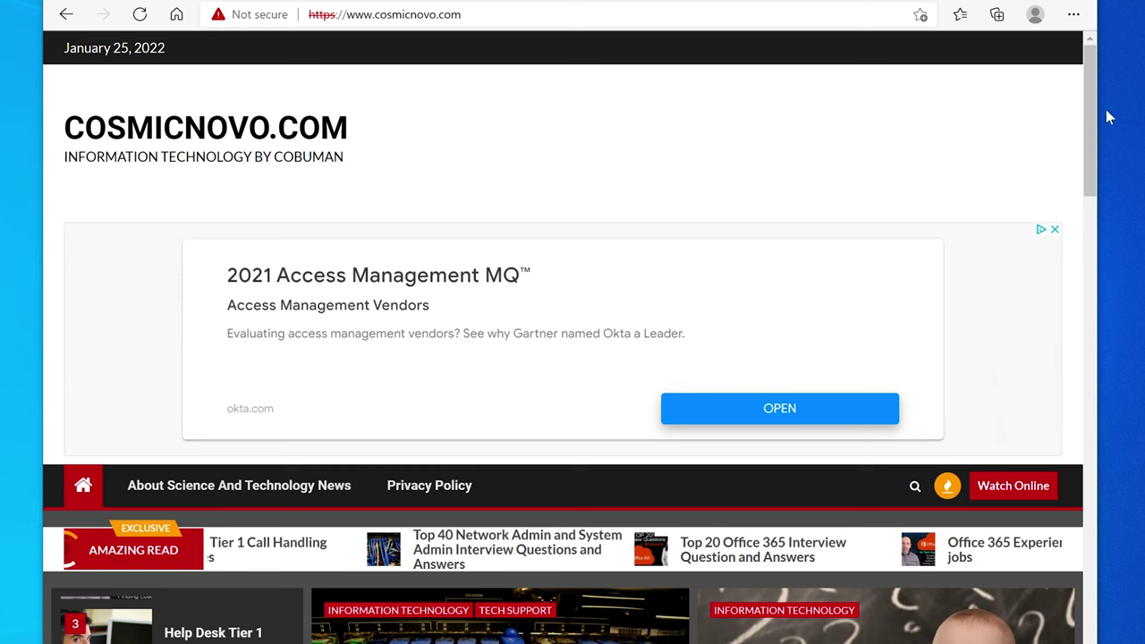
pyautogui.moveTo(1084, 105); pyautogui.dragTo(1084, 106)
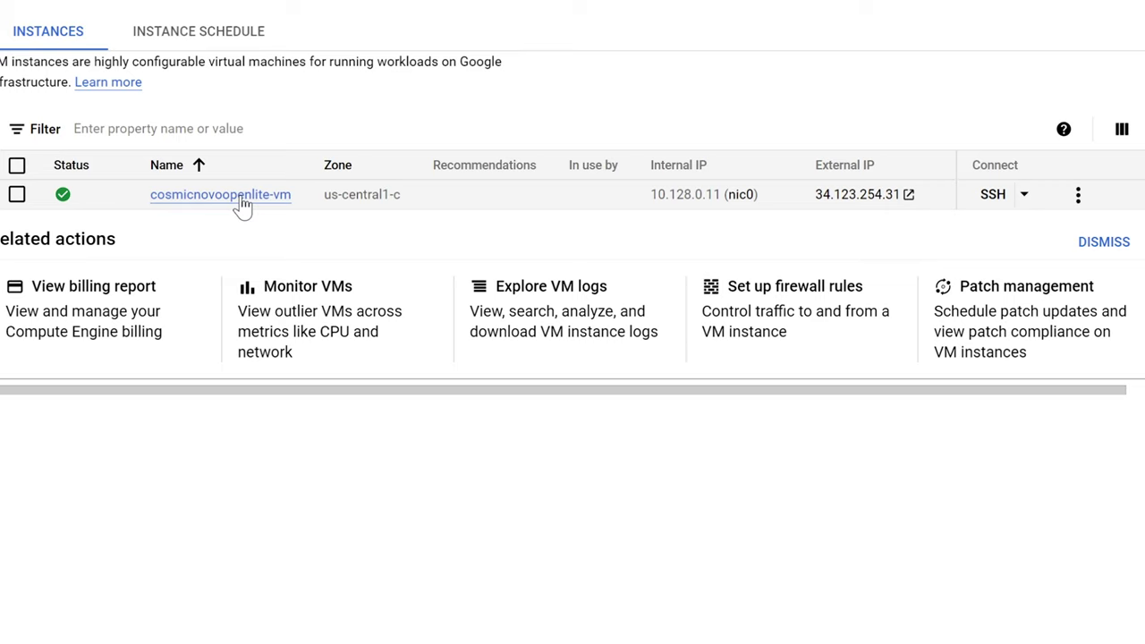
# - Switch to the Google Cloud VM instances list and stop the cosmicnovoopenlite-vm instance, confirming the shutdown
pyautogui.click(1078, 194)
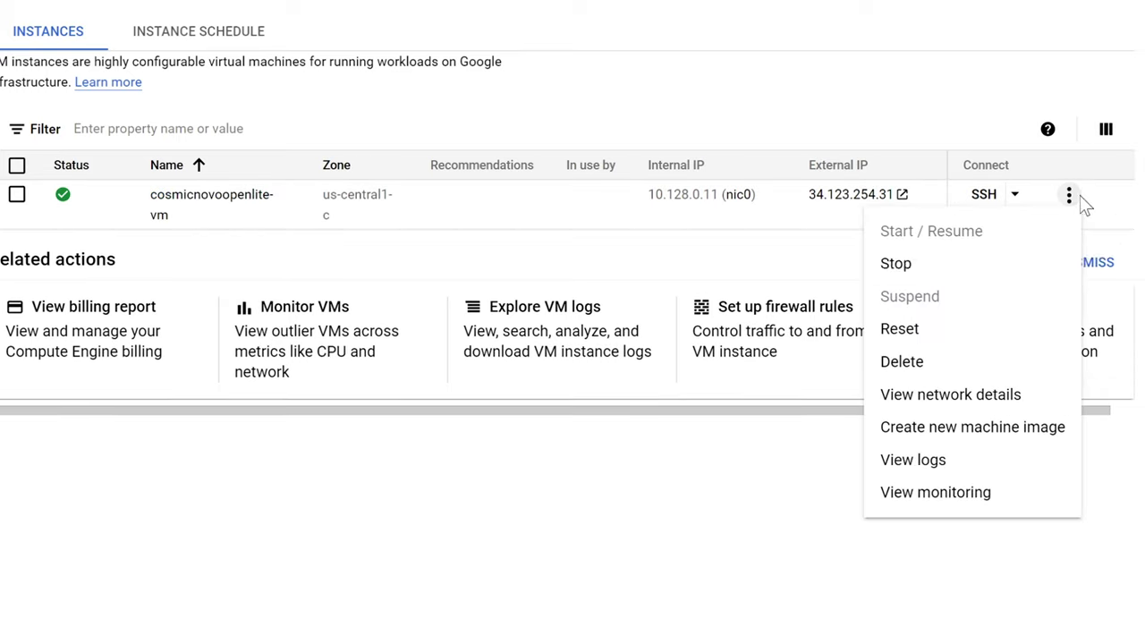
pyautogui.click(900, 268)
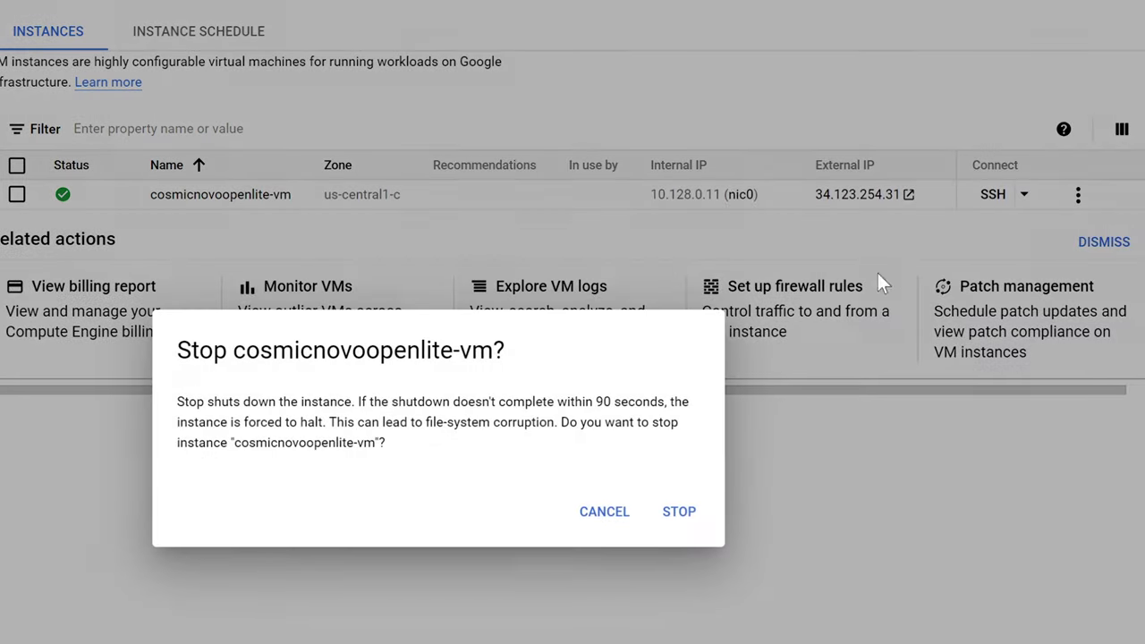
pyautogui.click(675, 516)
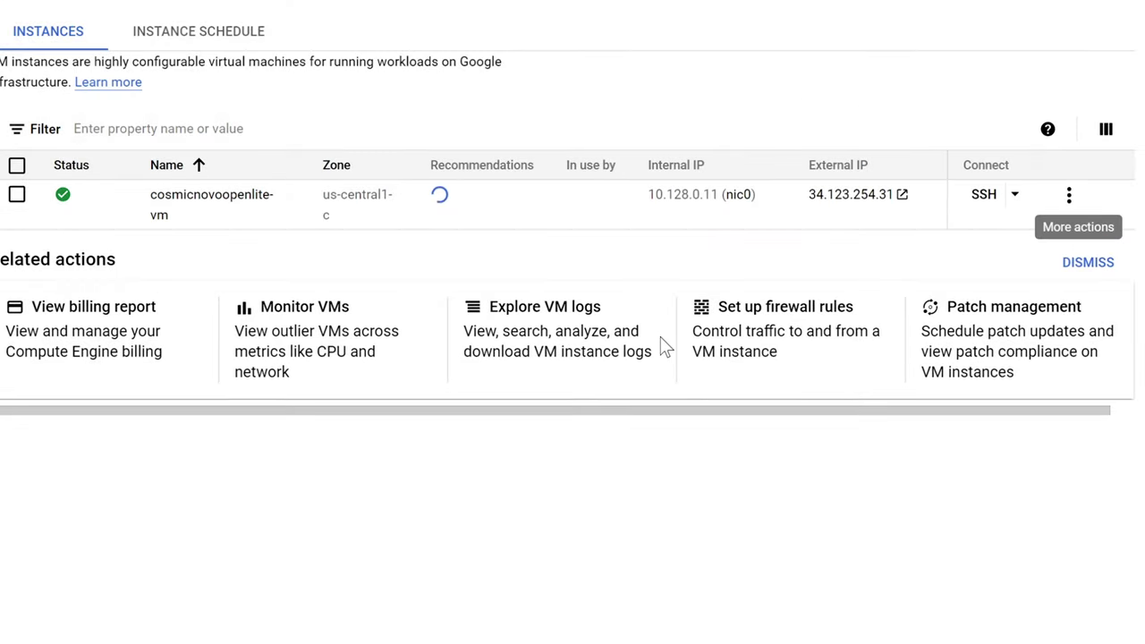
pyautogui.click(1015, 195)
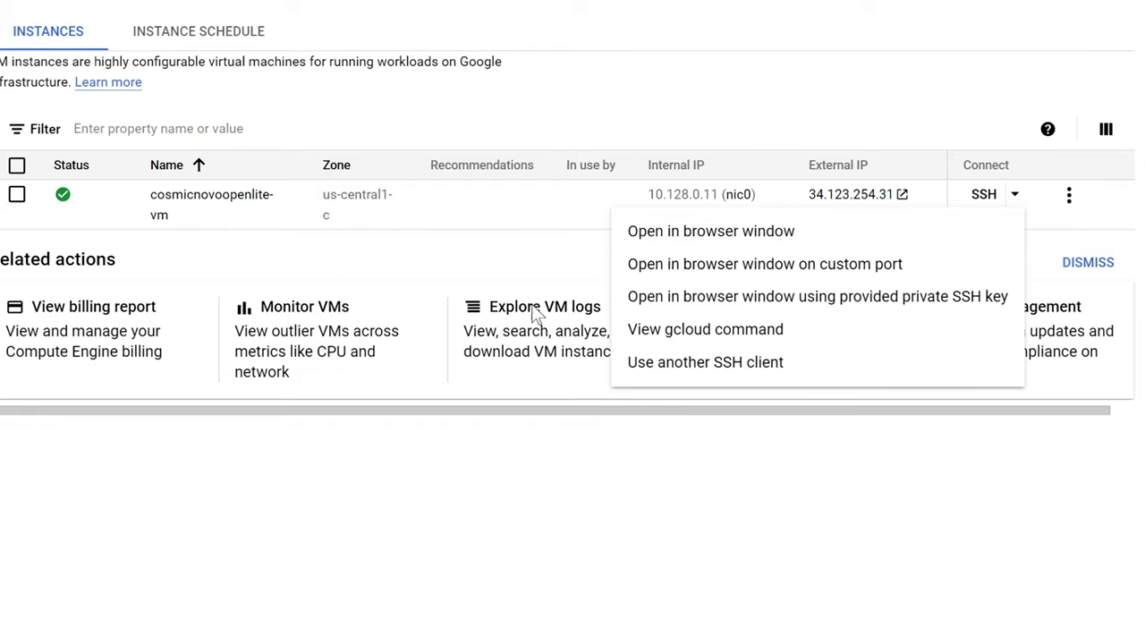
pyautogui.click(384, 418)
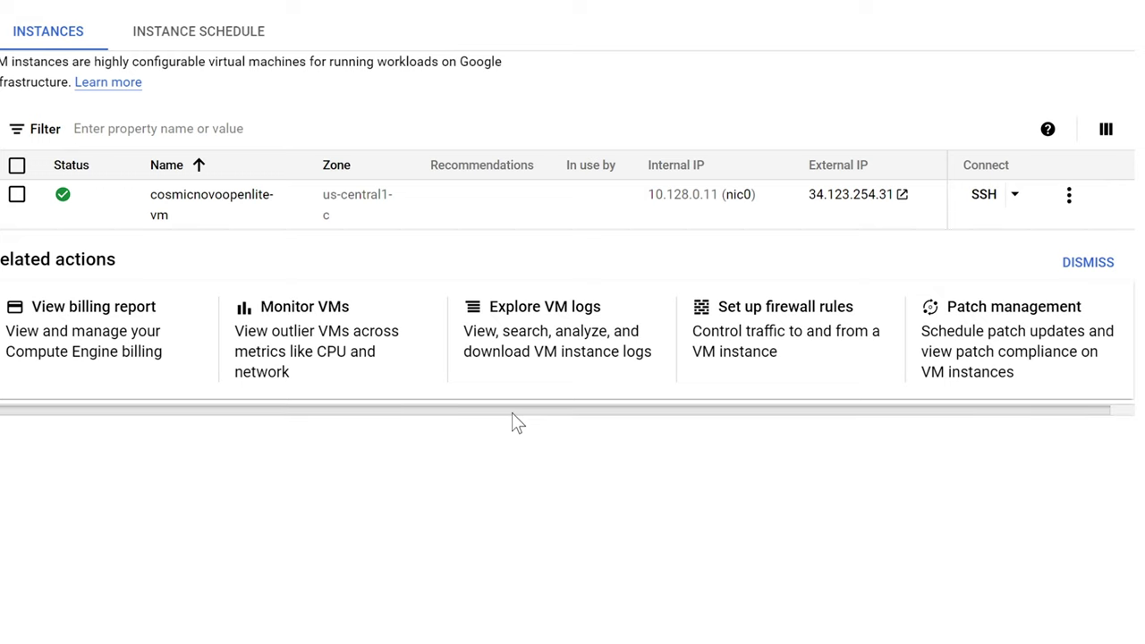
pyautogui.moveTo(514, 416); pyautogui.dragTo(489, 408)
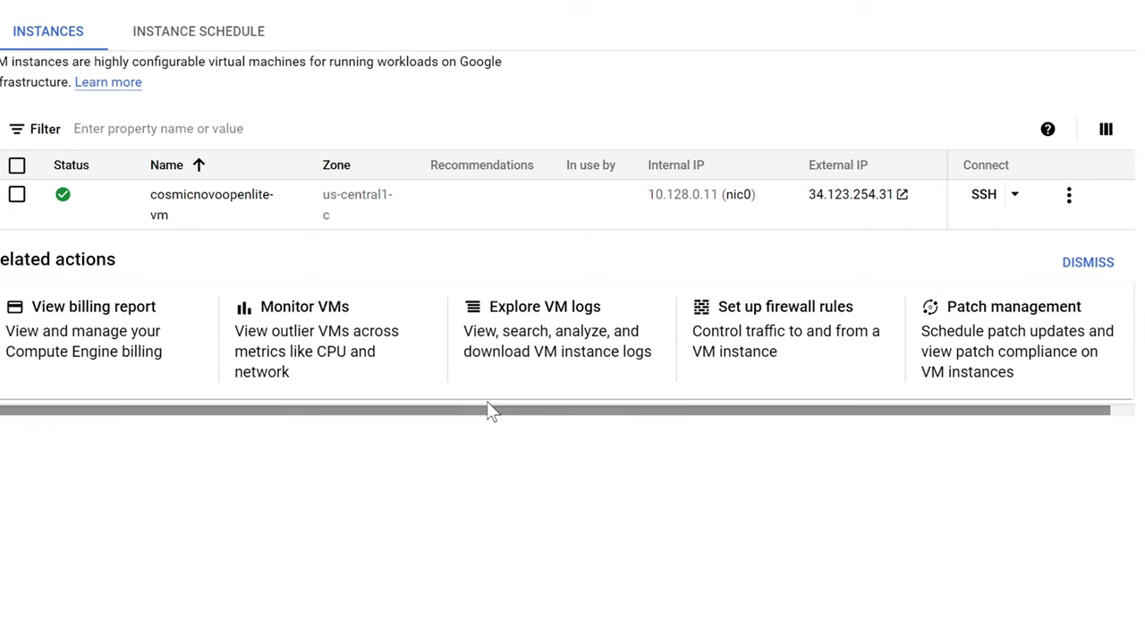
# - Start the stopped cosmicnovoopenlite-vm instance again and confirm the start
pyautogui.click(1070, 195)
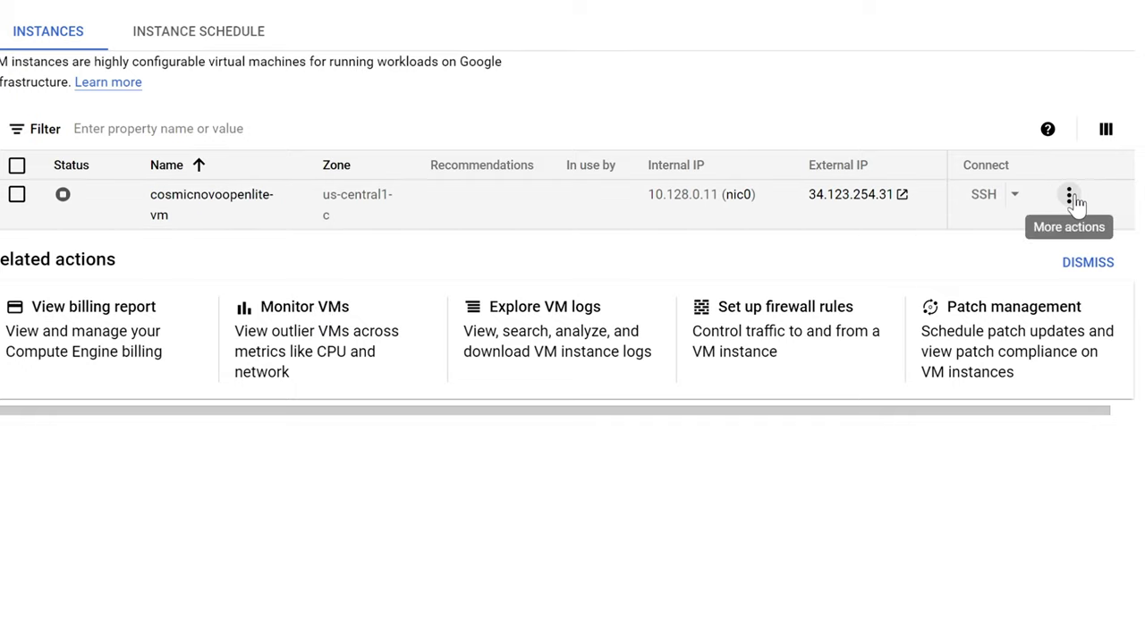
pyautogui.click(1070, 197)
pyautogui.click(969, 234)
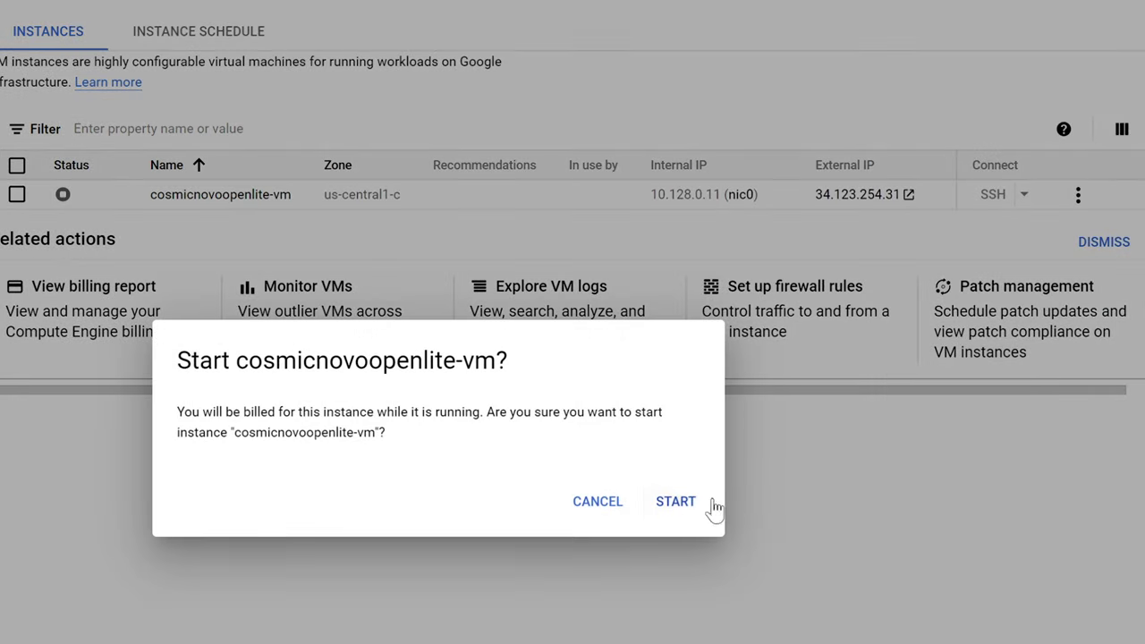
pyautogui.click(689, 514)
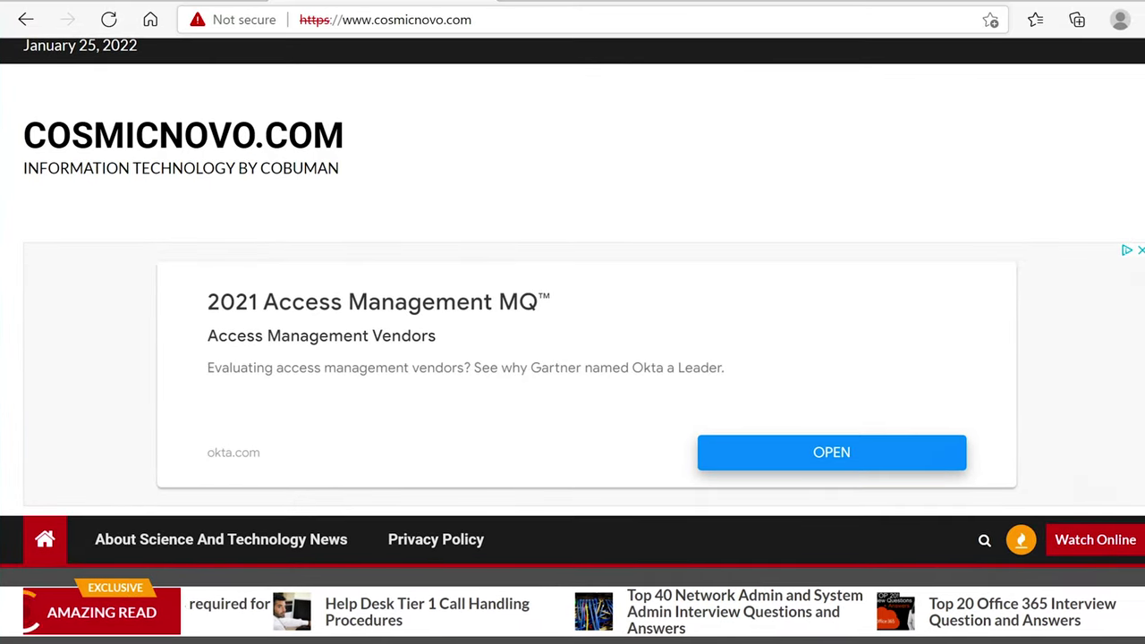
pyautogui.click(108, 19)
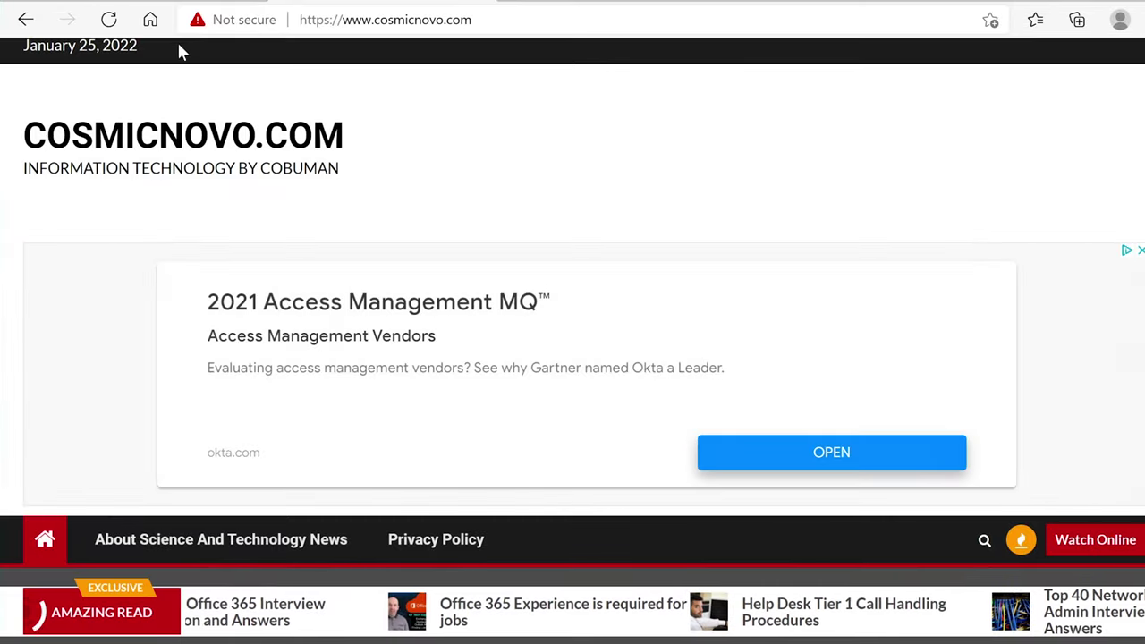
pyautogui.click(108, 20)
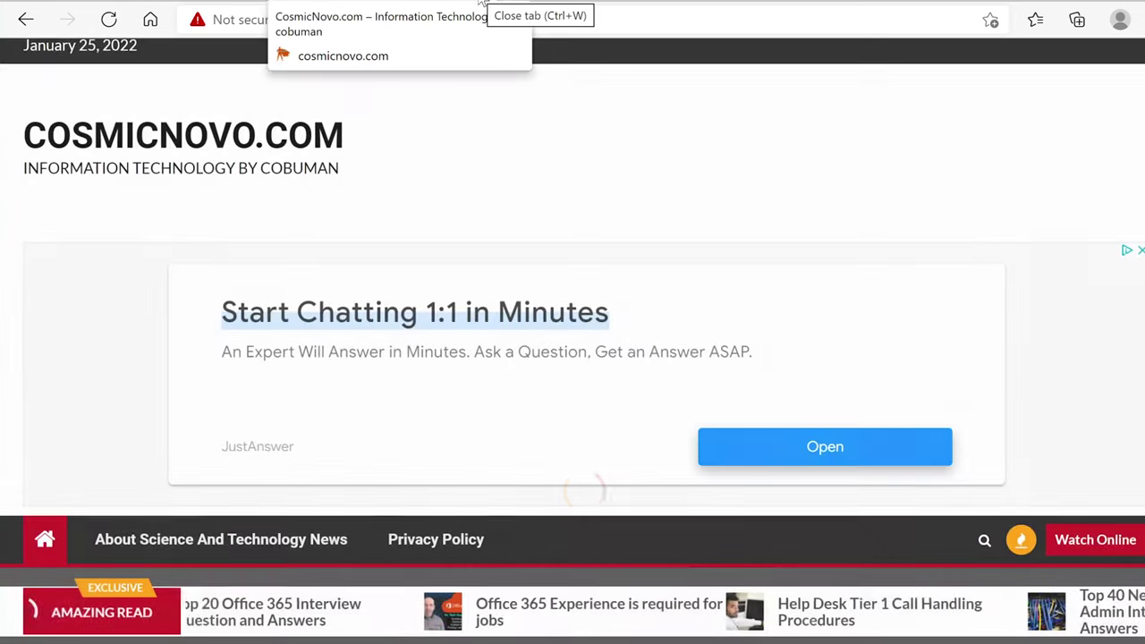
pyautogui.click(481, 3)
# - Open cosmicnovo.com in a new browser tab
pyautogui.hotkey('ctrl', 't')
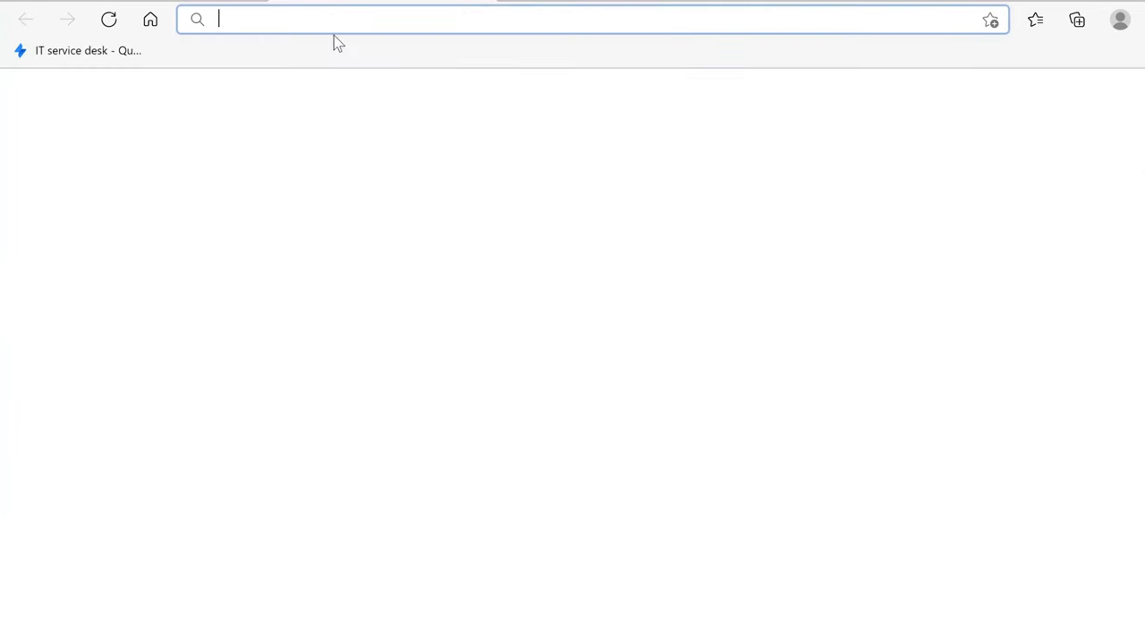
pyautogui.write('cosmicnovo.com')
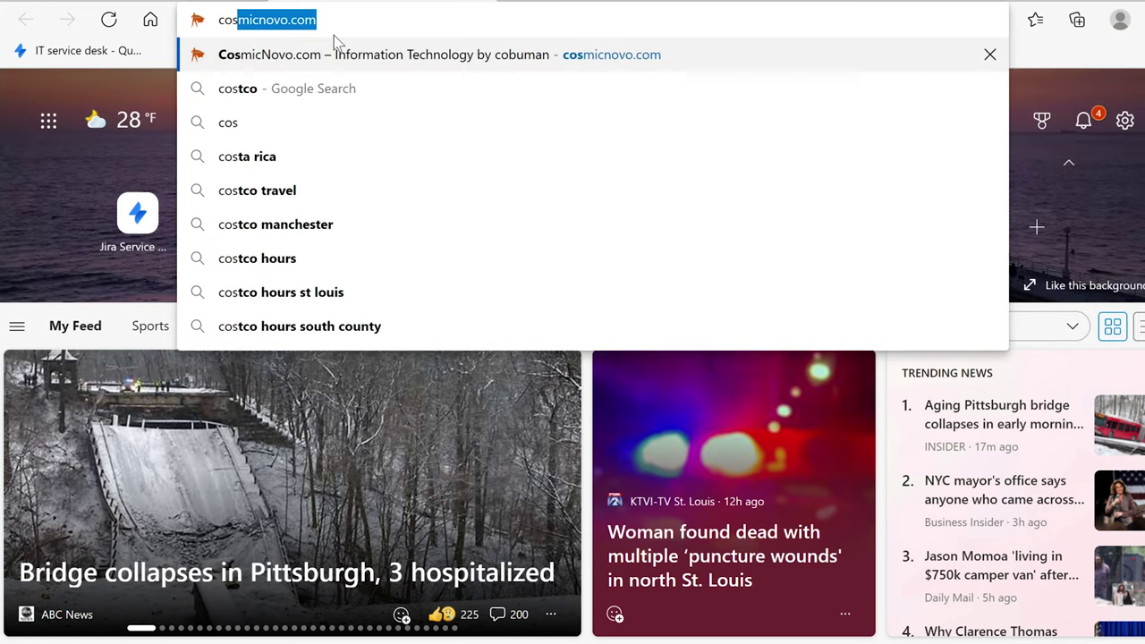
pyautogui.press('Return')
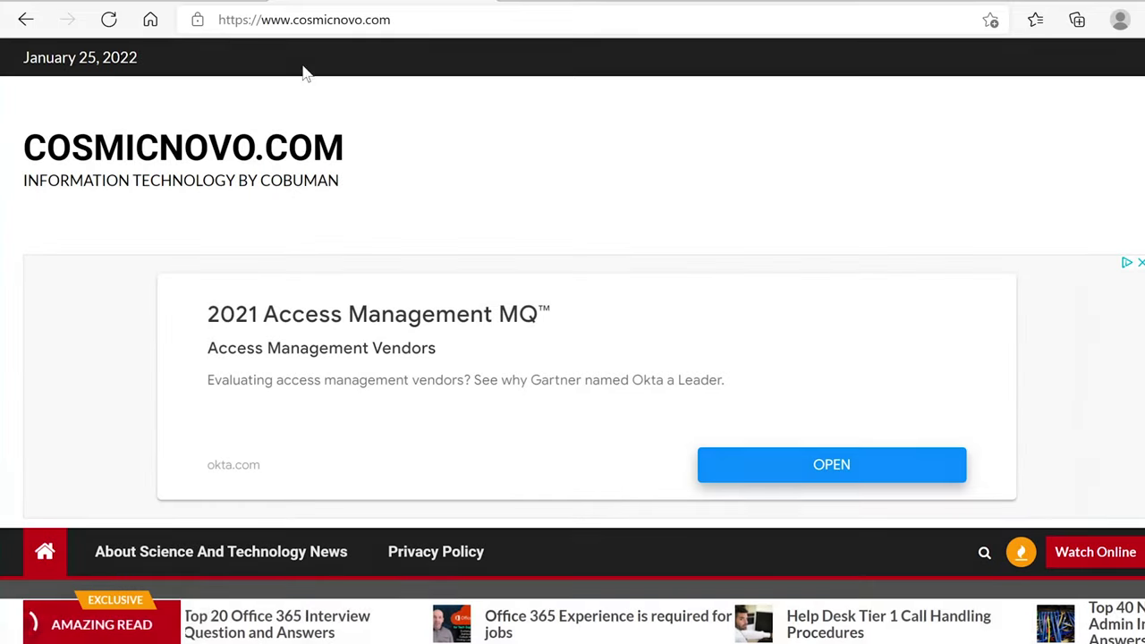
# - Check the site information for cosmicnovo.com's connection security, and close the site's tab
pyautogui.click(198, 21)
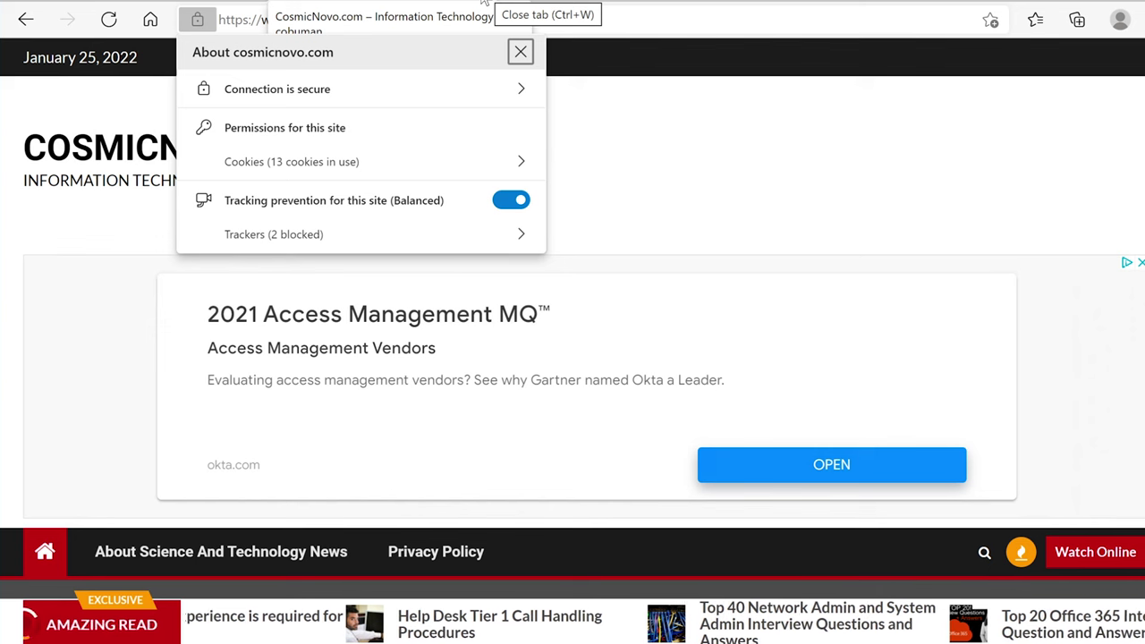
pyautogui.click(483, 3)
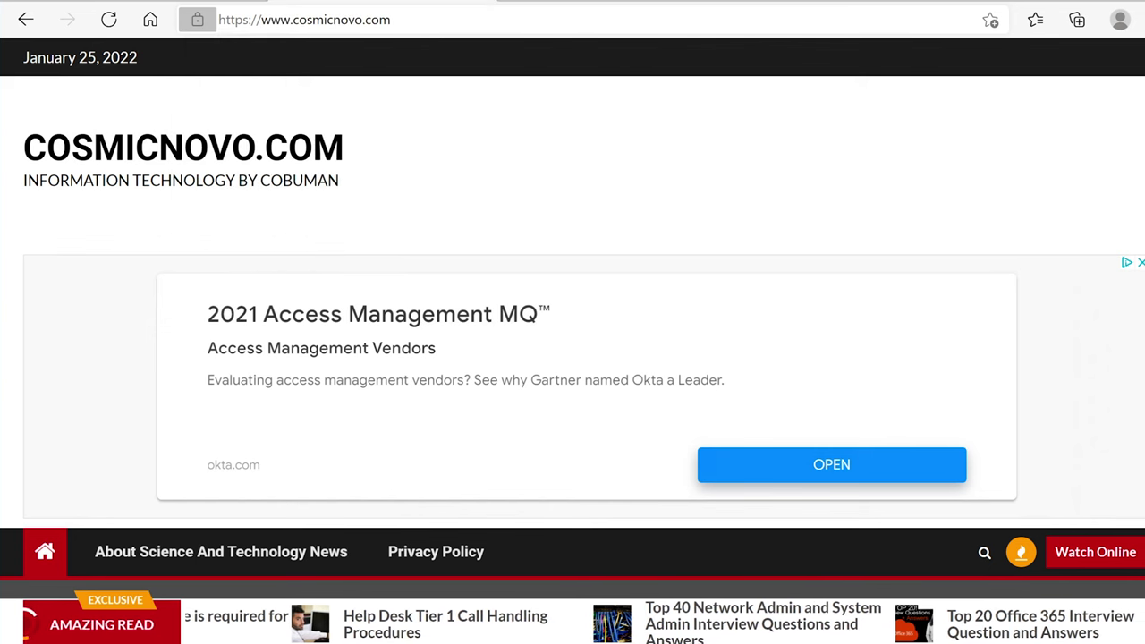
pyautogui.click(483, 3)
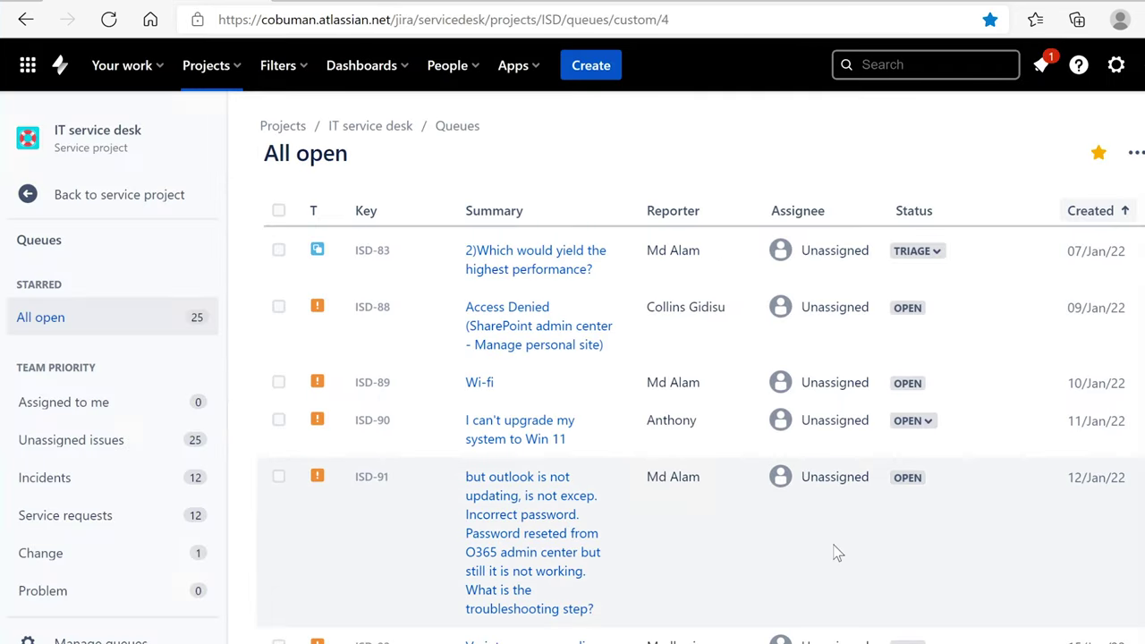
# - Read the full latest comment on ticket ISD-75 in the notifications and close them
pyautogui.click(1043, 66)
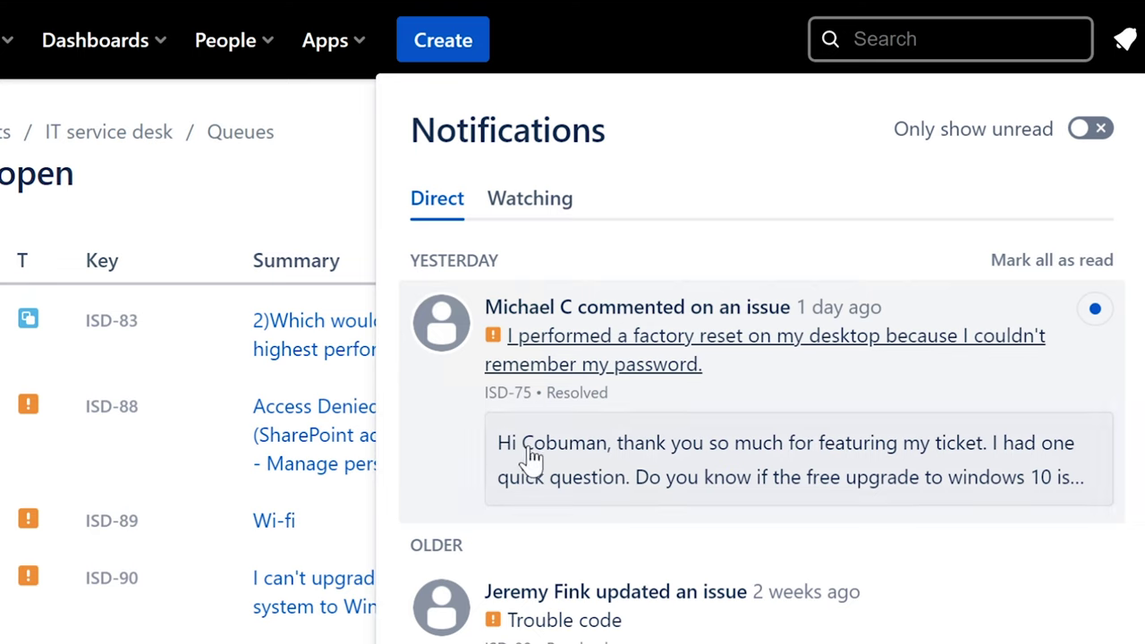
pyautogui.click(812, 489)
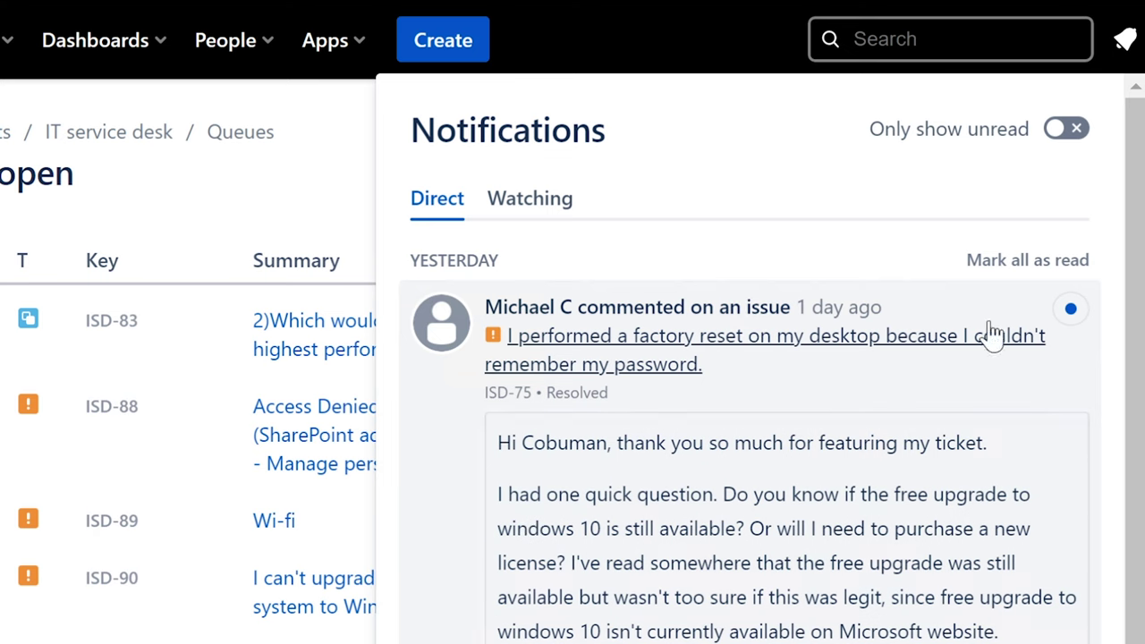
pyautogui.click(1127, 45)
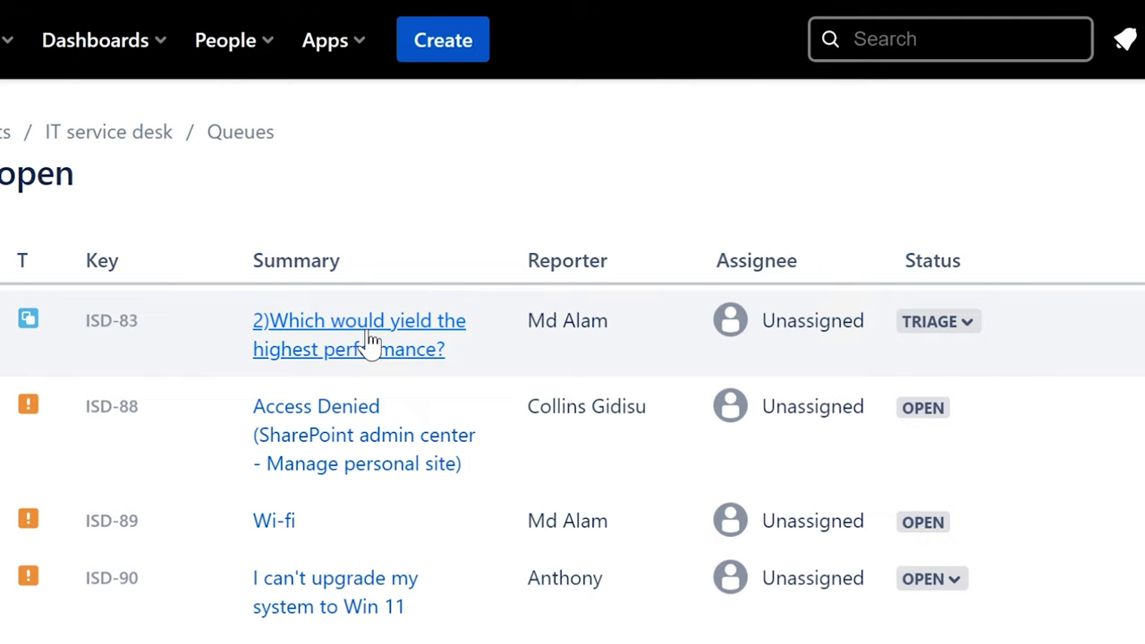
# - Open ticket ISD-83, "2)Which would yield the highest performance?", and assign it to the service desk agent
pyautogui.click(371, 340)
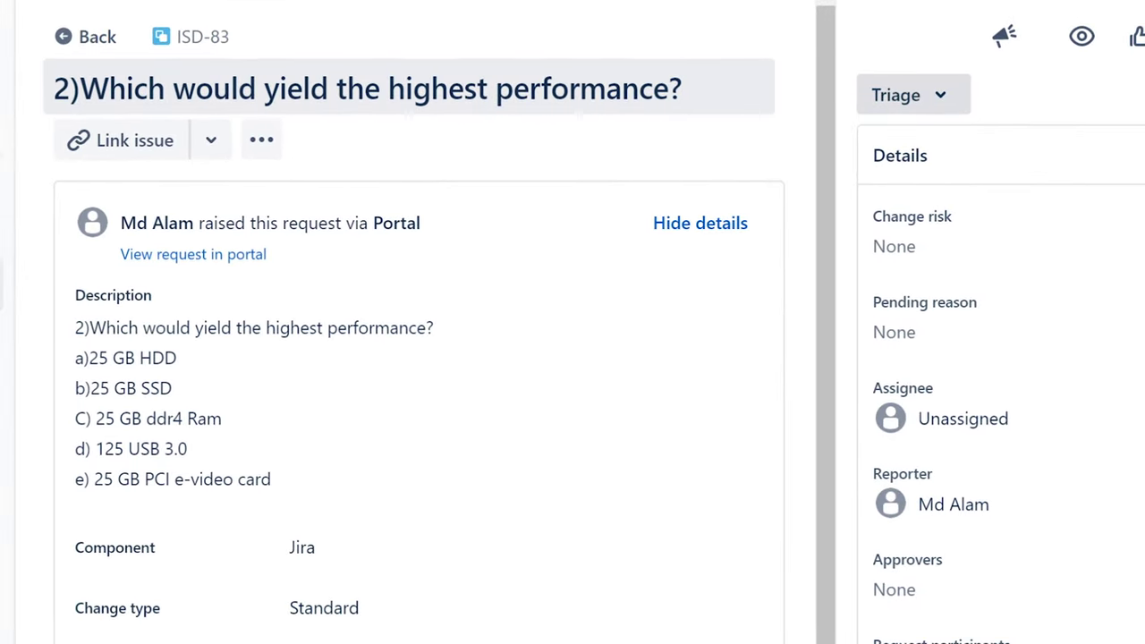
pyautogui.moveTo(54, 88); pyautogui.dragTo(684, 89)
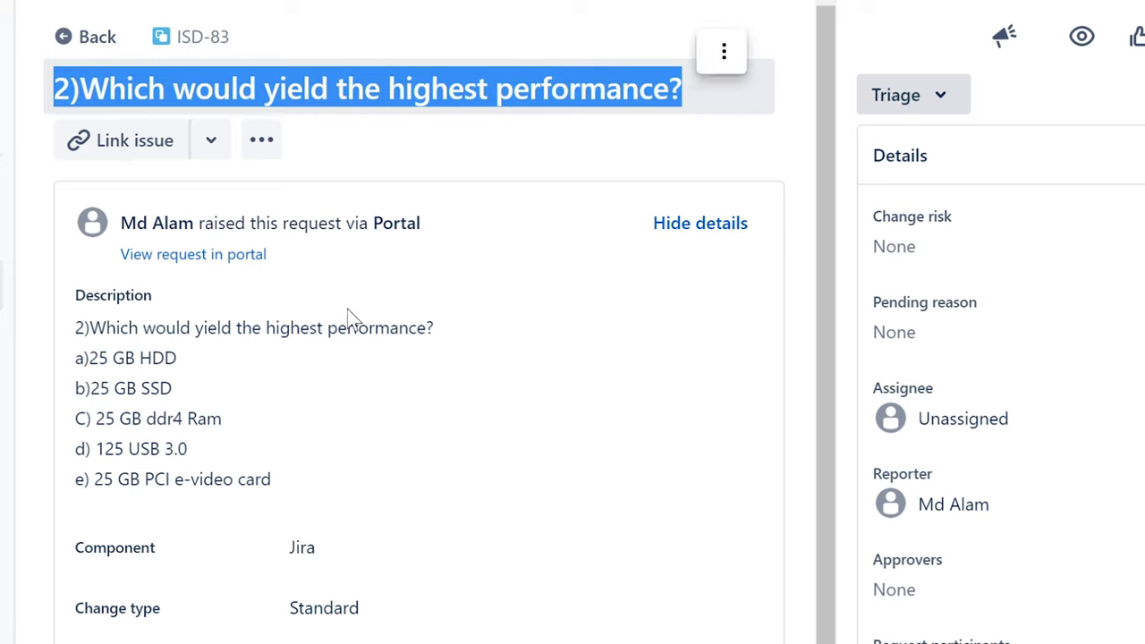
pyautogui.click(358, 322)
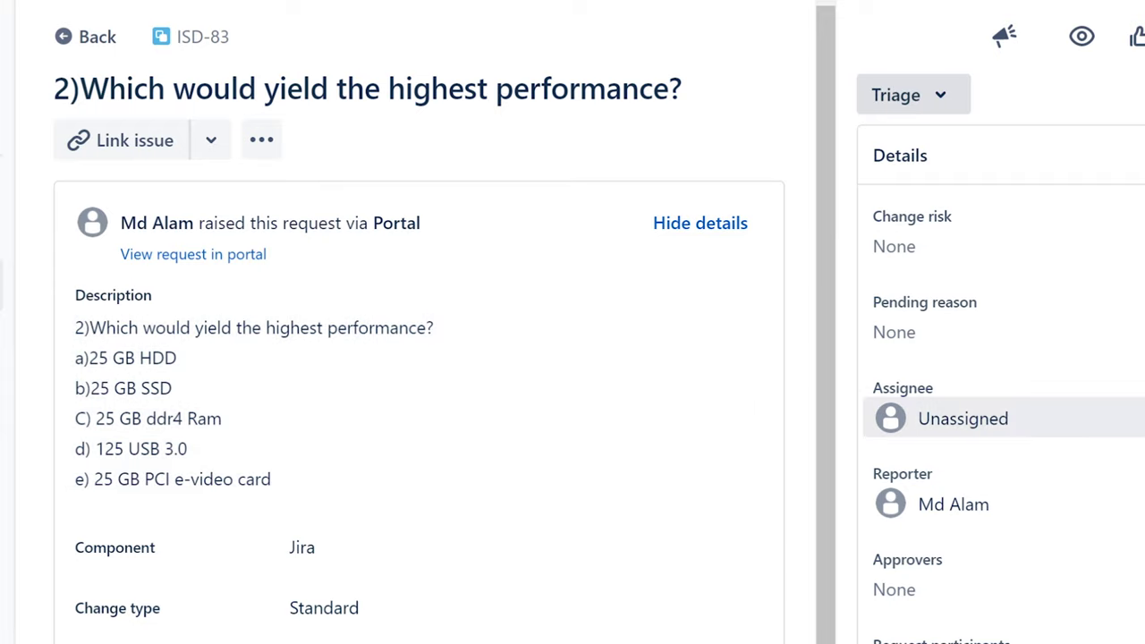
pyautogui.click(930, 416)
pyautogui.click(958, 483)
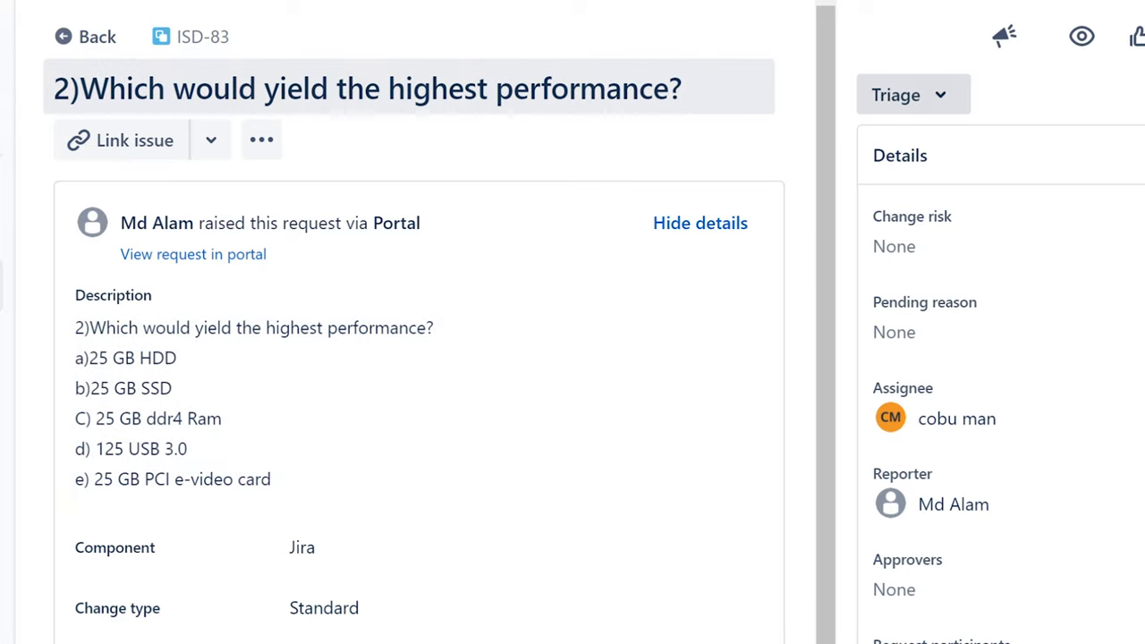
pyautogui.moveTo(54, 88); pyautogui.dragTo(686, 95)
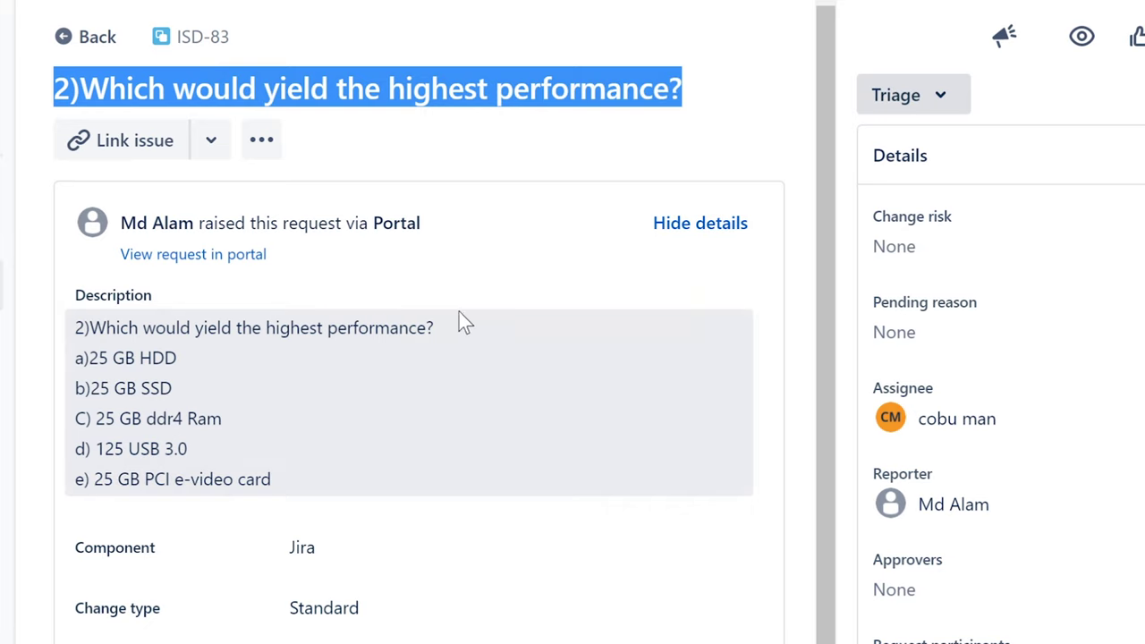
pyautogui.click(65, 89)
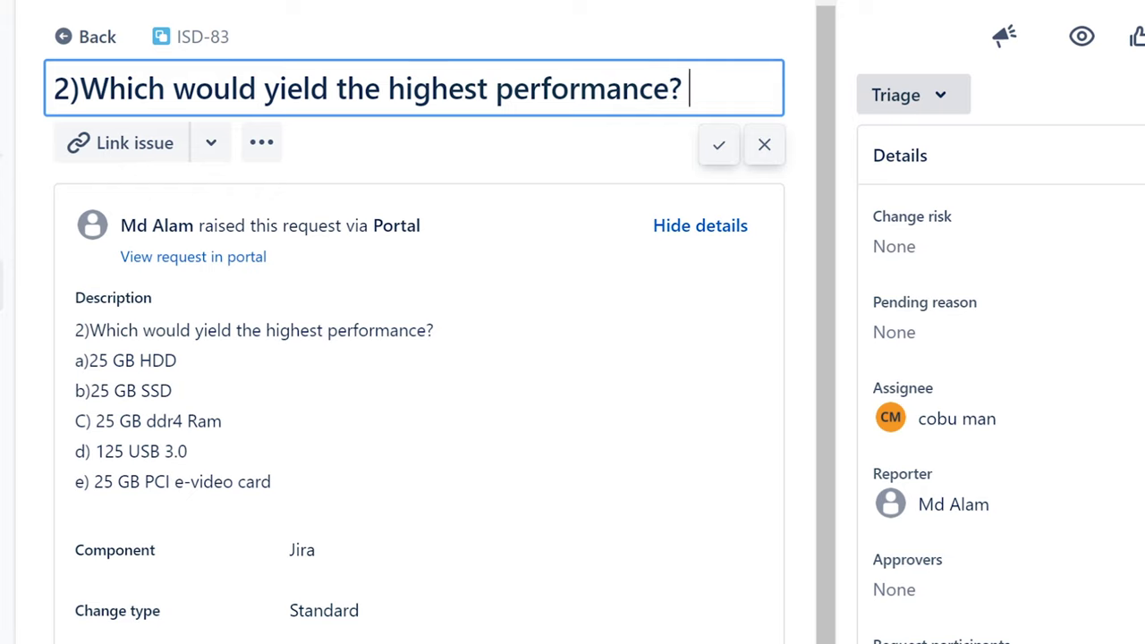
pyautogui.click(764, 145)
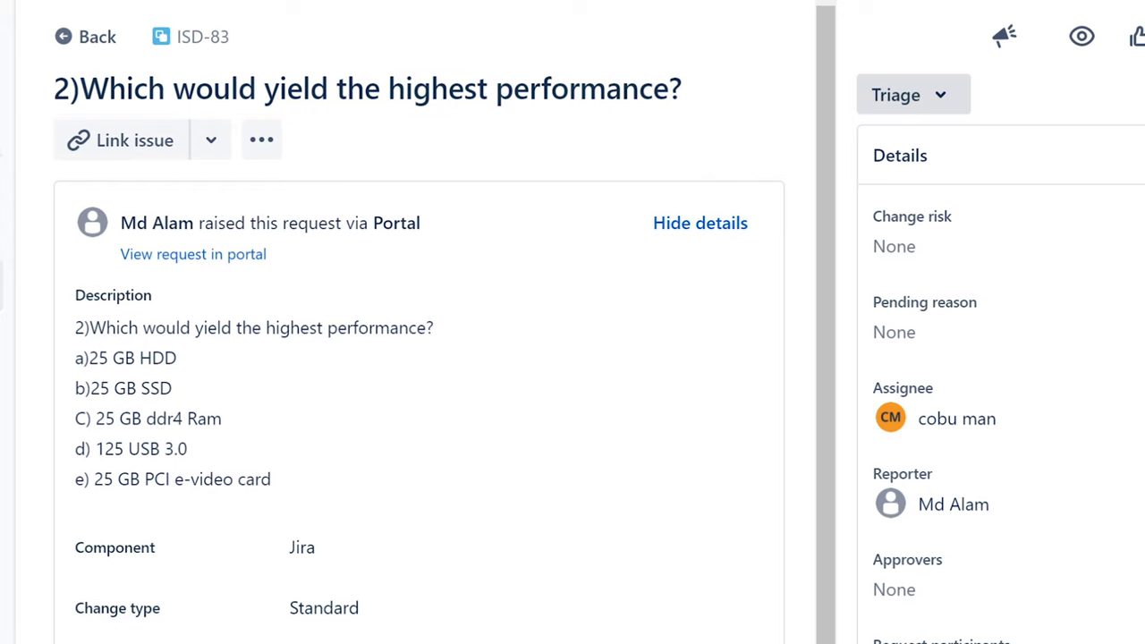
# - Examine the question and options a) 25 GB HDD and b) 25 GB SSD in the ticket's description, opening it for editing
pyautogui.moveTo(451, 330); pyautogui.dragTo(74, 329)
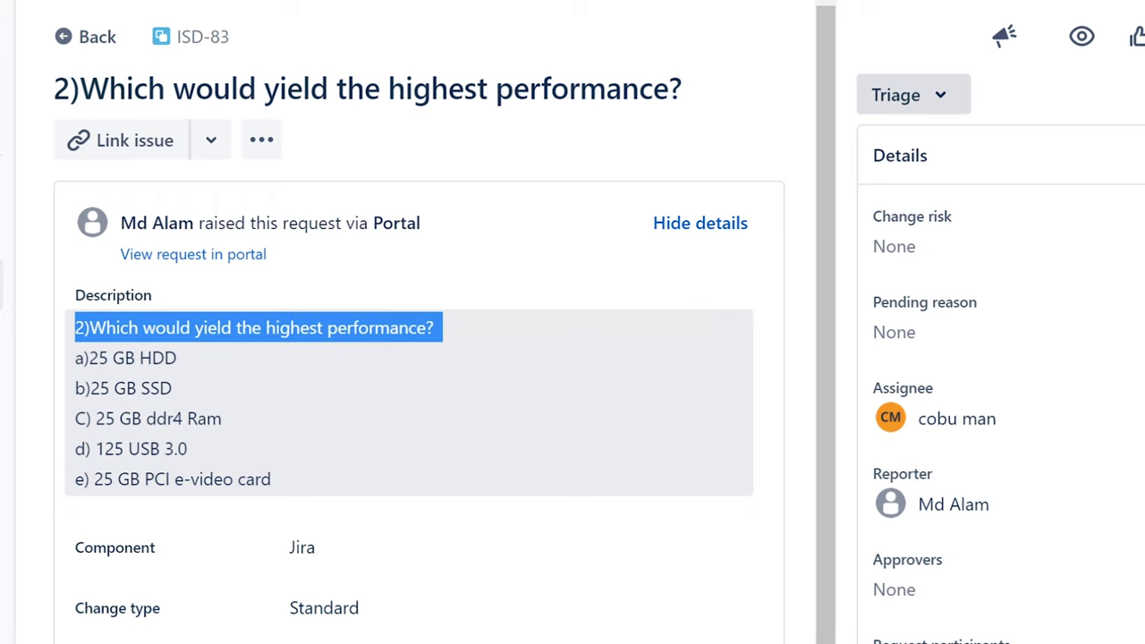
pyautogui.click(174, 369)
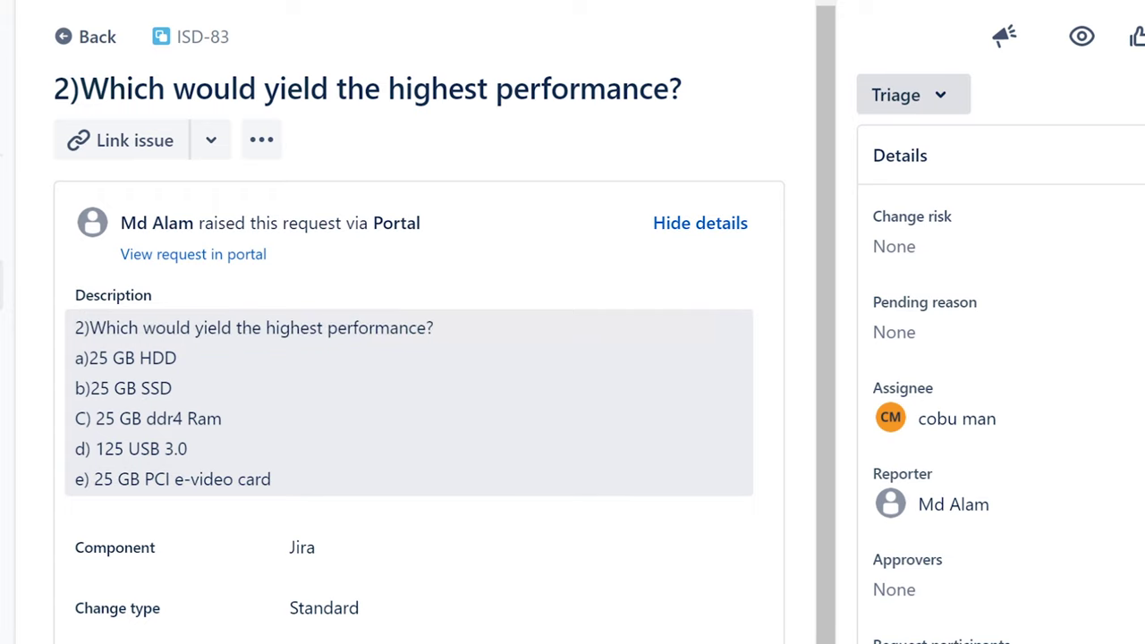
pyautogui.moveTo(180, 356); pyautogui.dragTo(85, 366)
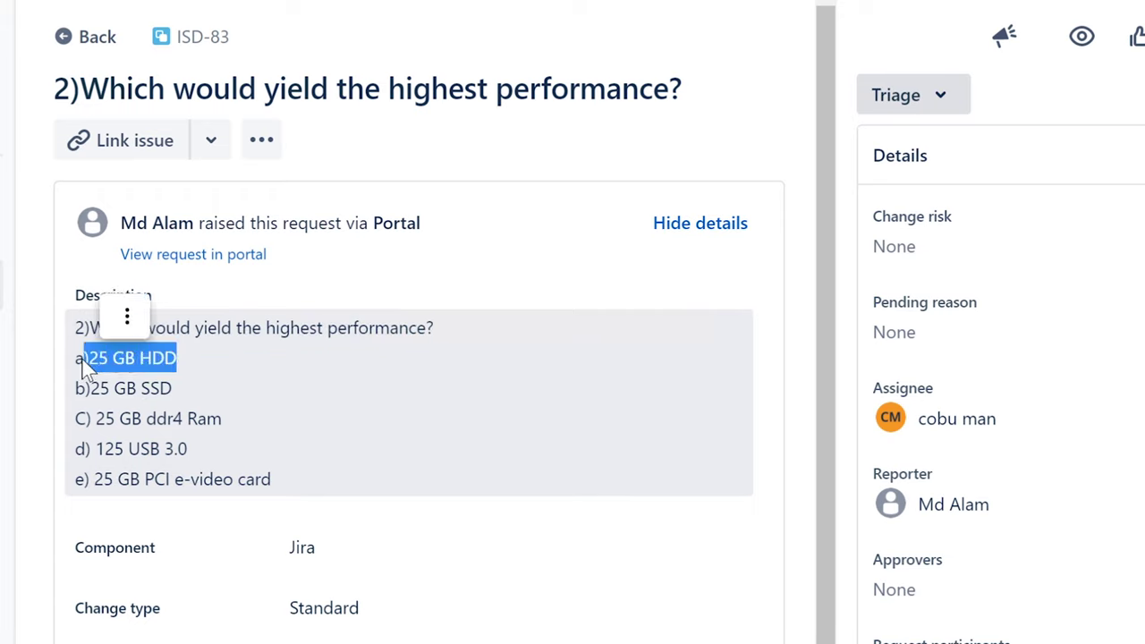
pyautogui.click(175, 388)
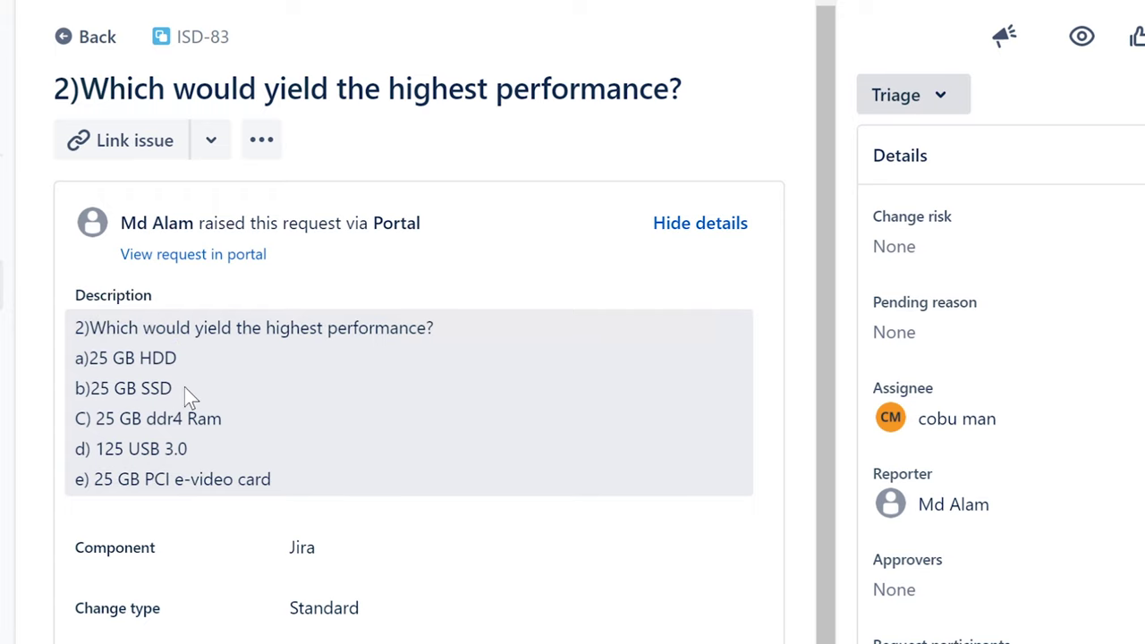
pyautogui.click(185, 386)
pyautogui.moveTo(208, 468); pyautogui.dragTo(112, 468)
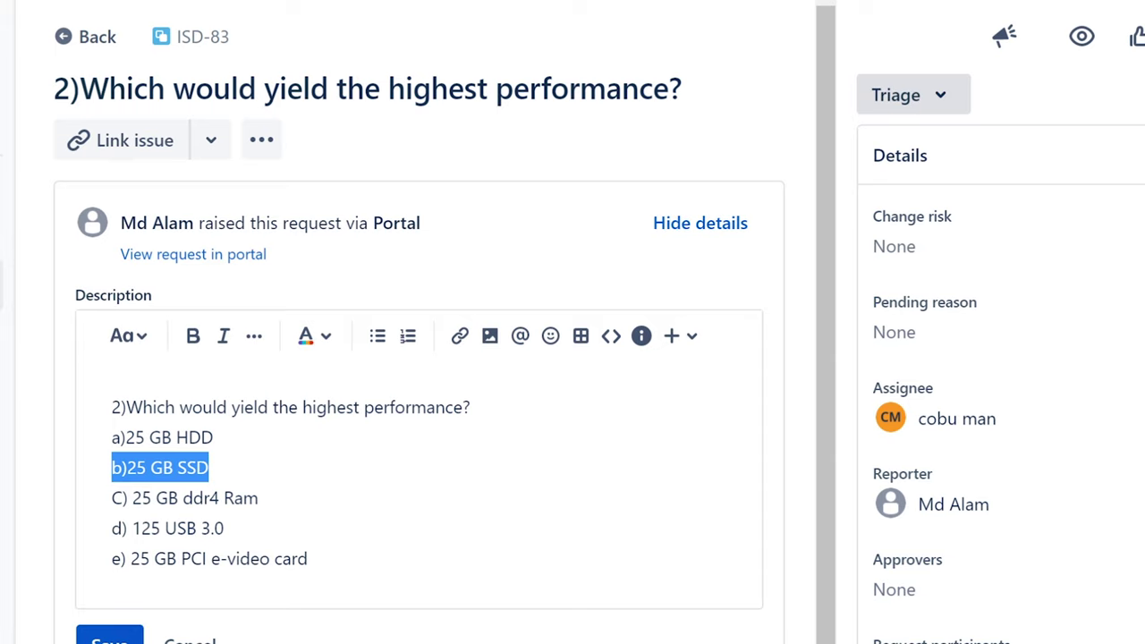
pyautogui.click(209, 468)
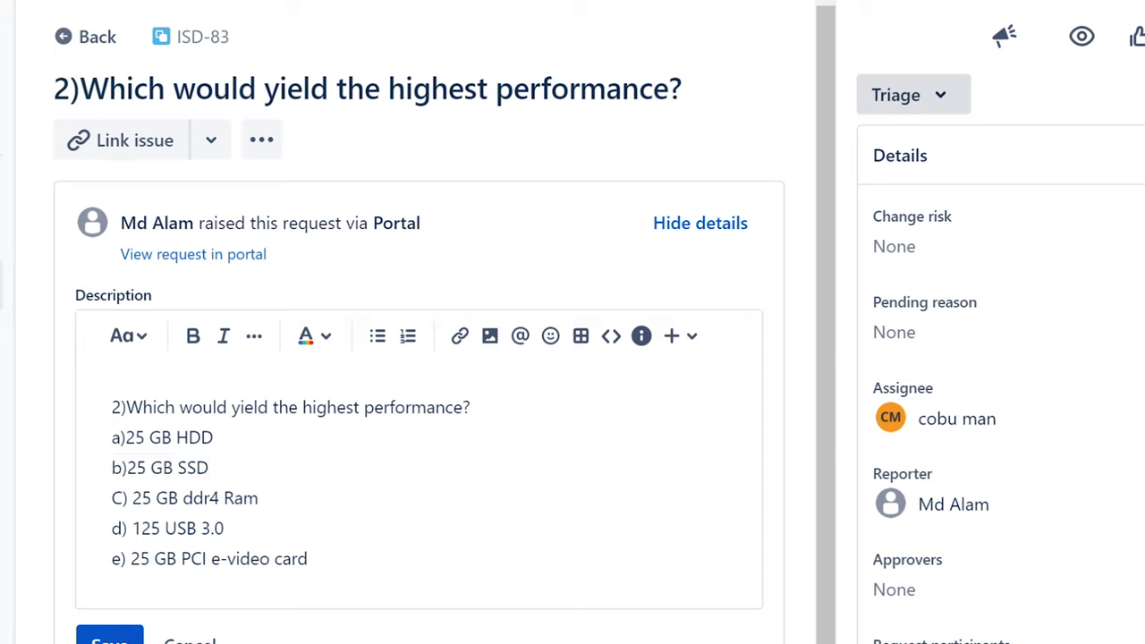
# - Examine options C) 25 GB ddr4 Ram, d) 125 USB 3.0 and e) 25 GB PCI e-video card one by one in the description
pyautogui.moveTo(258, 498); pyautogui.dragTo(111, 499)
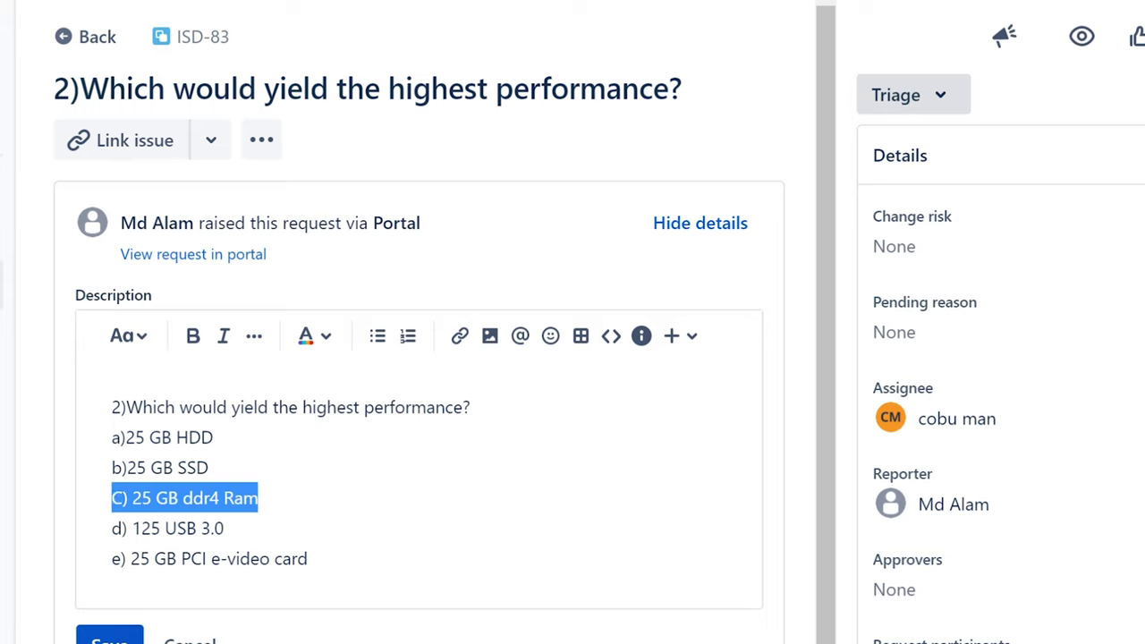
pyautogui.click(259, 498)
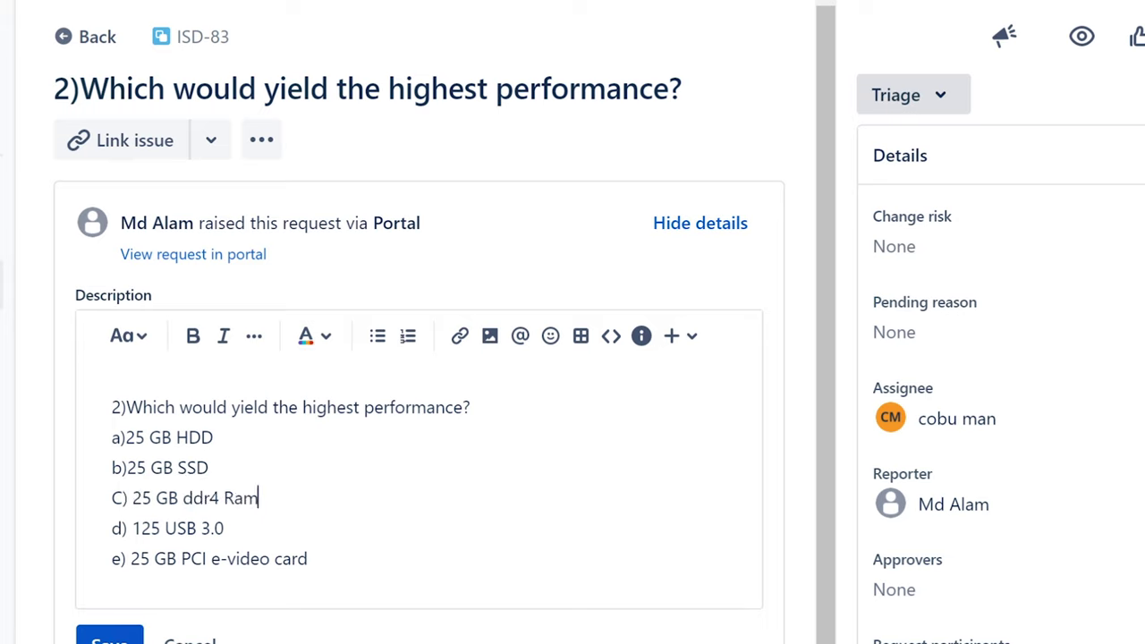
pyautogui.moveTo(258, 498); pyautogui.dragTo(111, 498)
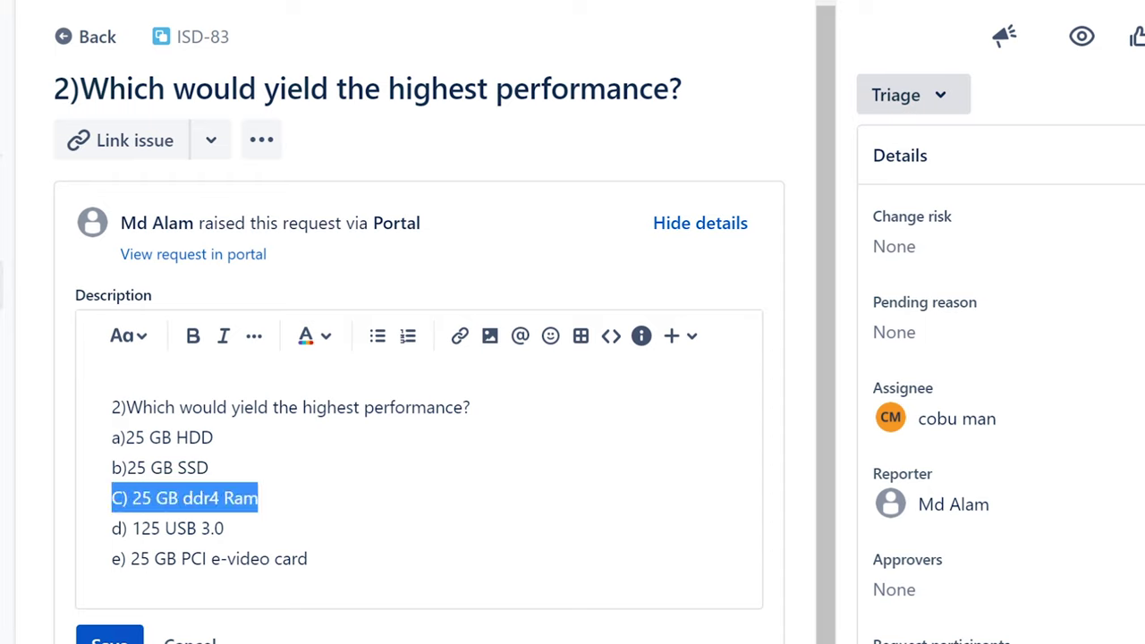
pyautogui.click(258, 499)
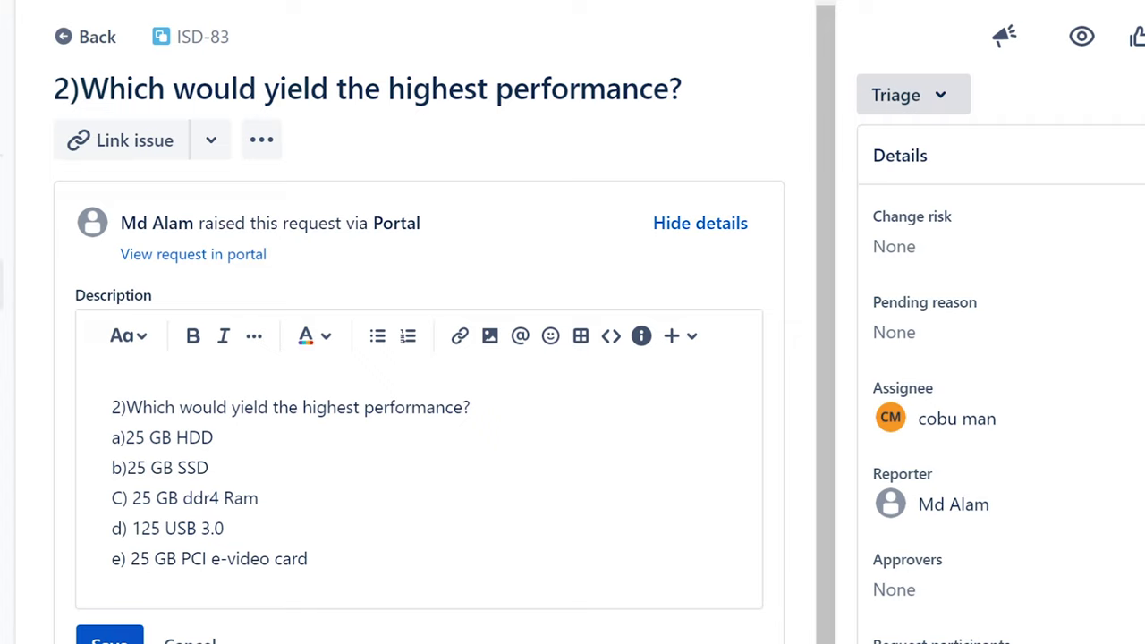
pyautogui.moveTo(156, 498); pyautogui.dragTo(132, 498)
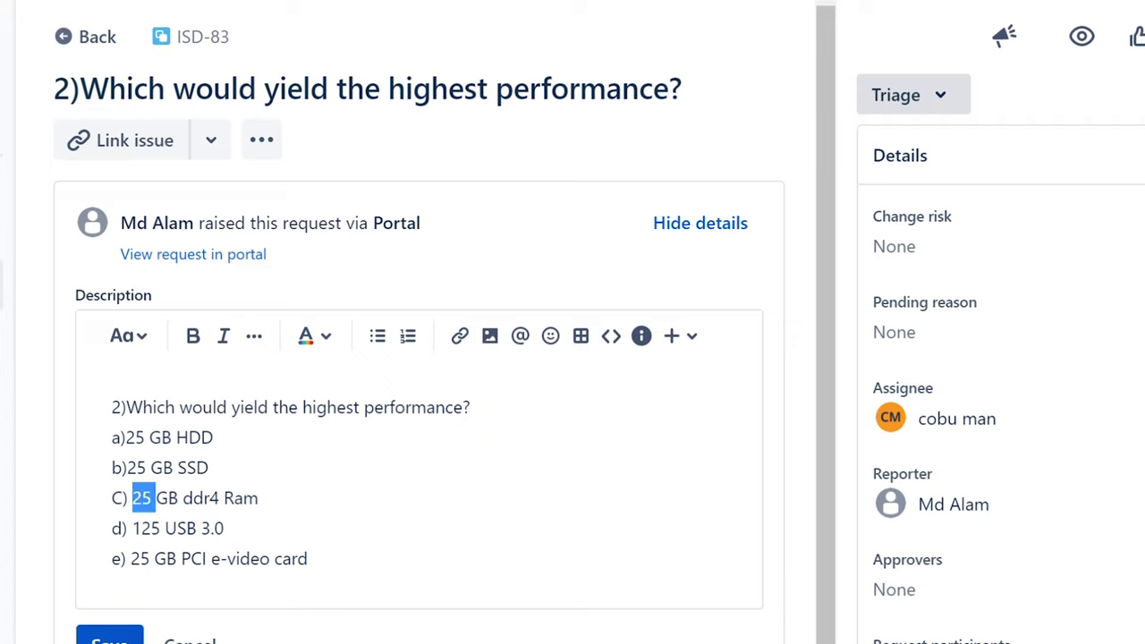
pyautogui.click(259, 498)
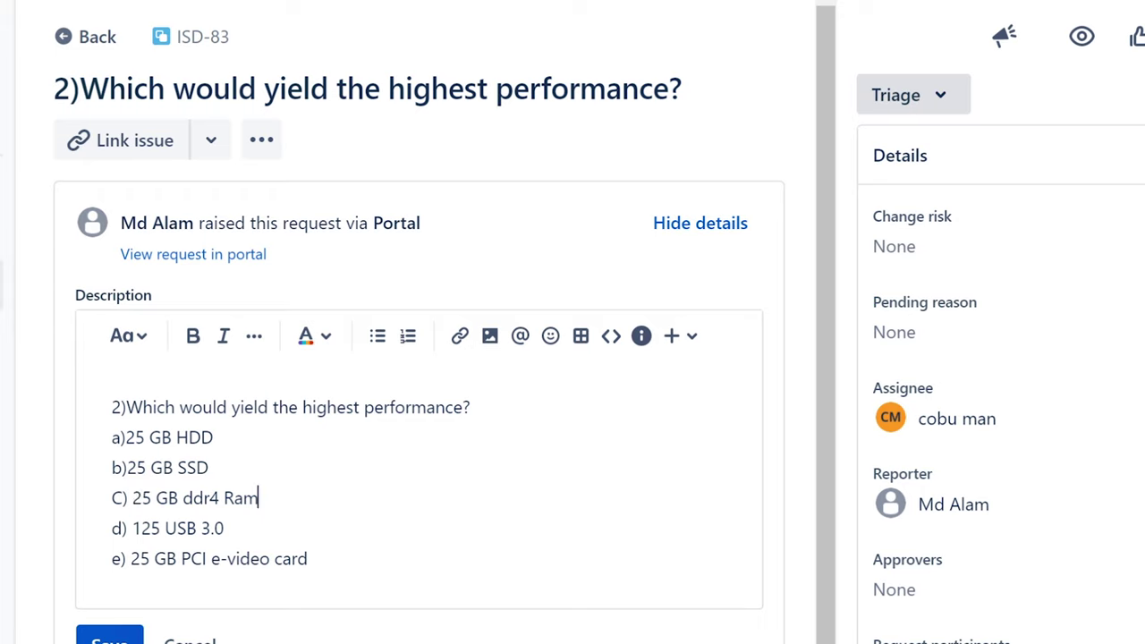
pyautogui.moveTo(225, 528); pyautogui.dragTo(111, 528)
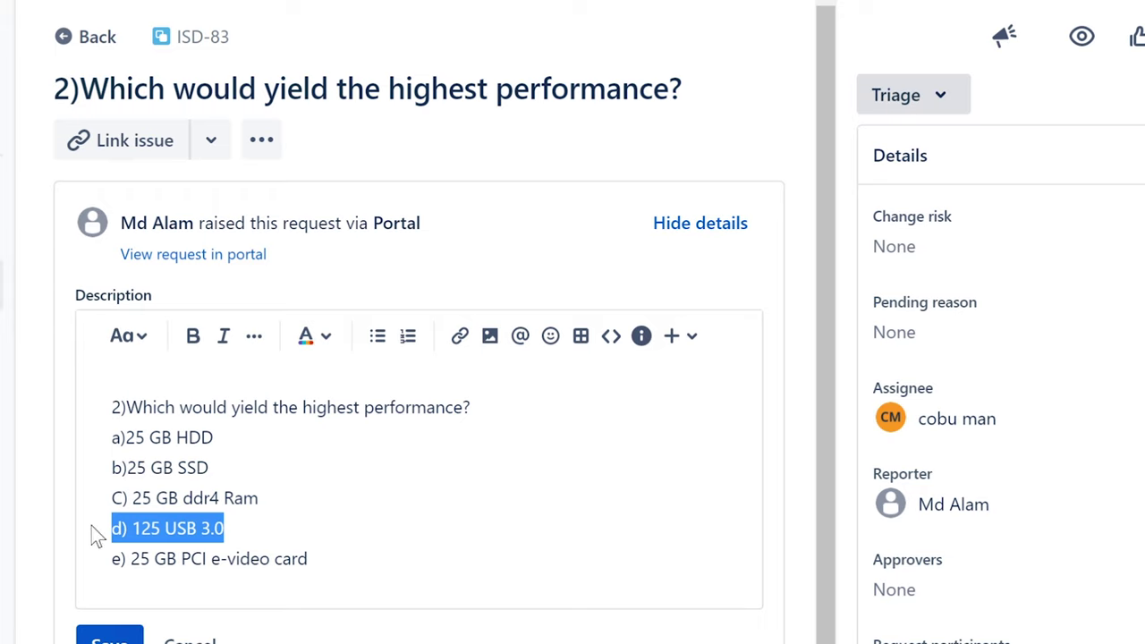
pyautogui.click(224, 529)
pyautogui.click(308, 558)
pyautogui.moveTo(307, 558); pyautogui.dragTo(111, 558)
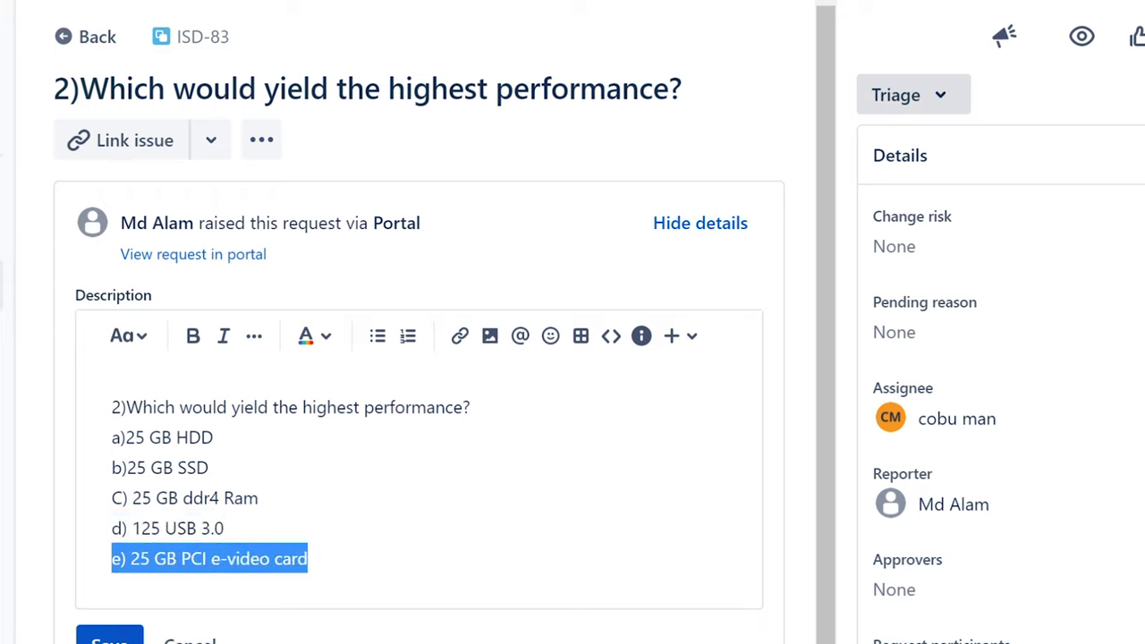
pyautogui.click(346, 407)
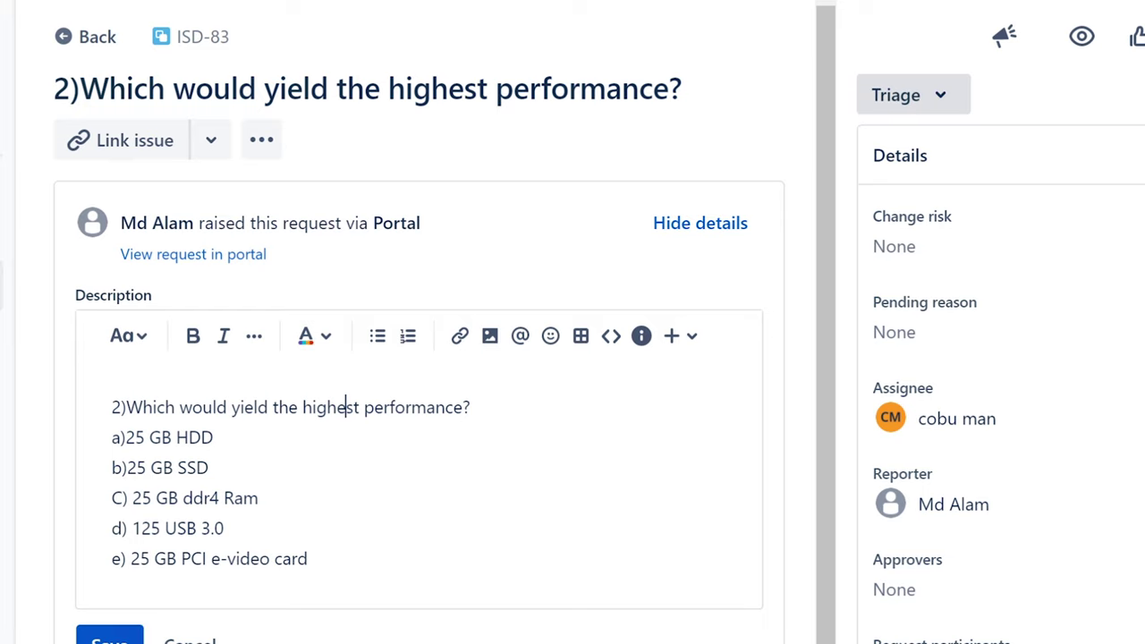
# - Compare the HDD and SSD options in the description by highlighting both lines, and highlight the SSD line alone
pyautogui.doubleClick(192, 468)
pyautogui.hotkey('shift', 'Home')
pyautogui.hotkey('shift', 'Up')
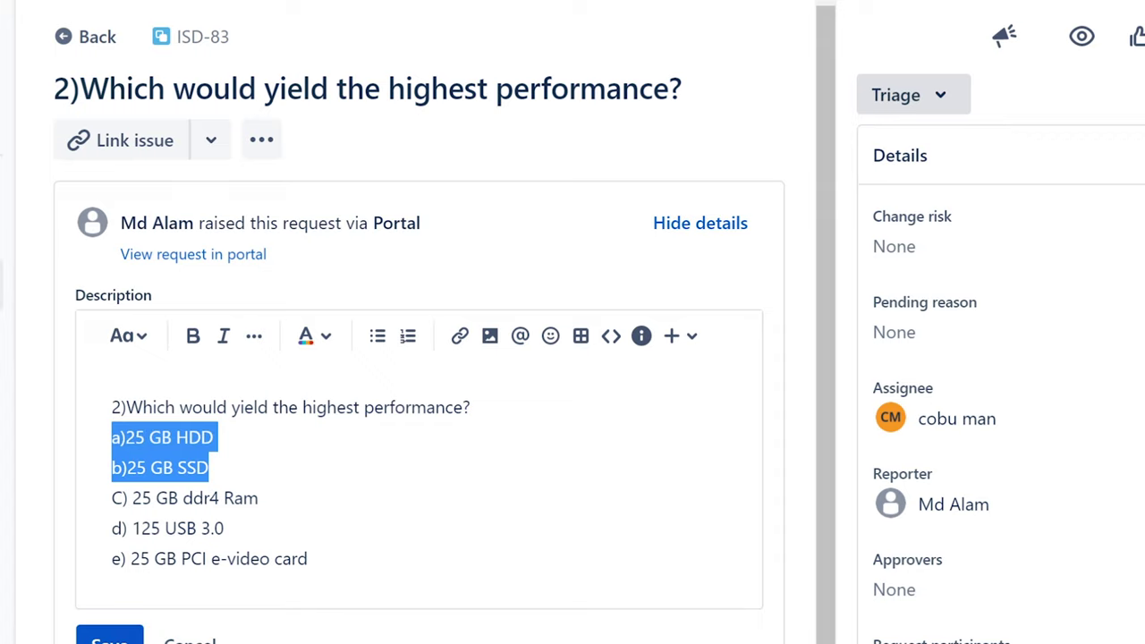
pyautogui.press('Right')
pyautogui.hotkey('shift', 'Left')
pyautogui.hotkey('shift', 'Left')
pyautogui.hotkey('shift', 'Left')
pyautogui.hotkey('shift', 'Left')
pyautogui.hotkey('shift', 'Left')
pyautogui.hotkey('shift', 'Left')
pyautogui.hotkey('shift', 'Left')
pyautogui.hotkey('shift', 'Left')
pyautogui.hotkey('shift', 'Left')
pyautogui.hotkey('shift', 'Left')
pyautogui.hotkey('shift', 'Left')
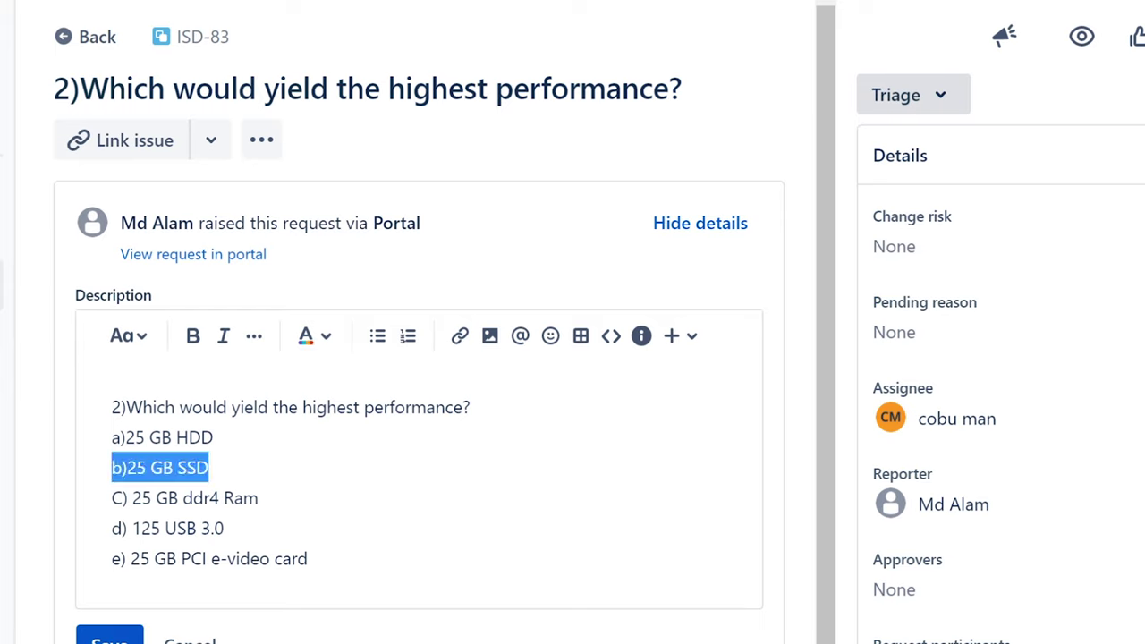
pyautogui.click(337, 407)
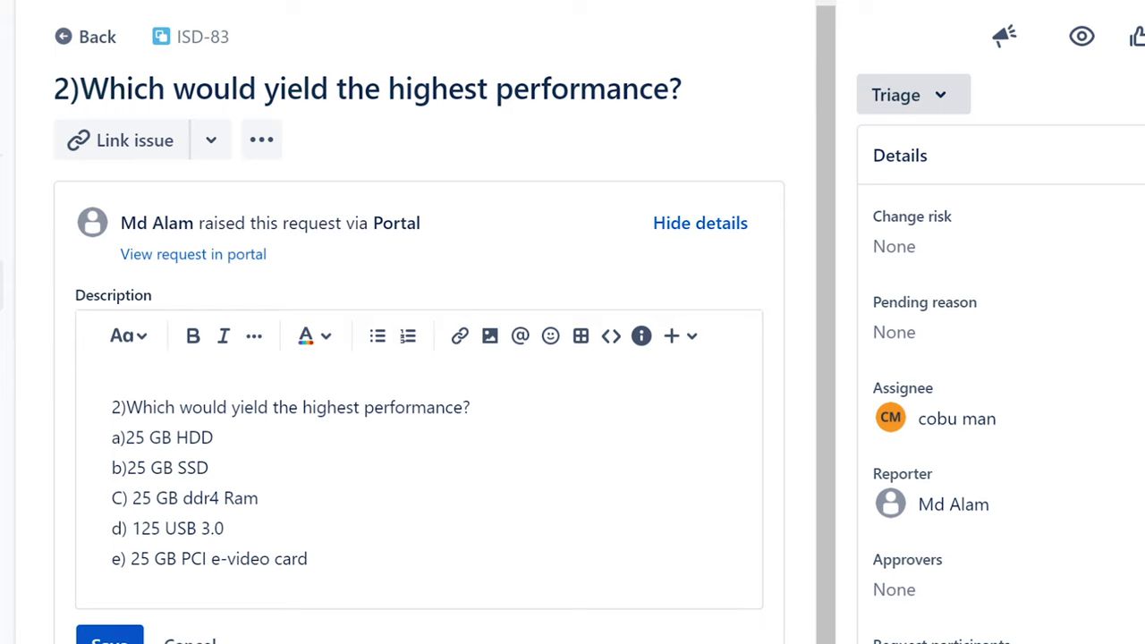
# - Highlight options C, d and e together in the description to review them as a group
pyautogui.moveTo(111, 498); pyautogui.dragTo(307, 559)
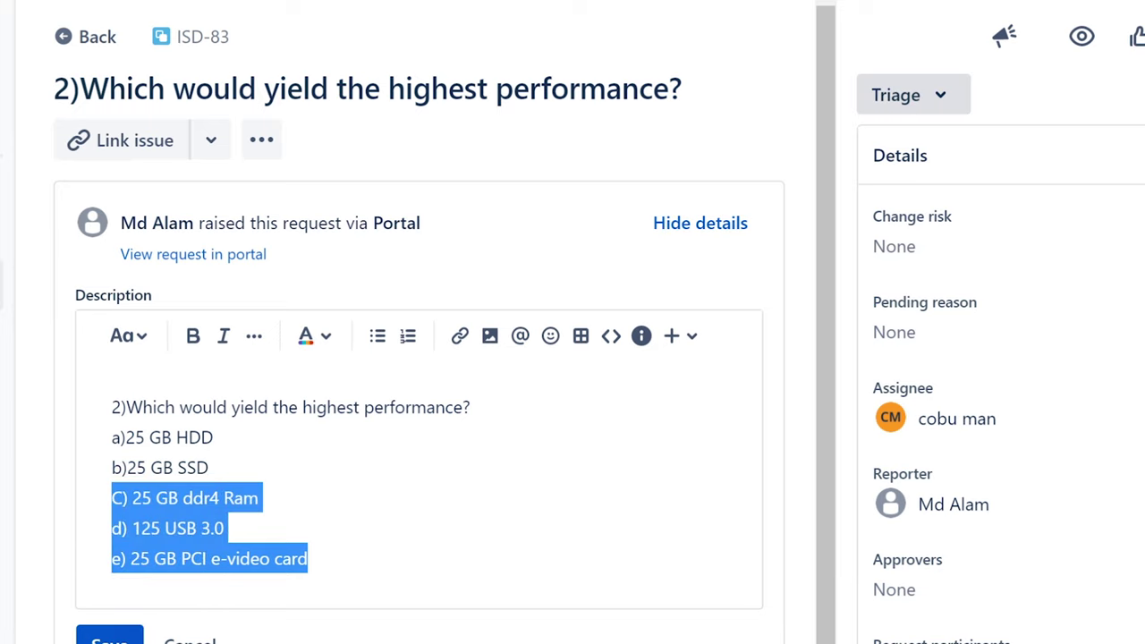
pyautogui.click(259, 498)
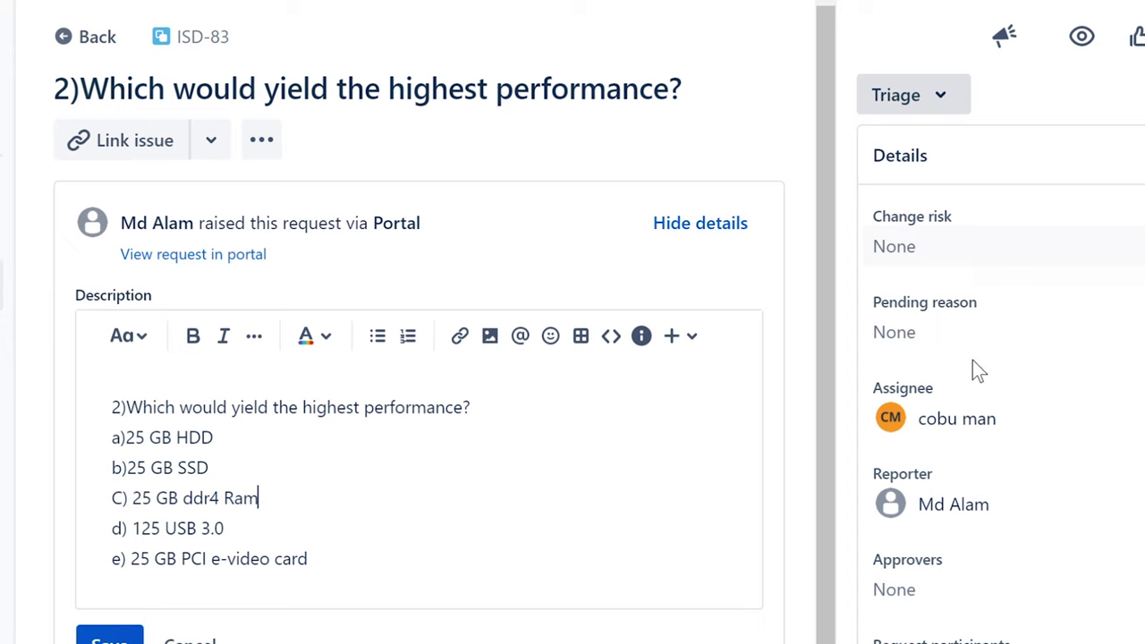
pyautogui.press('Down')
pyautogui.hotkey('shift', 'Down')
pyautogui.hotkey('shift', 'End')
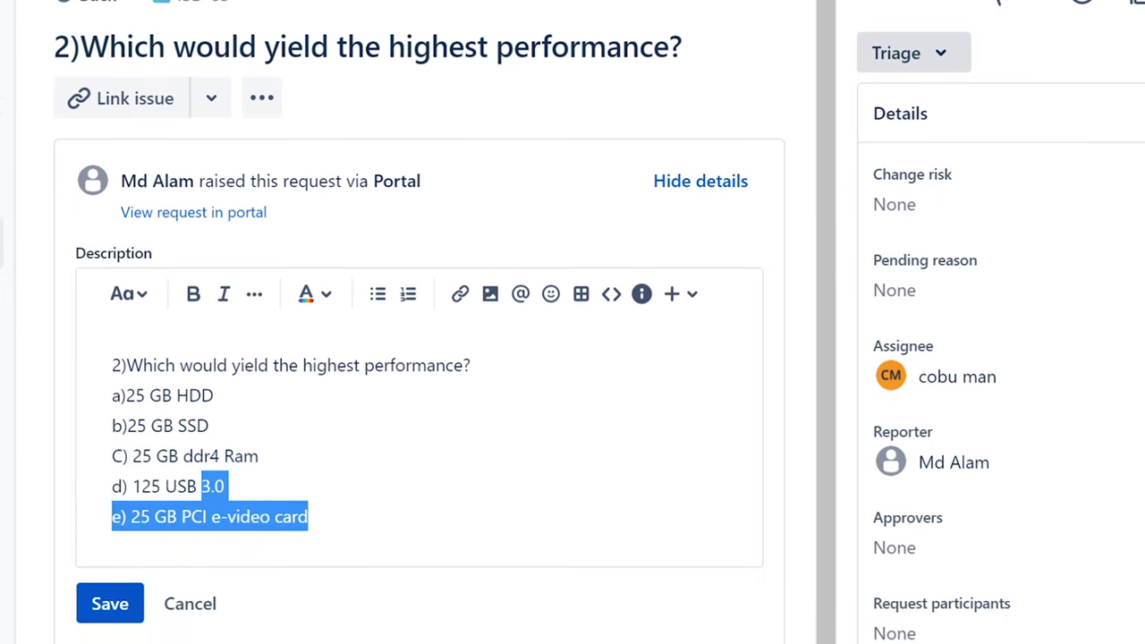
pyautogui.hotkey('shift', 'Up')
pyautogui.hotkey('shift', 'Home')
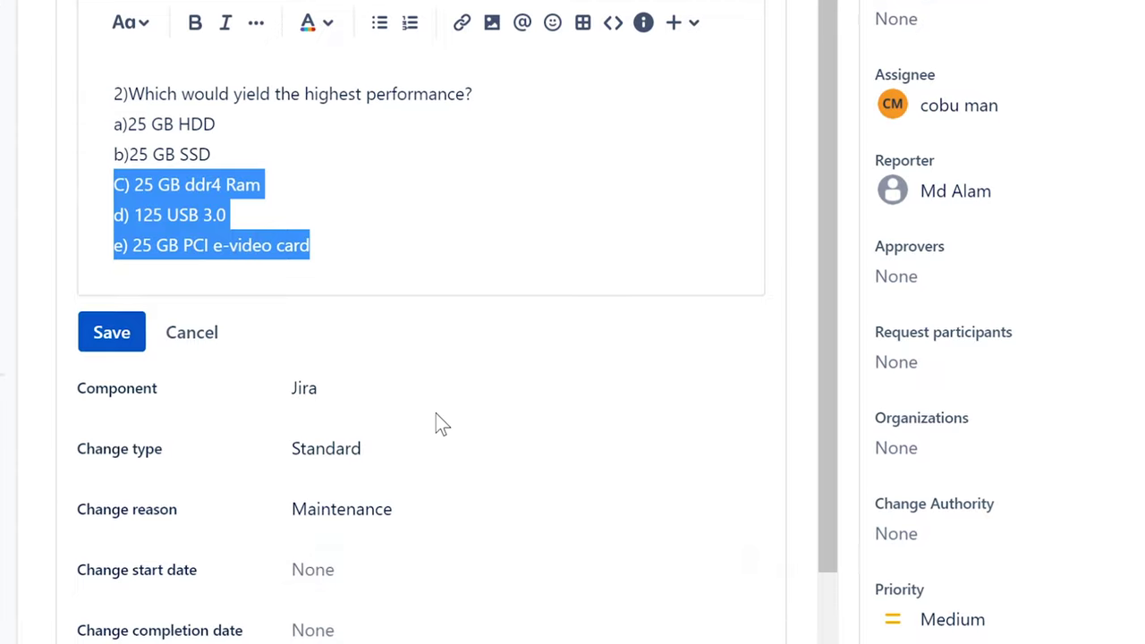
# - Start a reply to the customer on ticket ISD-83 with the words "When installing a new HDD"
pyautogui.scroll(-4, 436, 414)
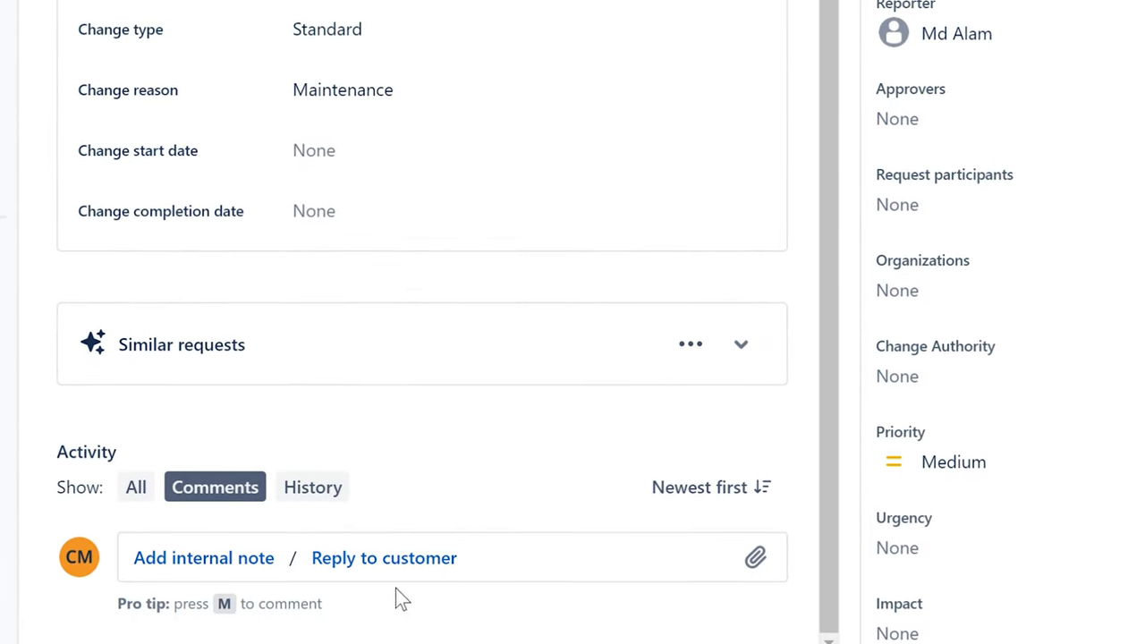
pyautogui.click(390, 559)
pyautogui.moveTo(847, 37); pyautogui.dragTo(840, 102)
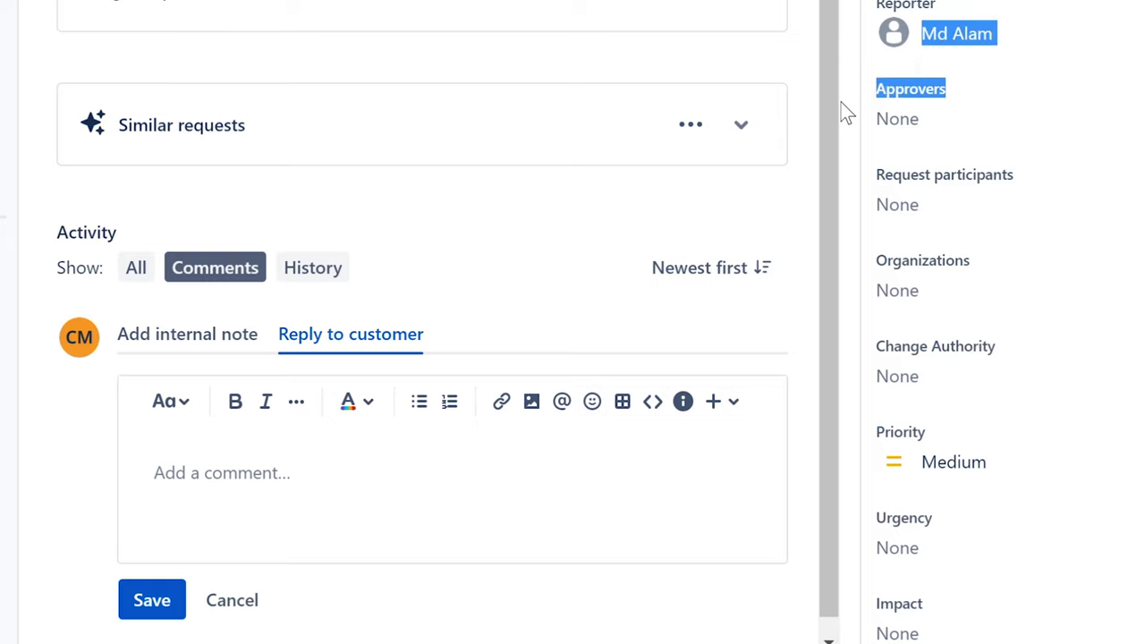
pyautogui.click(320, 527)
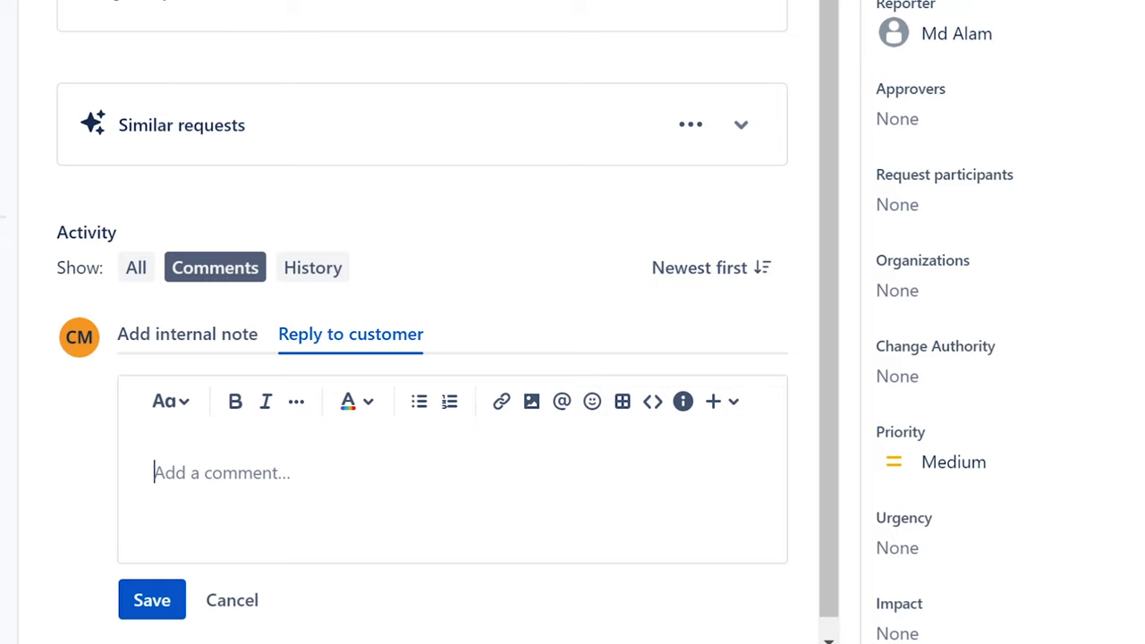
pyautogui.write('When inst')
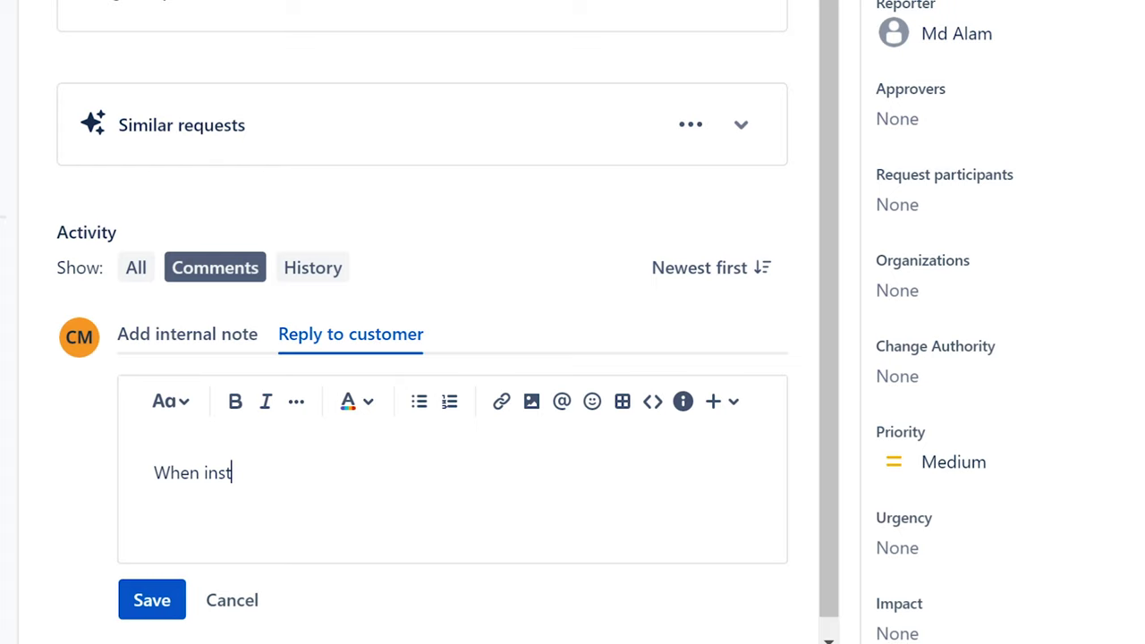
pyautogui.write('alling a new H')
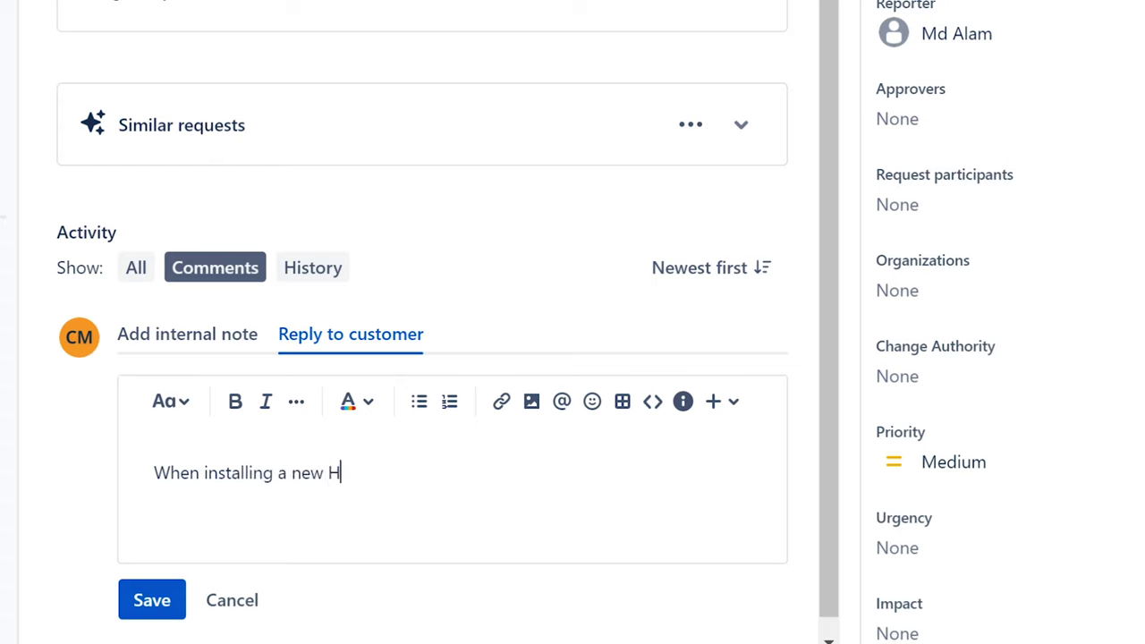
pyautogui.write('DD')
pyautogui.hotkey('ctrl', 'shift', 'Left')
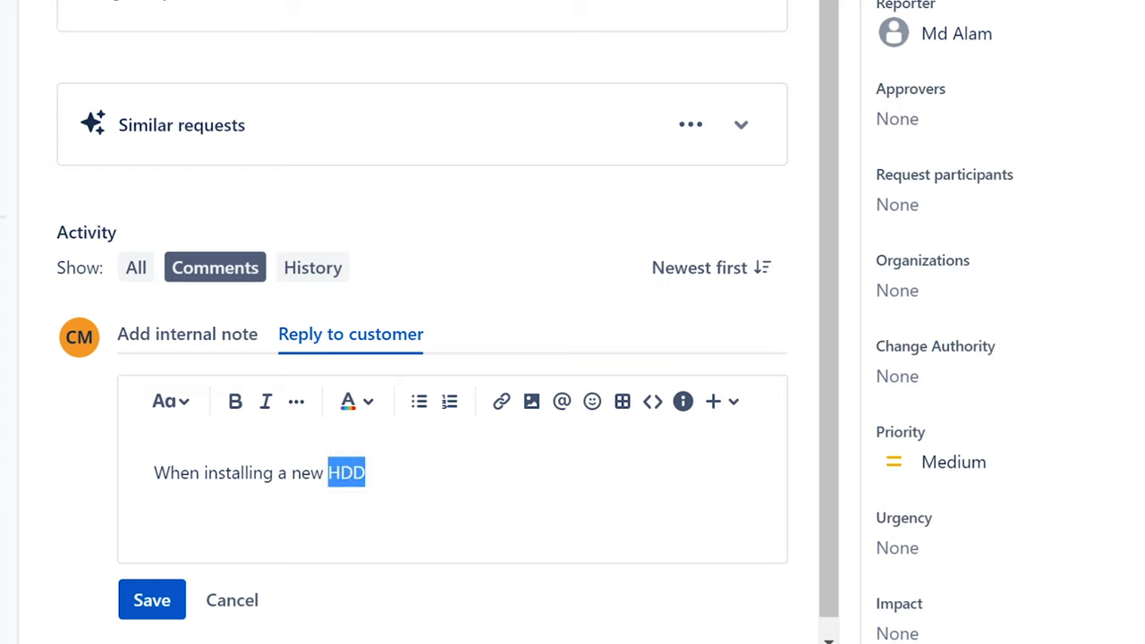
pyautogui.press('Right')
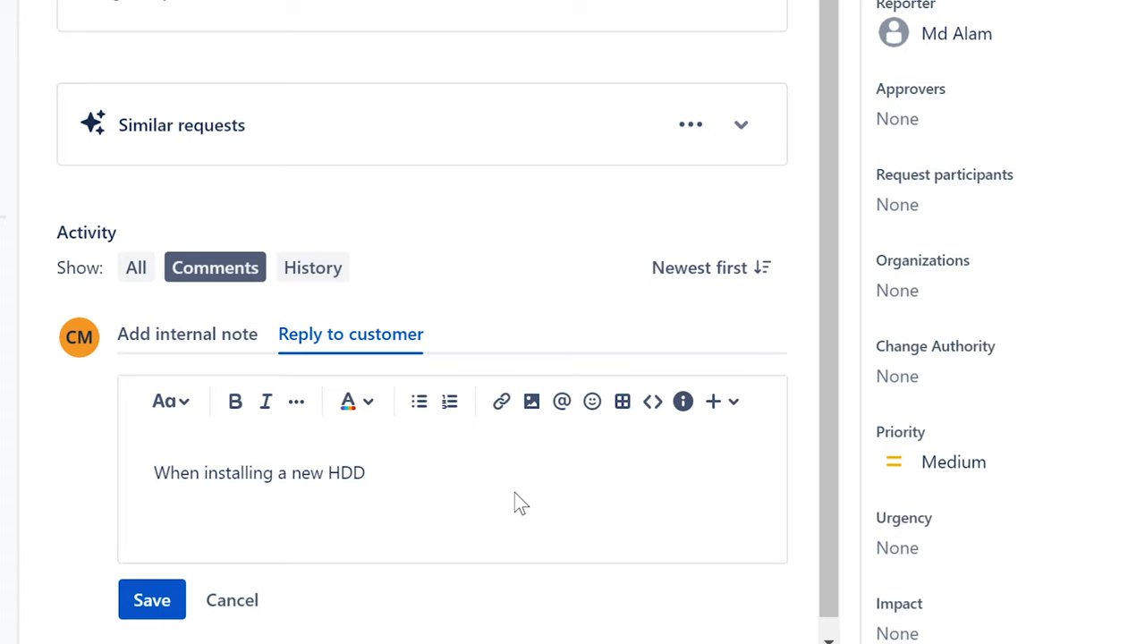
# - Continue the customer reply with "you should consider an SSD as it's faster."
pyautogui.write('you should ')
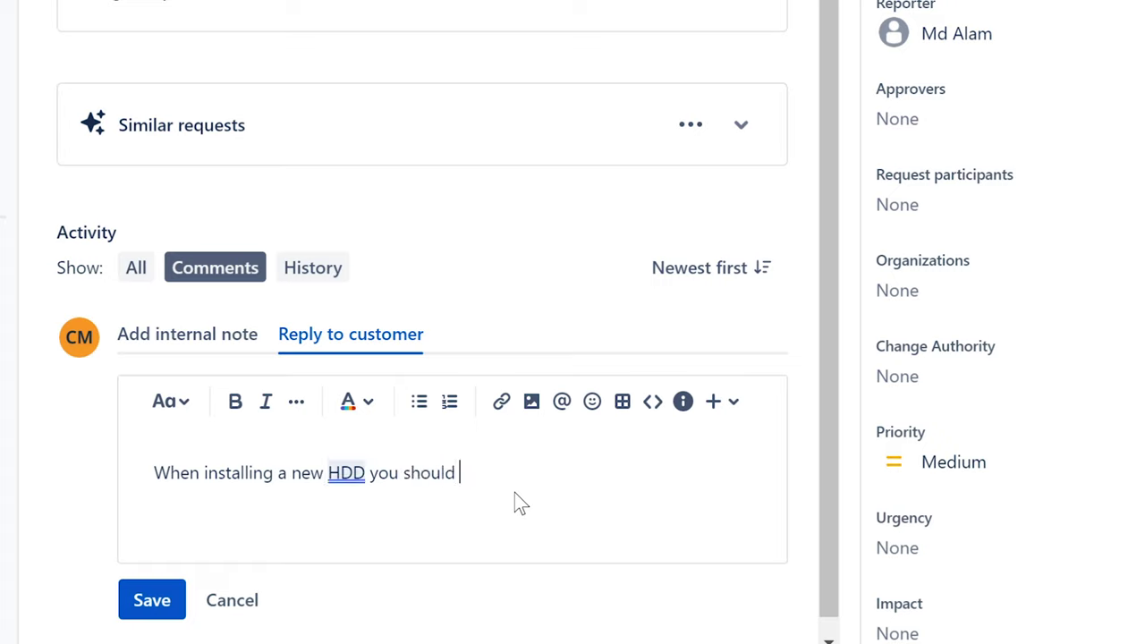
pyautogui.write('consider')
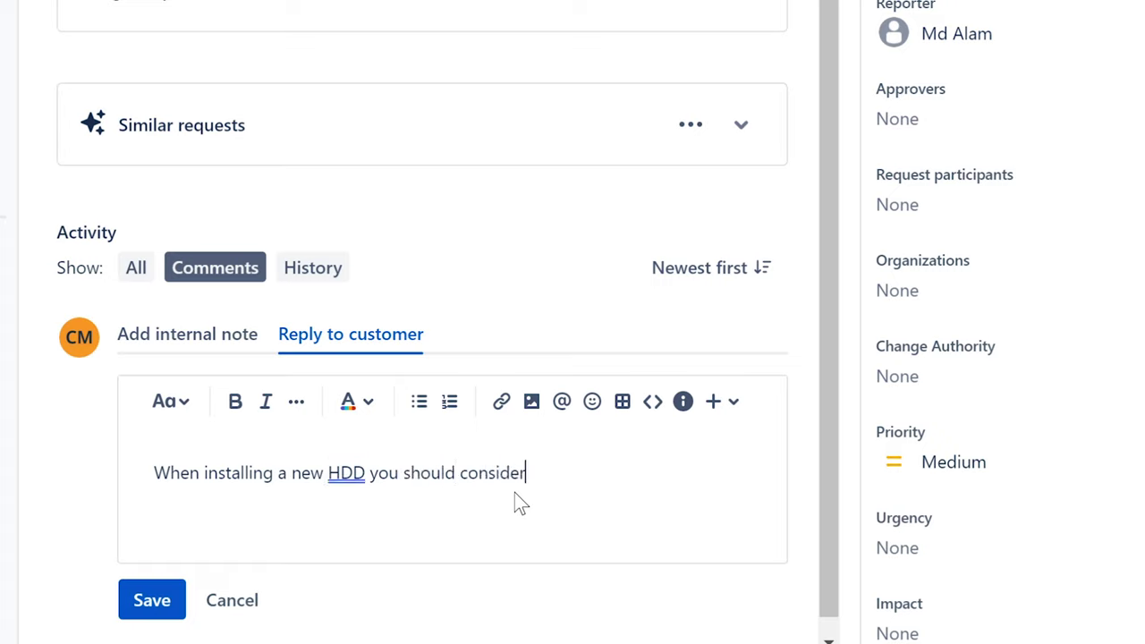
pyautogui.write(' and')
pyautogui.press('BackSpace')
pyautogui.press('BackSpace')
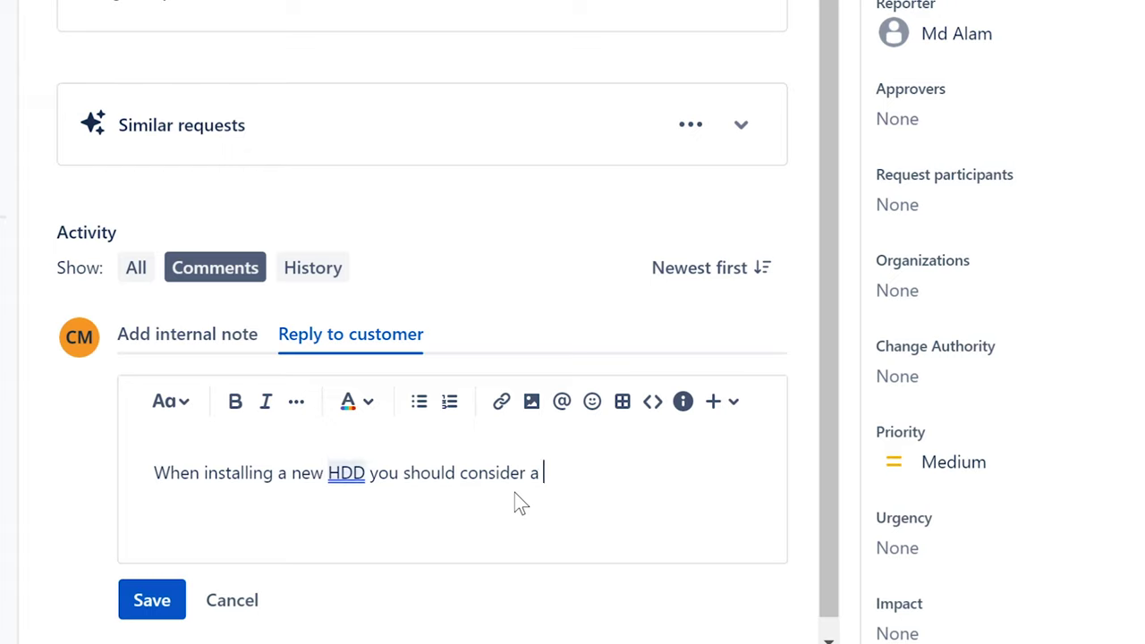
pyautogui.press('BackSpace')
pyautogui.write("n SSD as it's faster. ERvi")
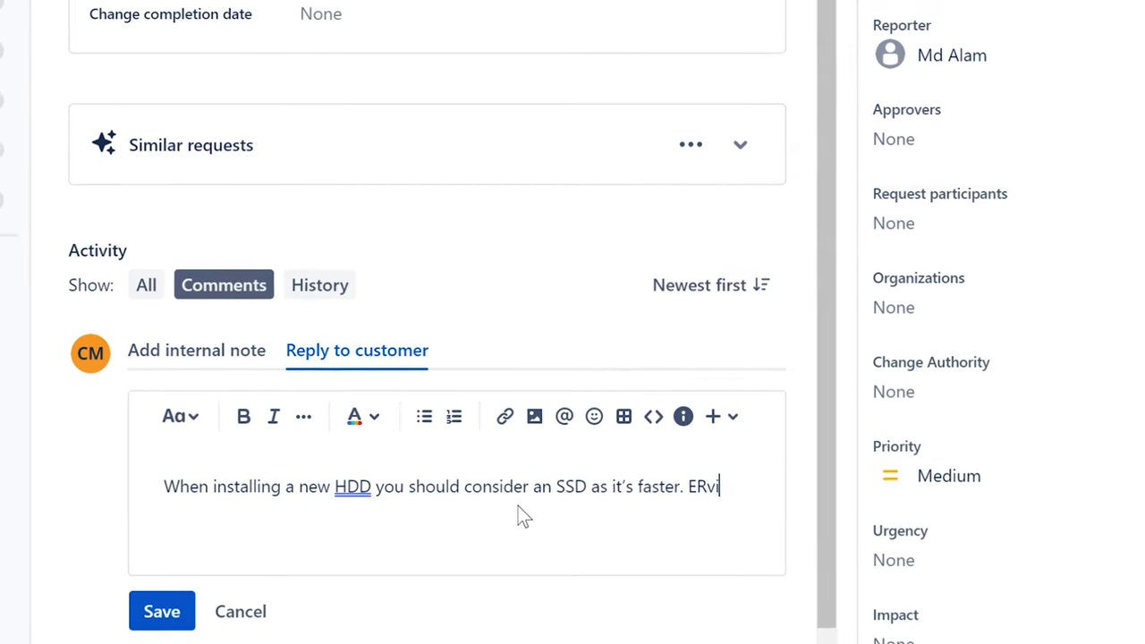
# - Sign the customer reply with the technician's first name and save it on the ticket
pyautogui.write('n')
pyautogui.press('BackSpace')
pyautogui.press('BackSpace')
pyautogui.press('BackSpace')
pyautogui.press('BackSpace')
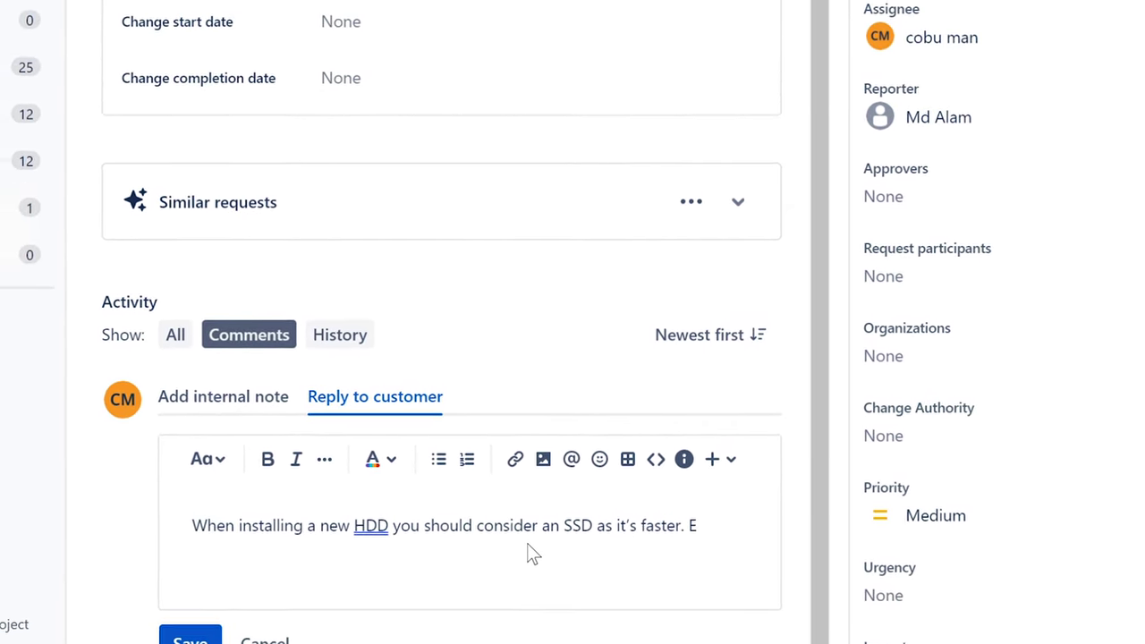
pyautogui.write('rvin')
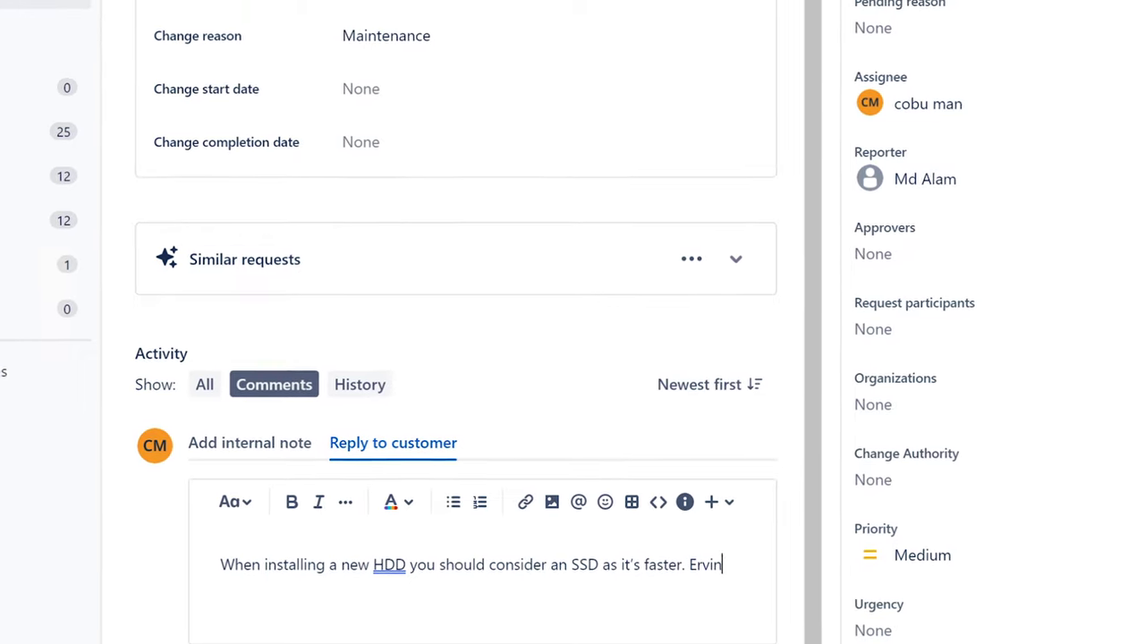
pyautogui.hotkey('ctrl', 'Return')
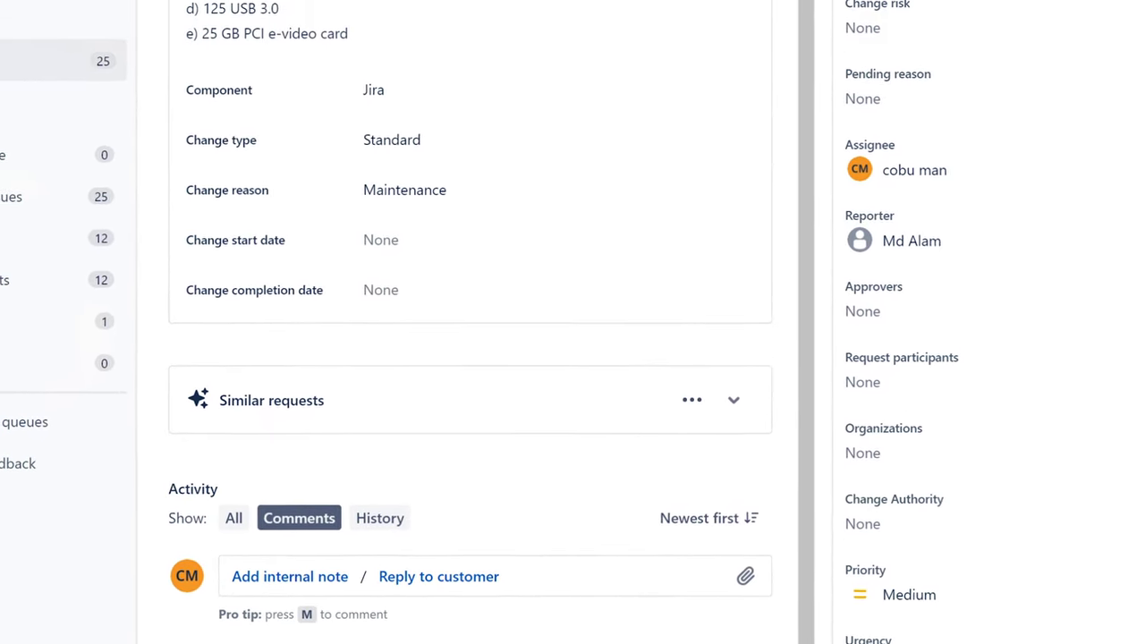
# - Change the status of ticket ISD-83 from Triage to Declined
pyautogui.click(919, 4)
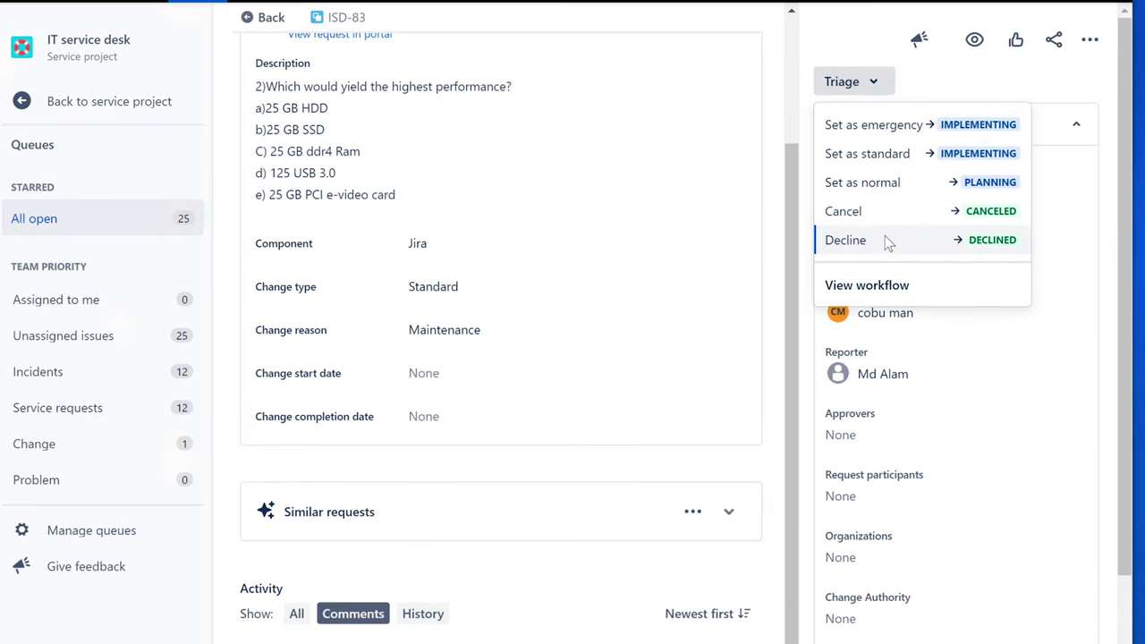
pyautogui.click(888, 243)
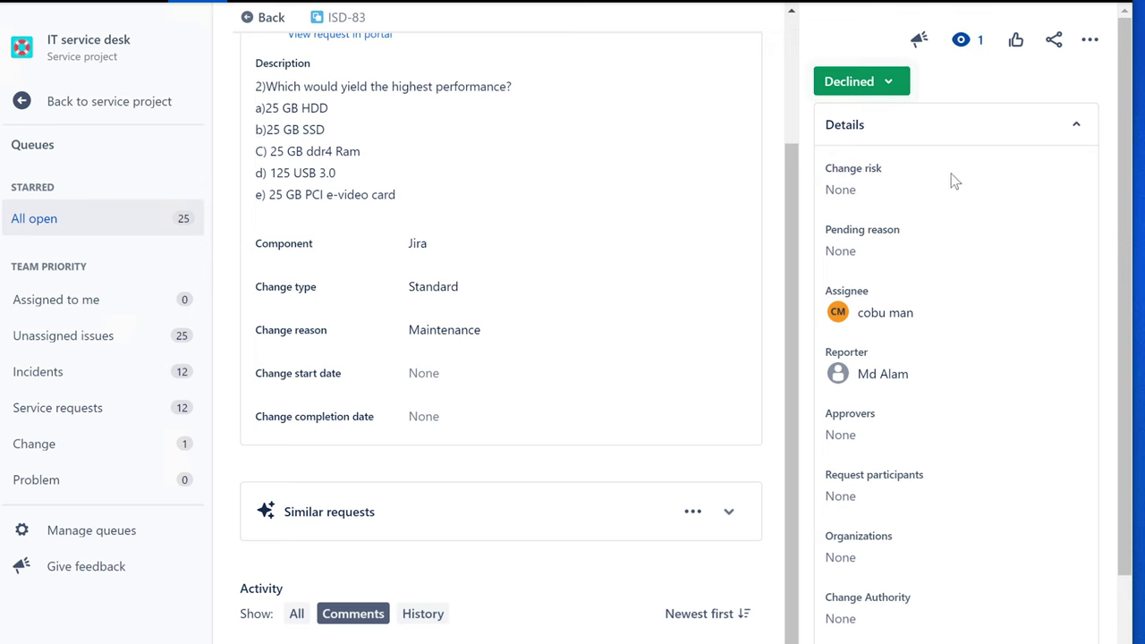
pyautogui.scroll(3, 790, 209)
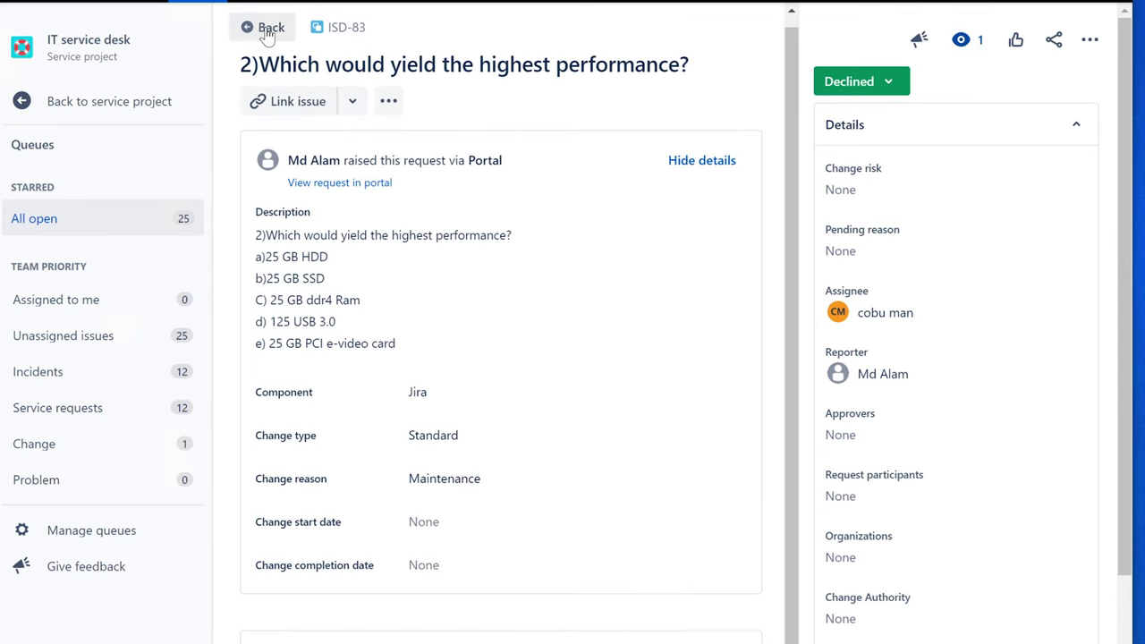
# - Open ticket ISD-88 on SharePoint admin center access denied from the Unassigned issues queue and examine its title
pyautogui.click(55, 345)
pyautogui.click(522, 183)
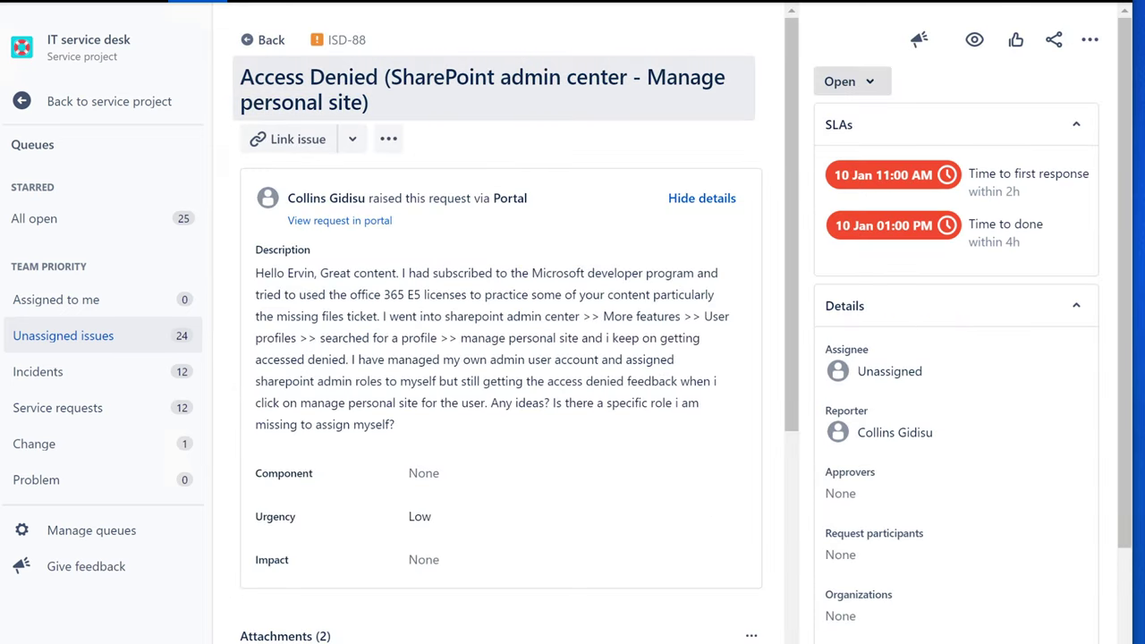
pyautogui.moveTo(394, 77); pyautogui.dragTo(310, 96)
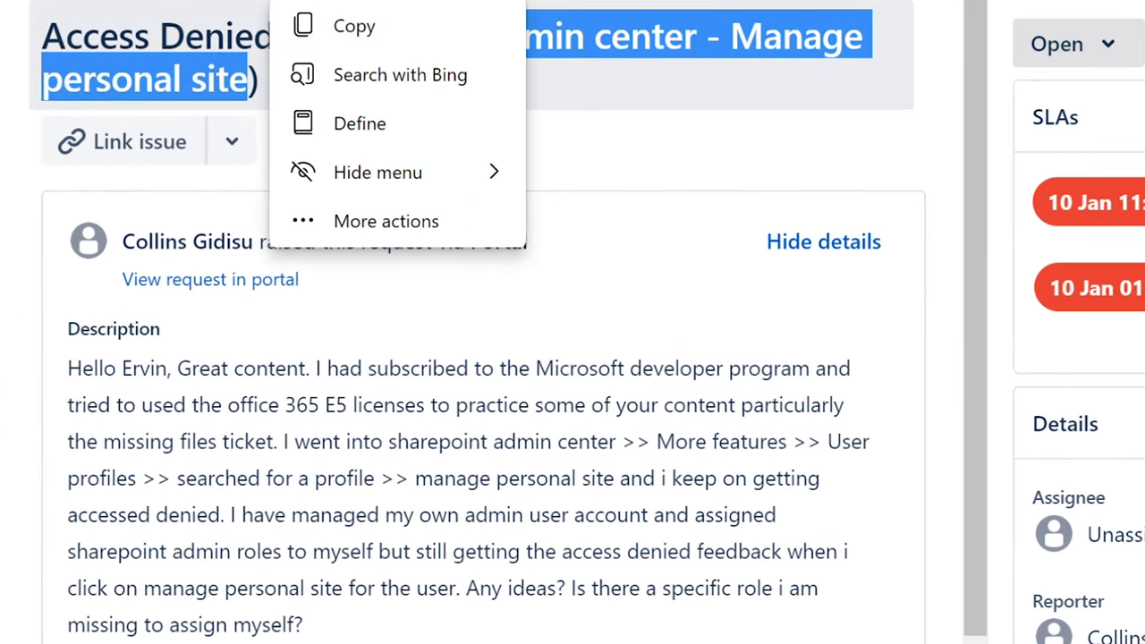
pyautogui.click(690, 54)
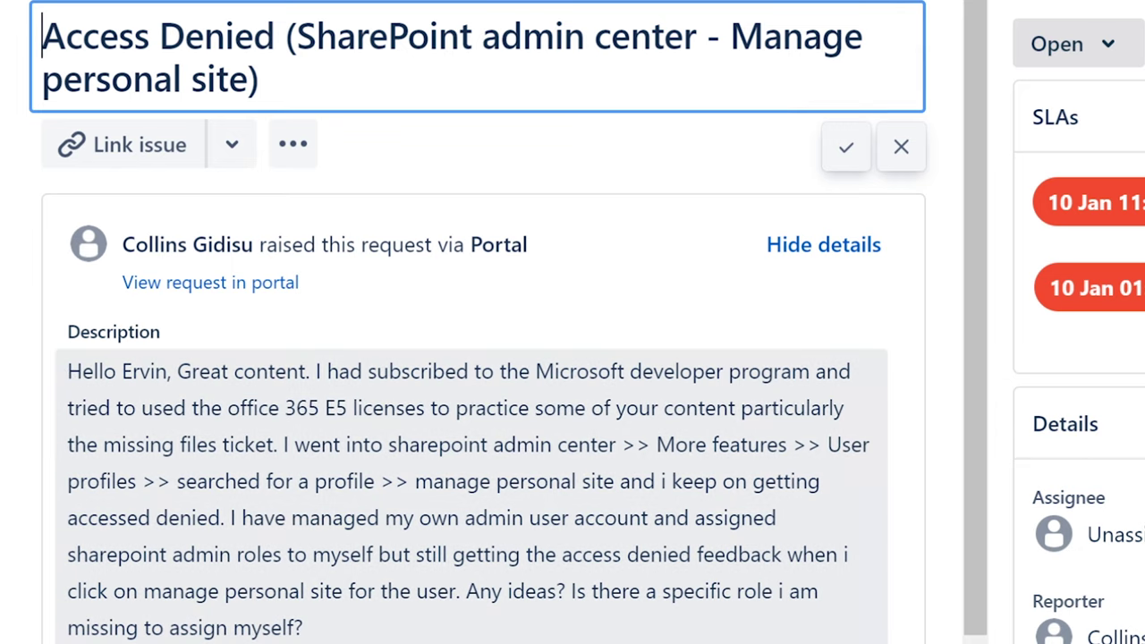
# - Read through ticket ISD-88's description, highlighting the SharePoint admin center steps and the question about a missing role
pyautogui.moveTo(66, 371); pyautogui.dragTo(438, 442)
pyautogui.click(288, 447)
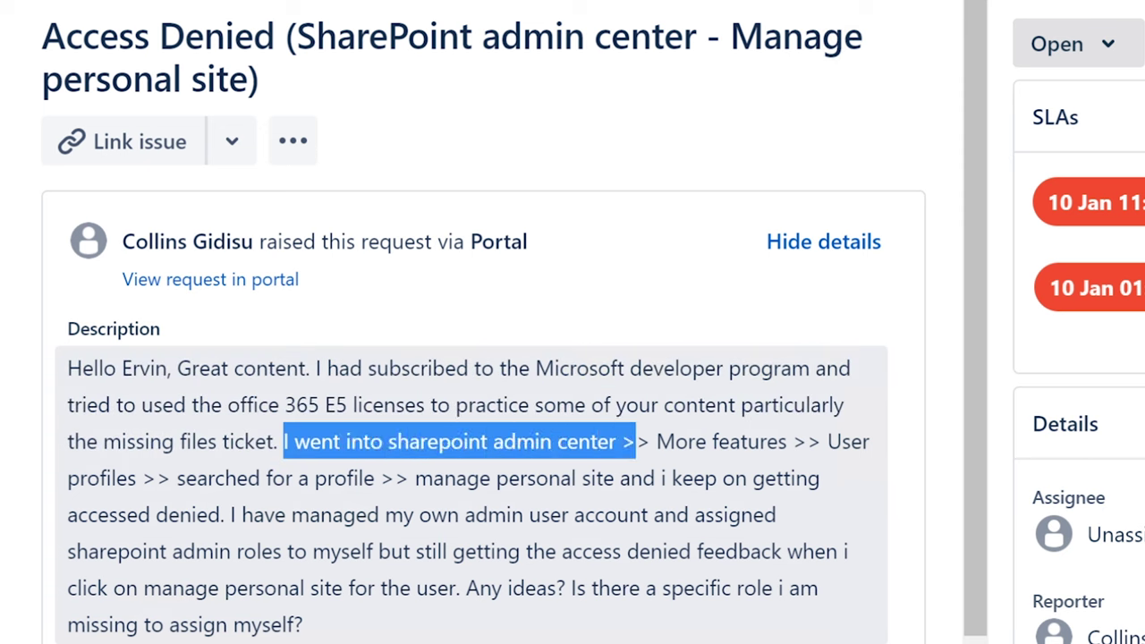
pyautogui.moveTo(637, 443); pyautogui.dragTo(776, 633)
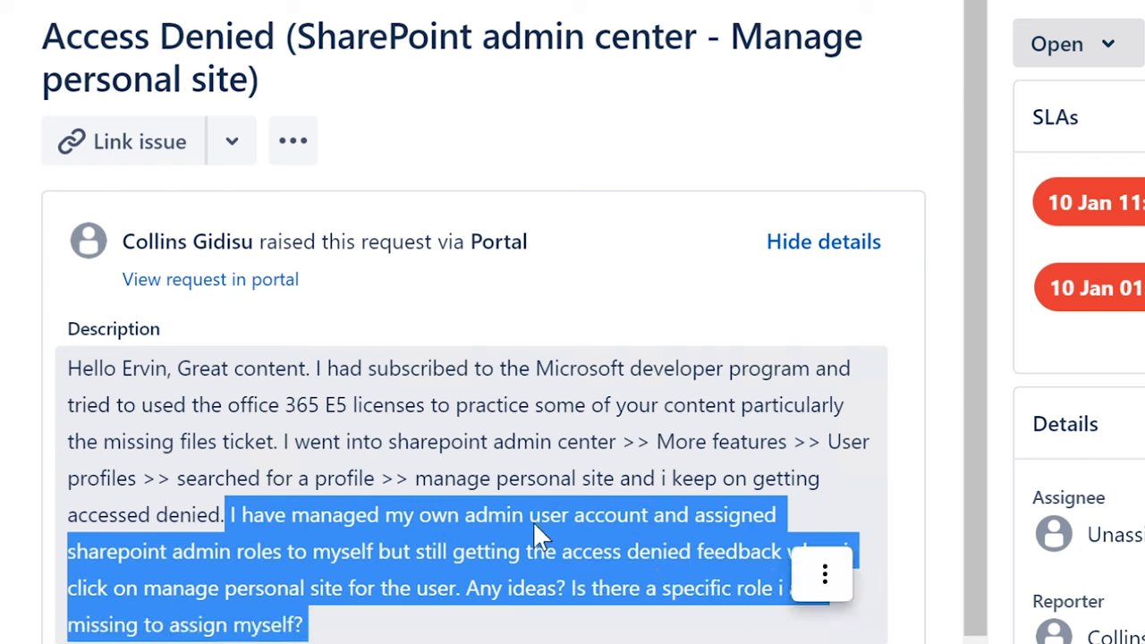
# - Clear the highlighting in the description and assign ticket ISD-88 to yourself
pyautogui.click(534, 497)
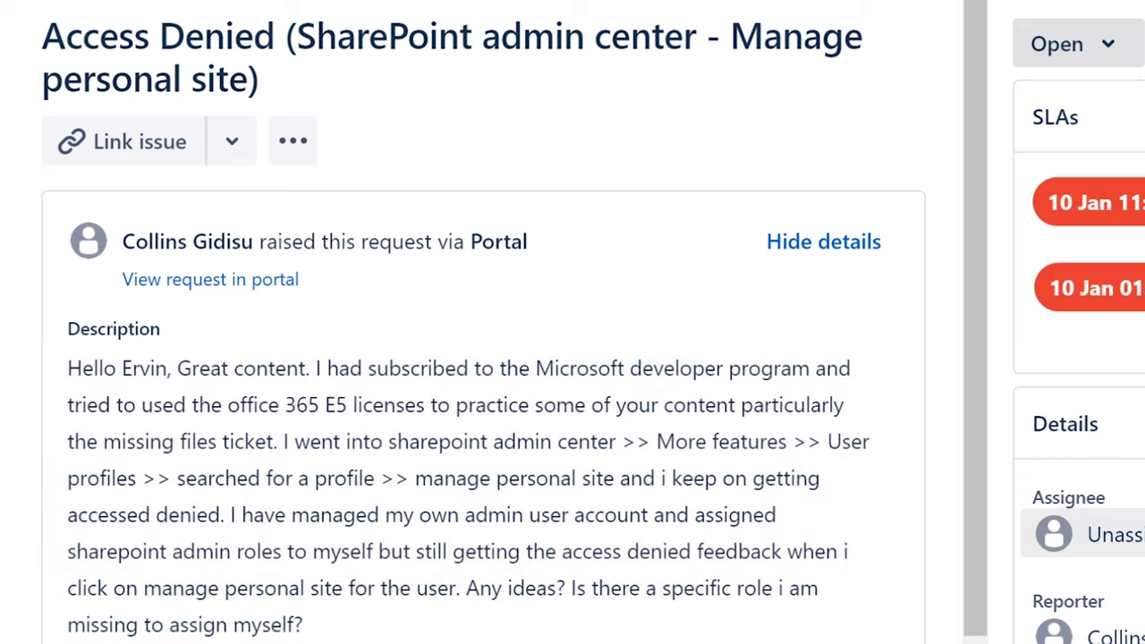
pyautogui.click(1109, 534)
pyautogui.click(1138, 617)
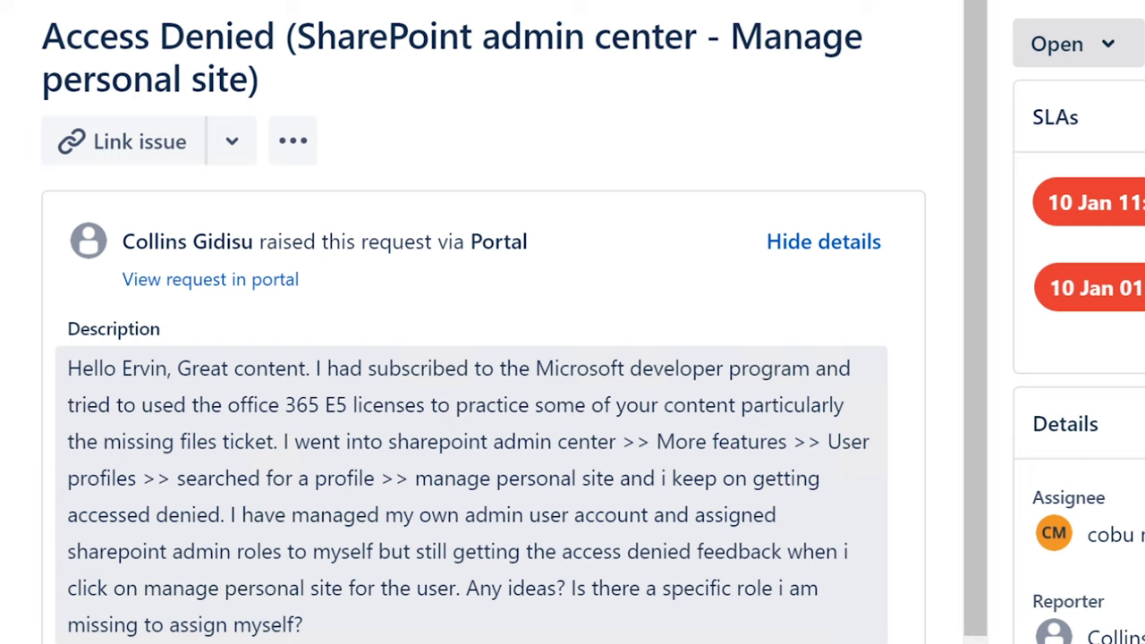
# - Highlight the description's path from sharepoint admin center through More features and User profiles to the access denied error
pyautogui.moveTo(387, 441); pyautogui.dragTo(832, 478)
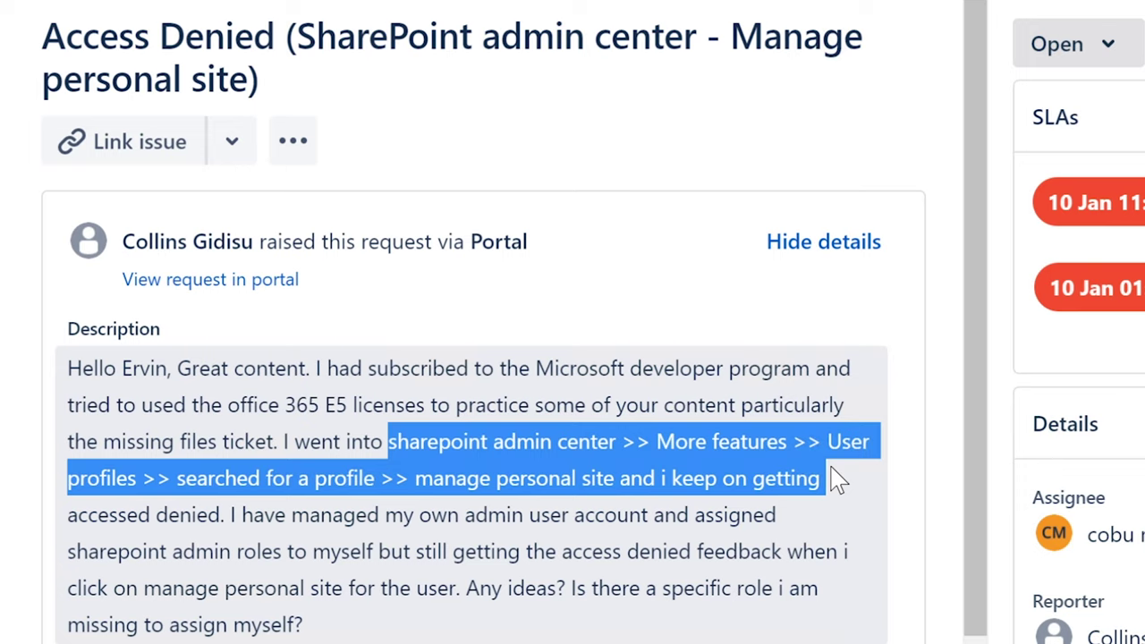
pyautogui.moveTo(836, 480); pyautogui.dragTo(231, 515)
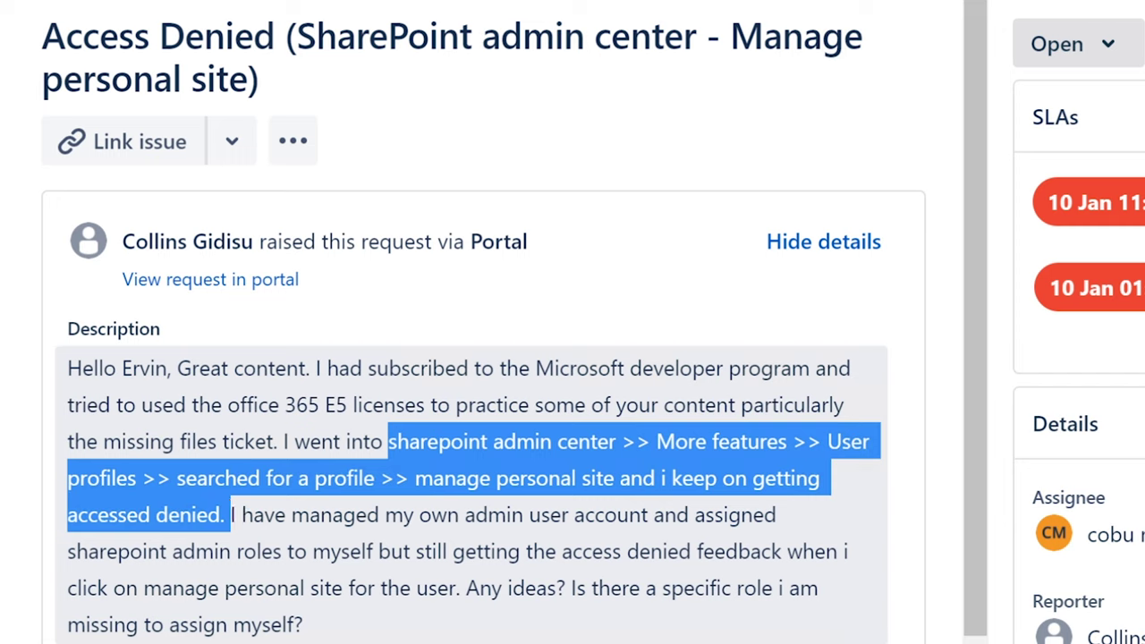
pyautogui.click(283, 457)
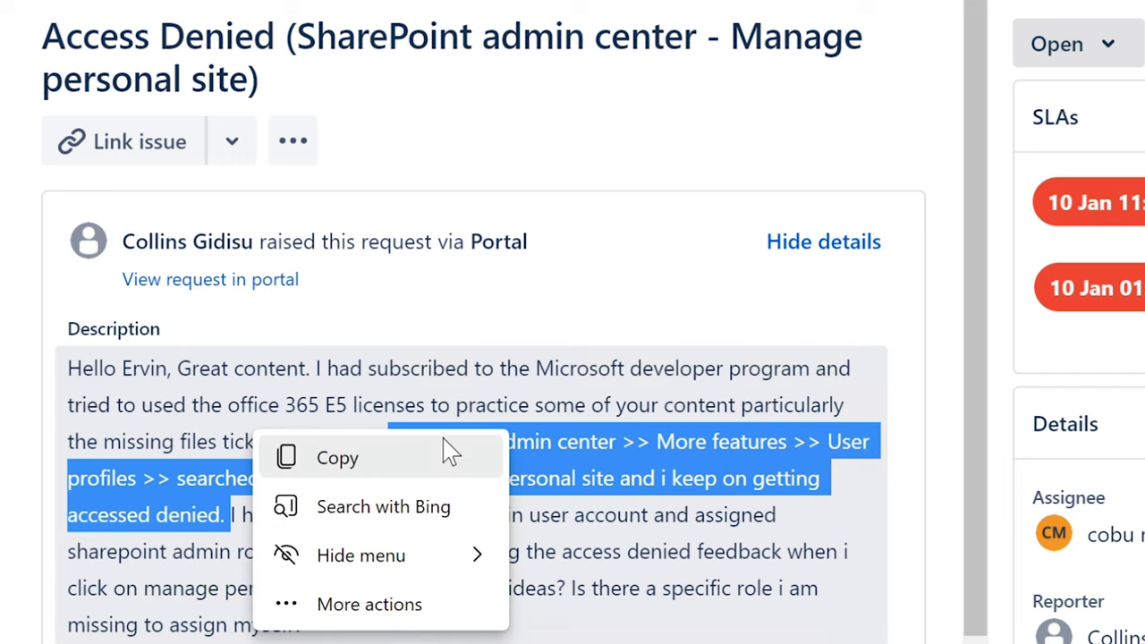
pyautogui.click(651, 462)
pyautogui.moveTo(388, 442); pyautogui.dragTo(228, 515)
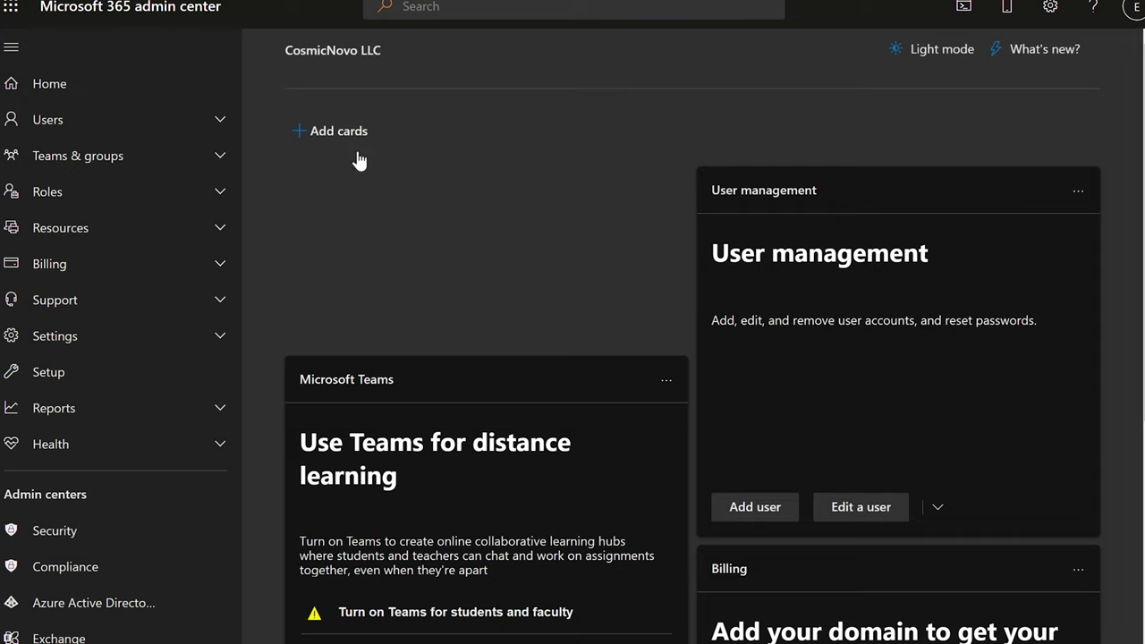
# - In the Microsoft 365 admin center, open the first active user's details and check the OneDrive and Account information
pyautogui.click(133, 118)
pyautogui.click(93, 154)
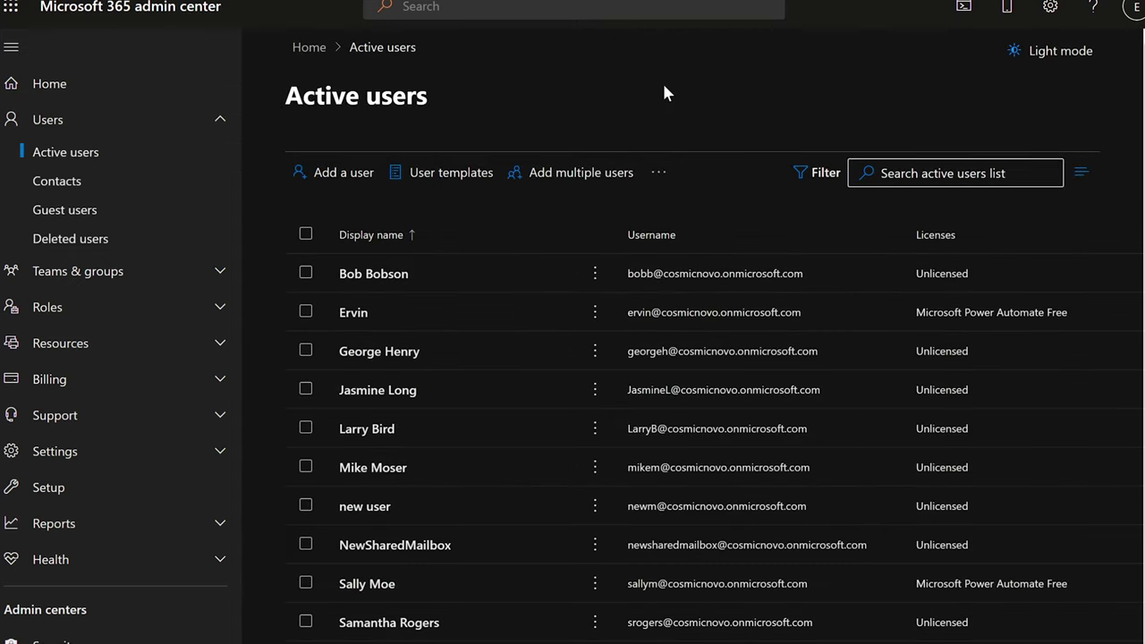
pyautogui.click(375, 275)
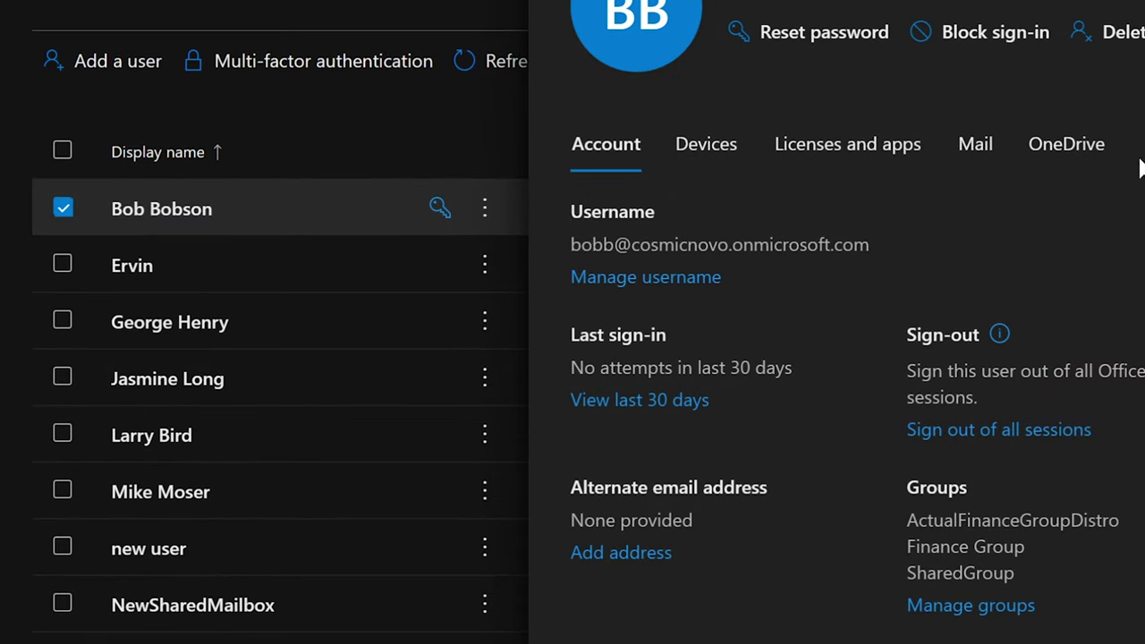
pyautogui.click(1074, 155)
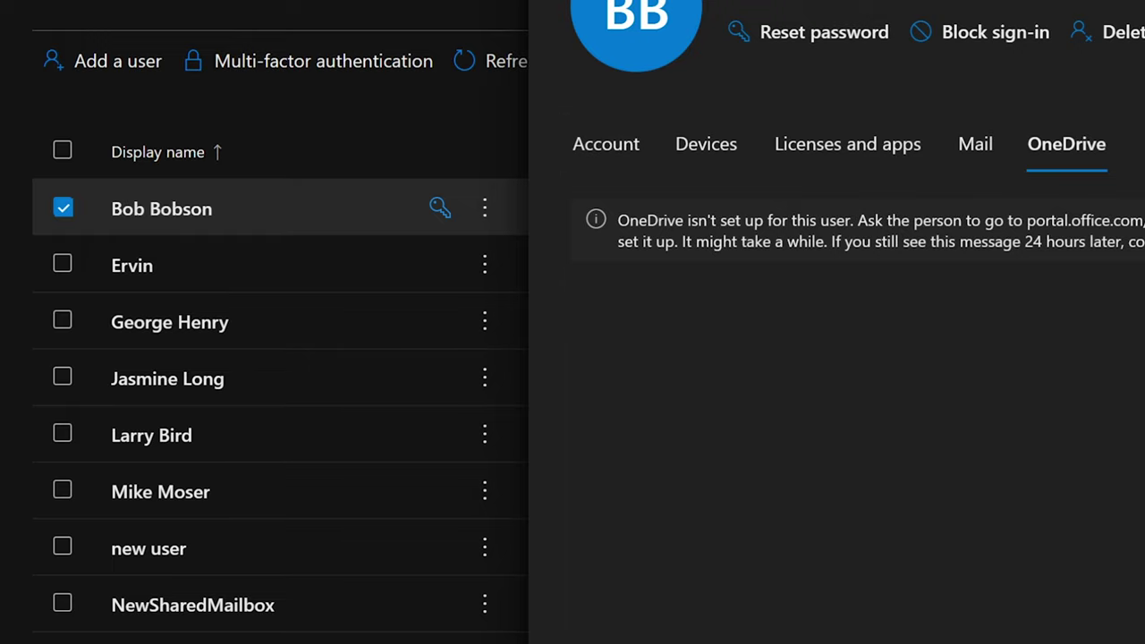
pyautogui.click(630, 147)
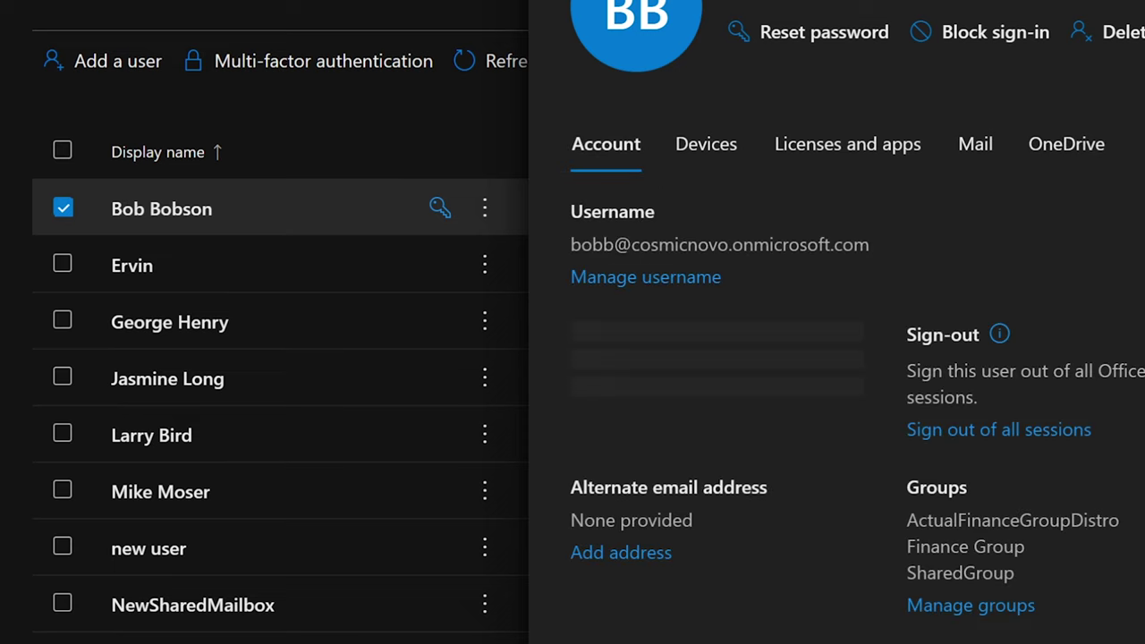
# - In the SharePoint admin center, open the User profiles management page from More features
pyautogui.click(250, 350)
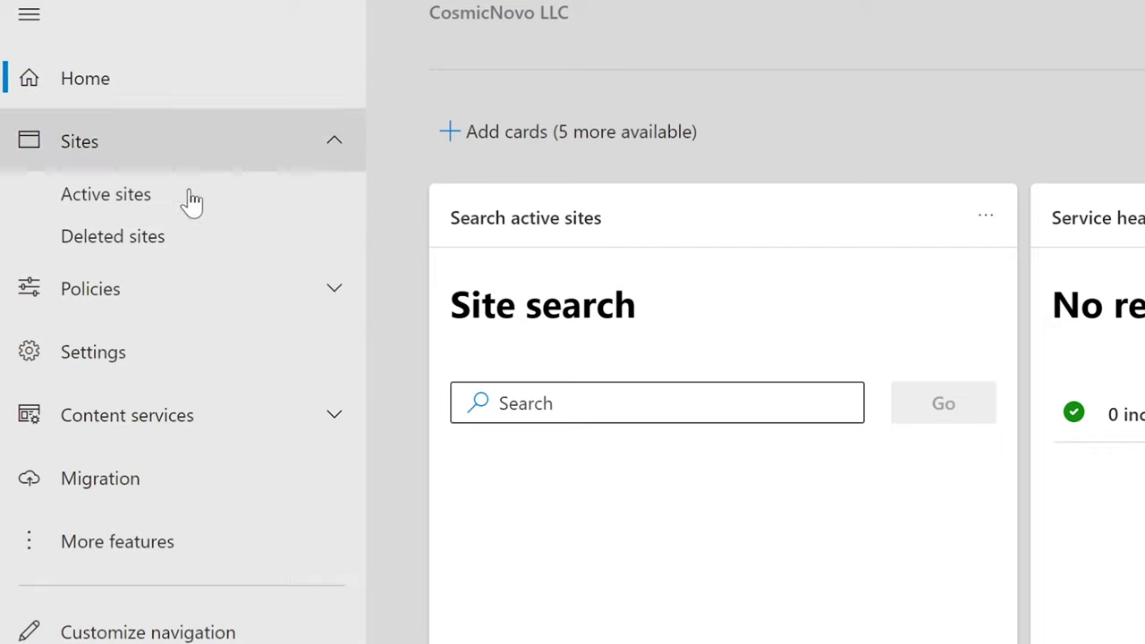
pyautogui.click(149, 544)
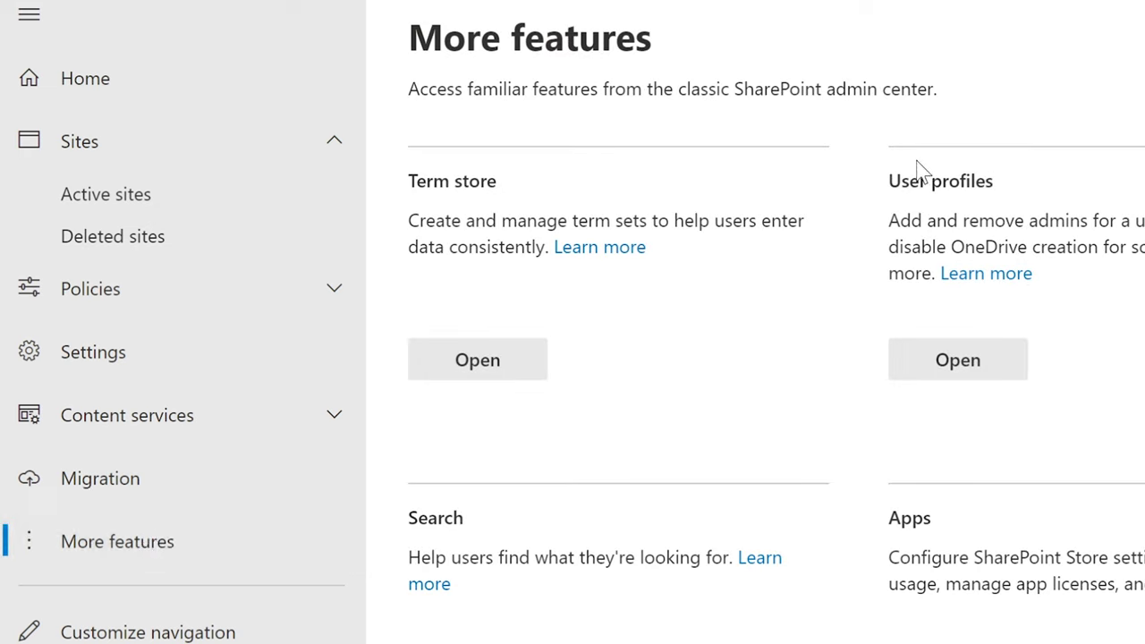
pyautogui.click(964, 365)
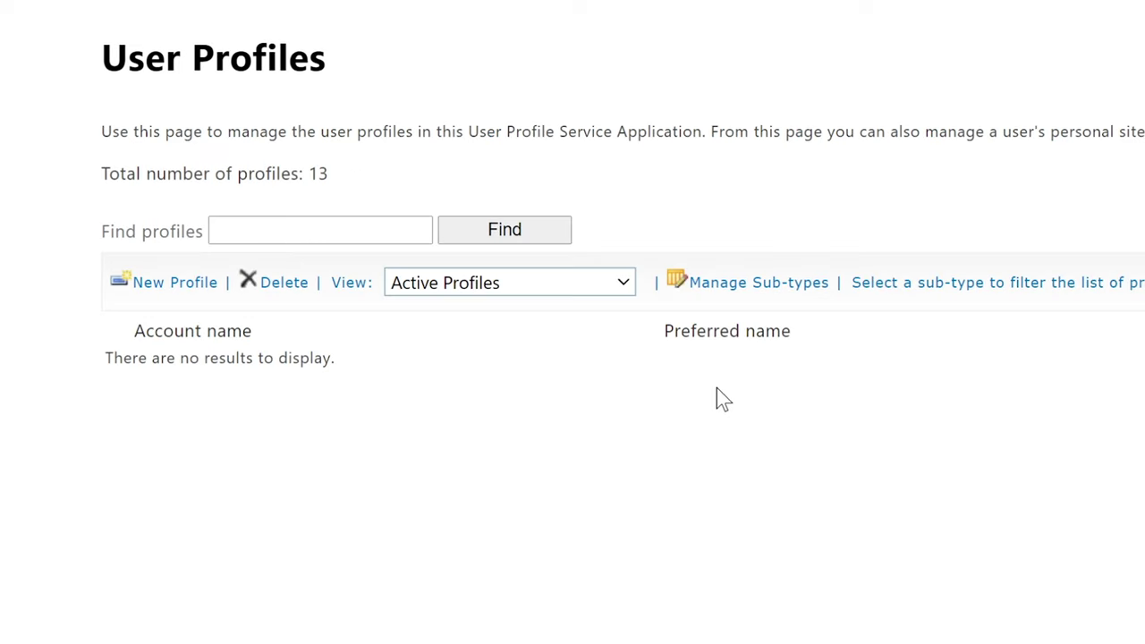
# - Search the user profiles for the first active user and open Manage Personal Site for that profile
pyautogui.click(320, 230)
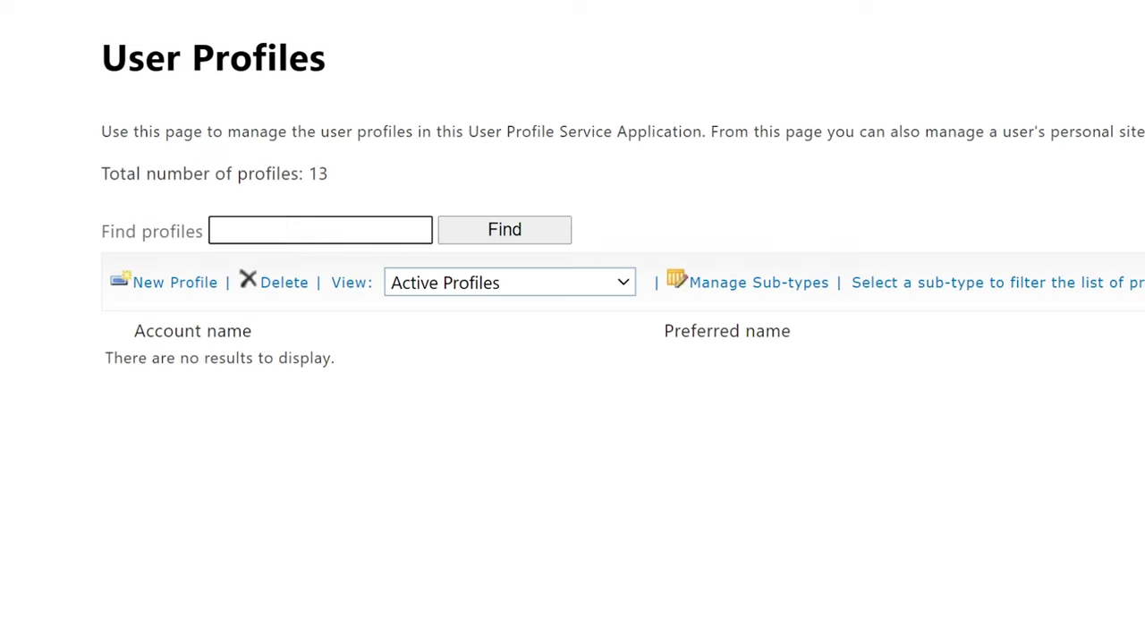
pyautogui.write('bob')
pyautogui.press('Return')
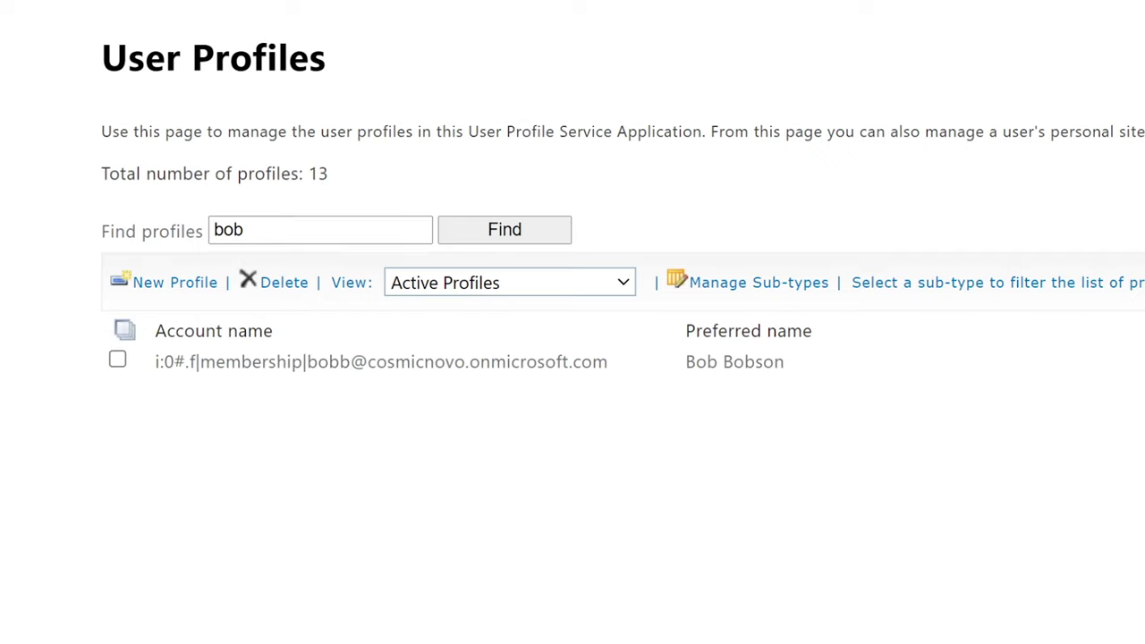
pyautogui.moveTo(659, 375)
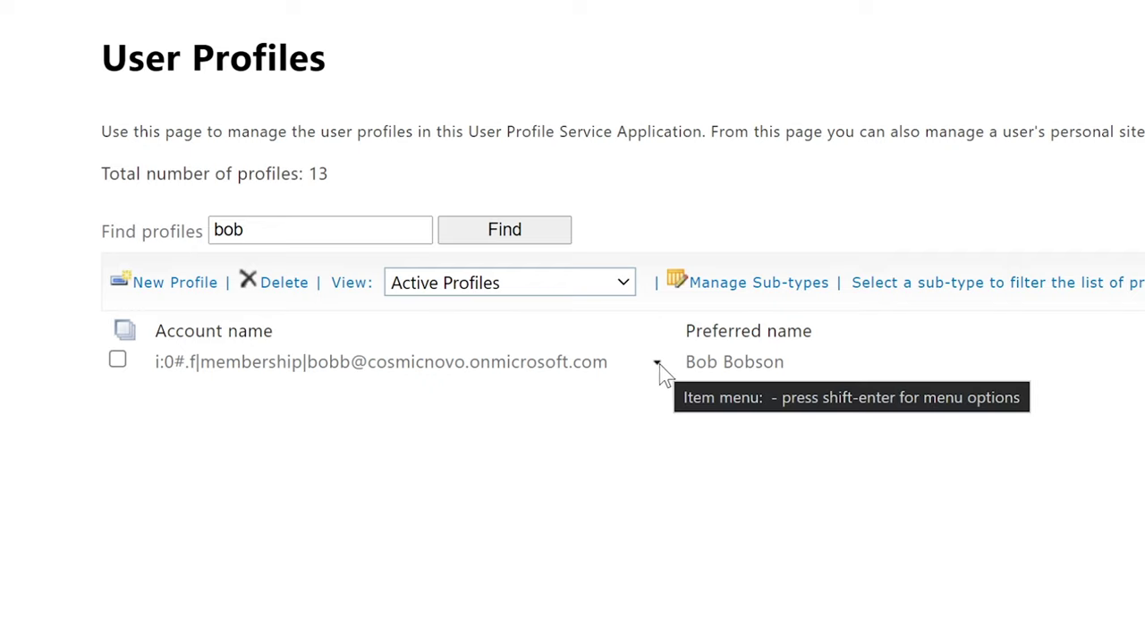
pyautogui.click(659, 374)
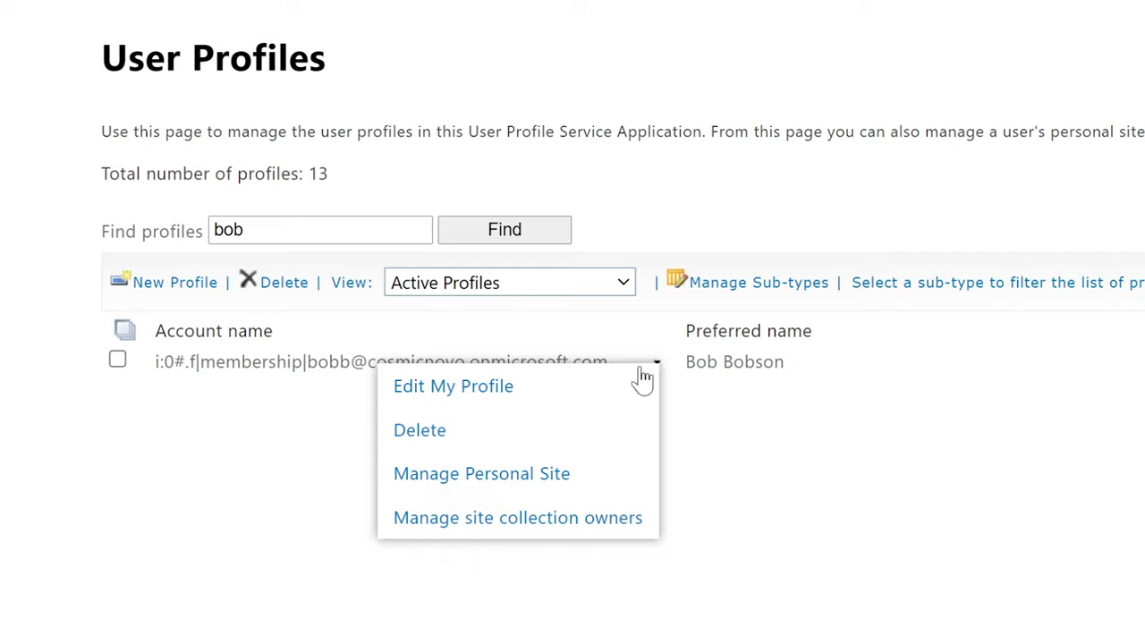
pyautogui.click(481, 476)
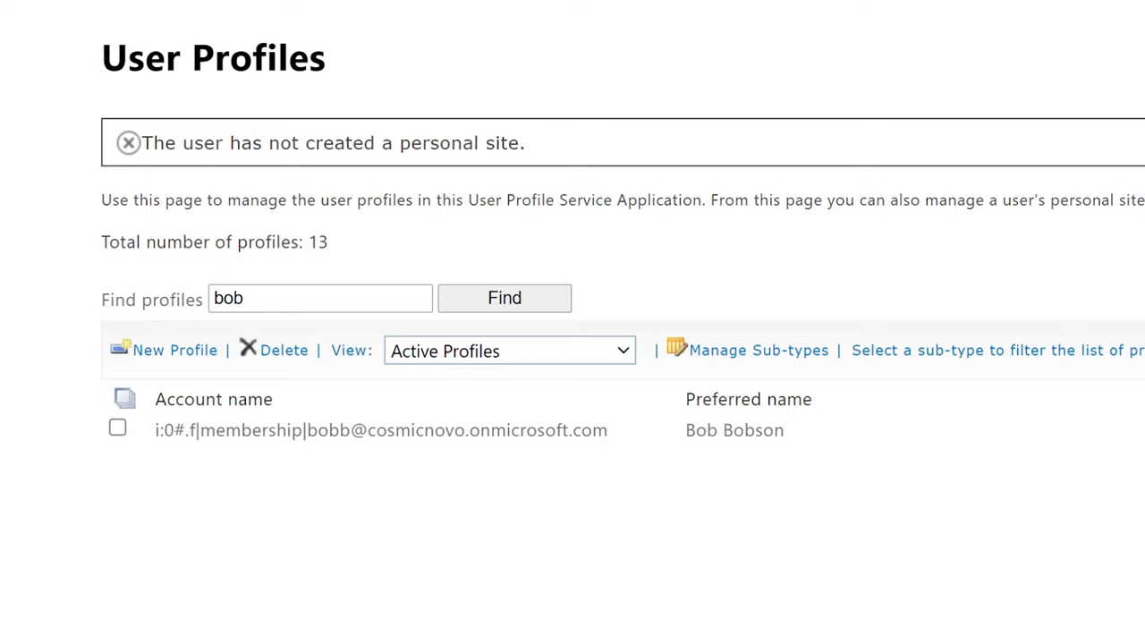
# - Search the user profiles for another user, one with a OneDrive, and open Manage Personal Site for that profile
pyautogui.moveTo(259, 298); pyautogui.dragTo(197, 304)
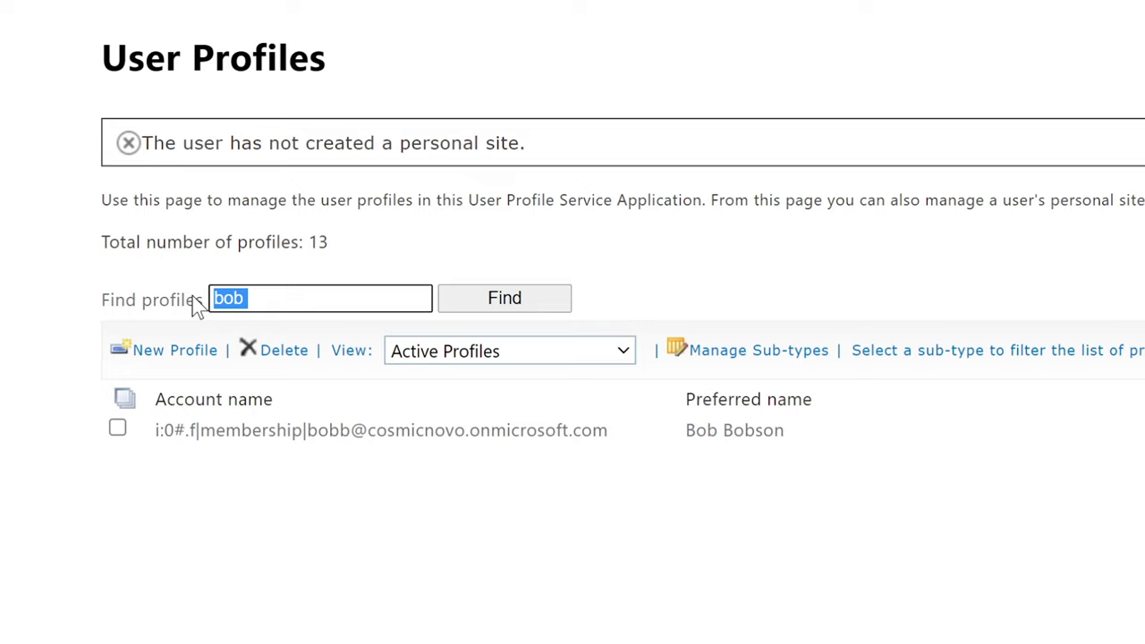
pyautogui.write('sally')
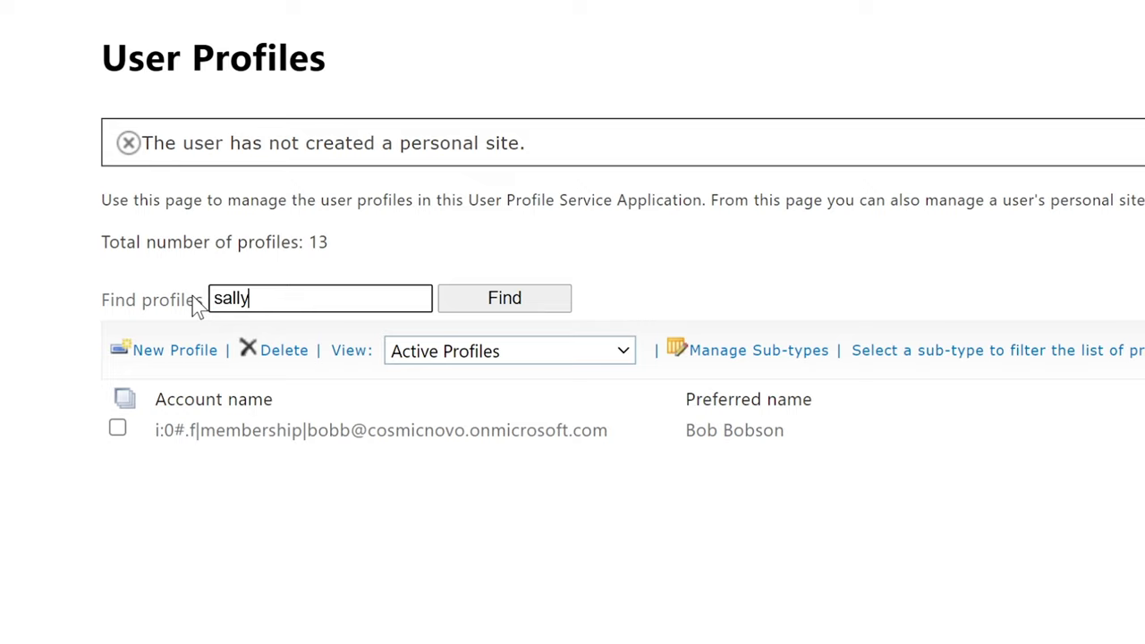
pyautogui.press('Return')
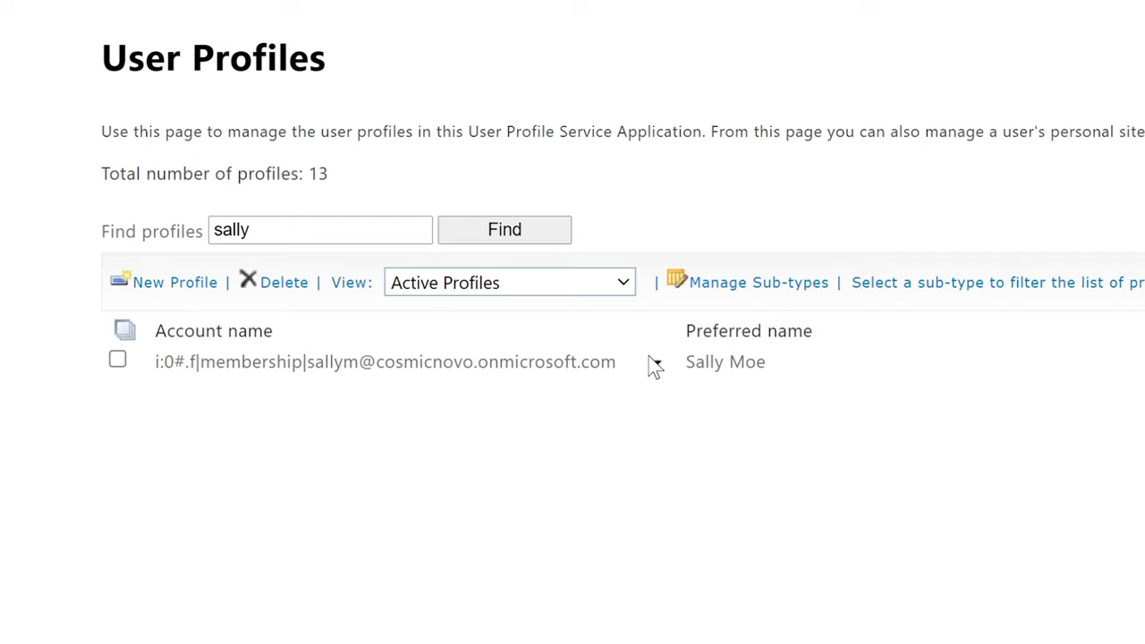
pyautogui.click(659, 364)
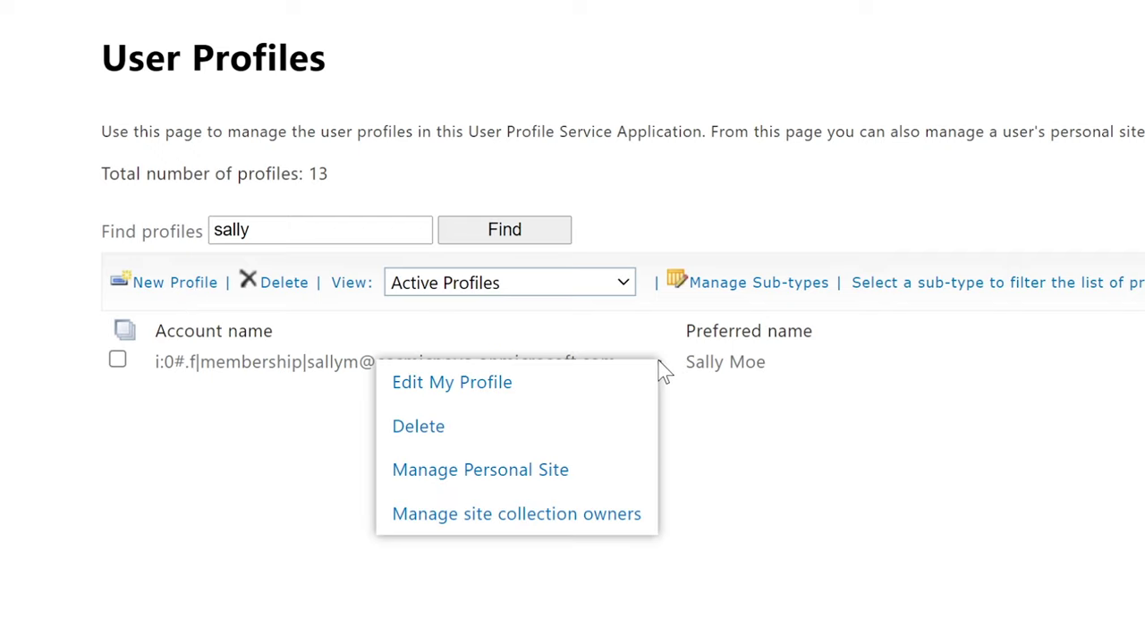
pyautogui.click(512, 474)
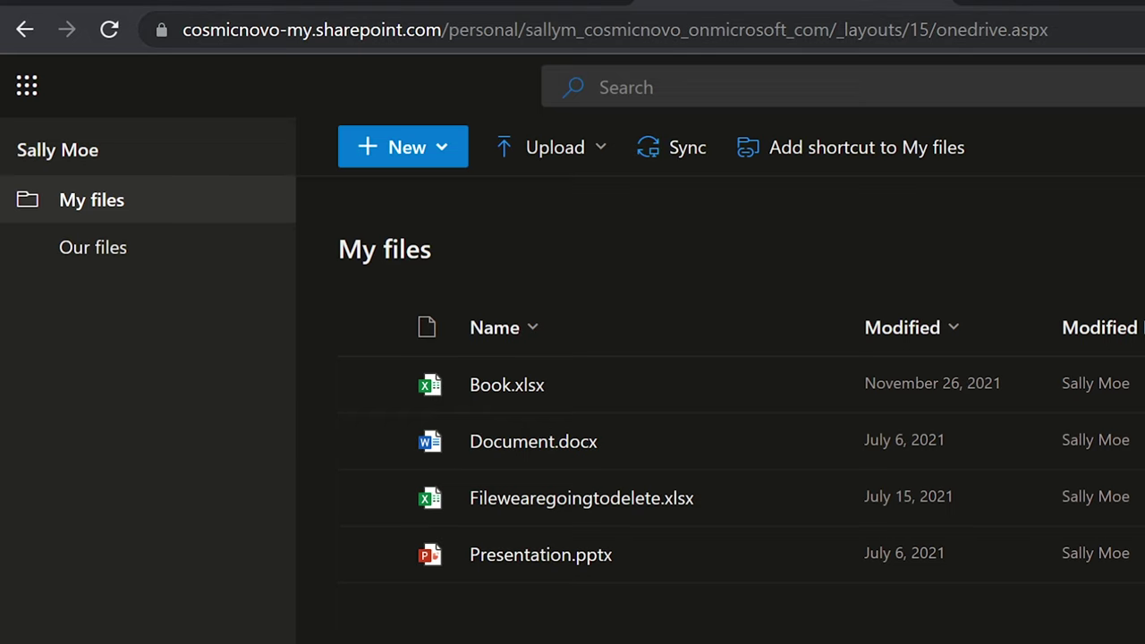
# - Examine the personal site's OneDrive address and the files listed under My files and Our files
pyautogui.moveTo(526, 30); pyautogui.dragTo(1047, 30)
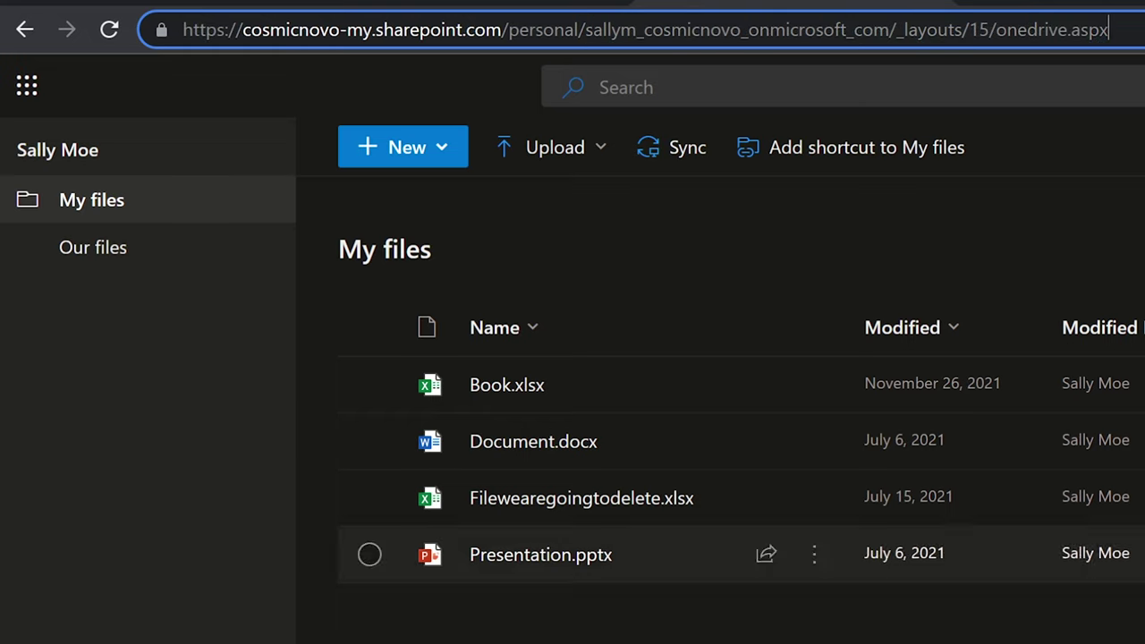
pyautogui.click(715, 608)
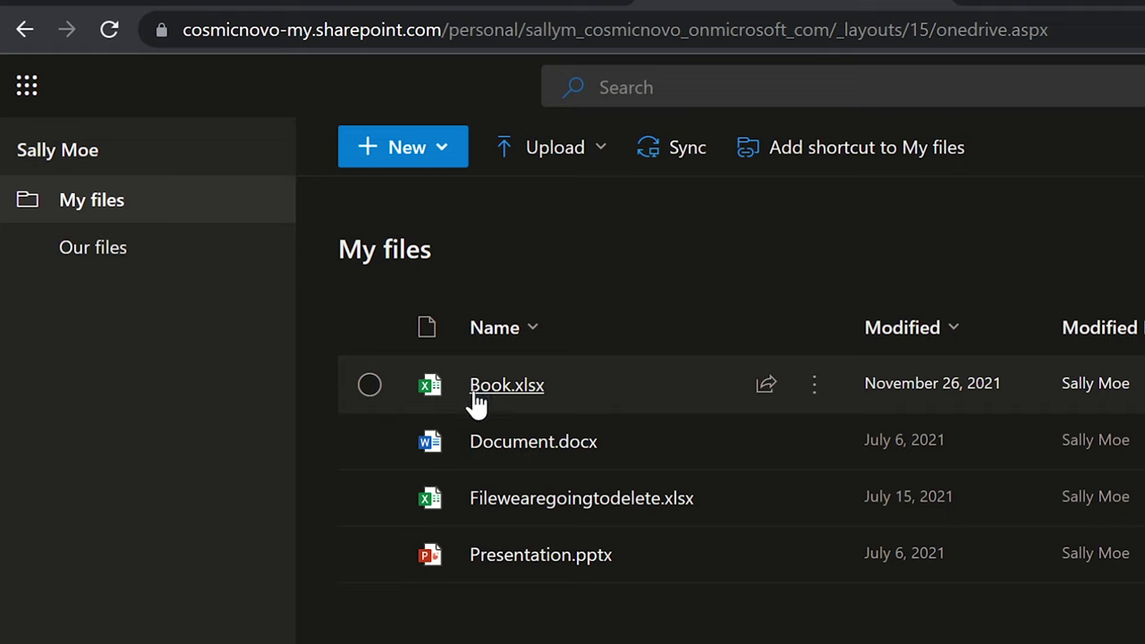
pyautogui.moveTo(514, 391)
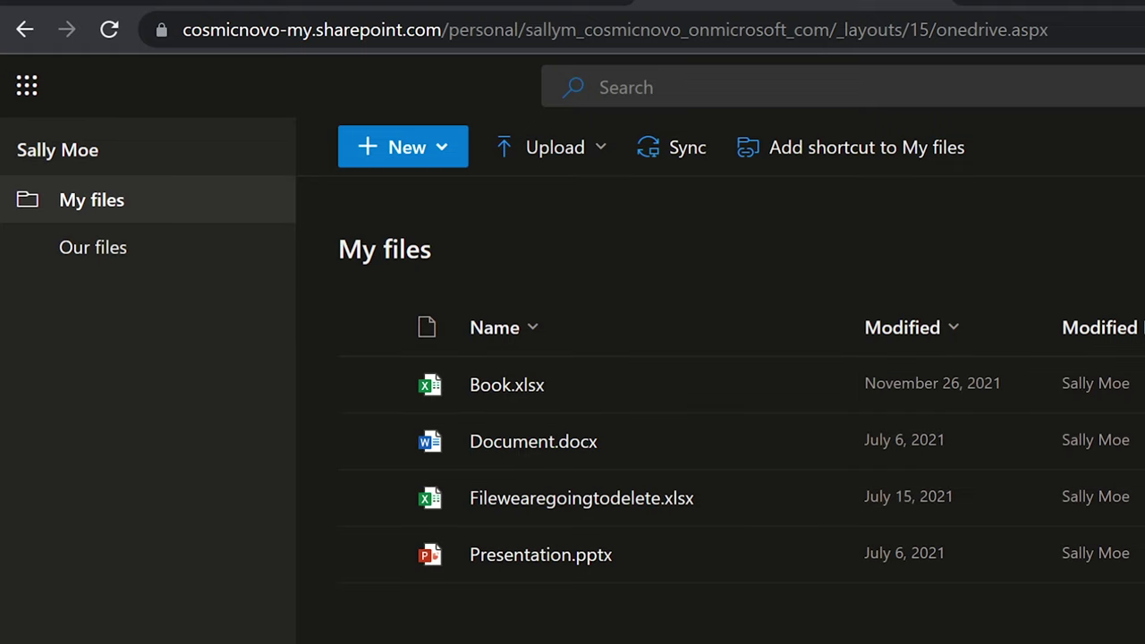
pyautogui.click(123, 253)
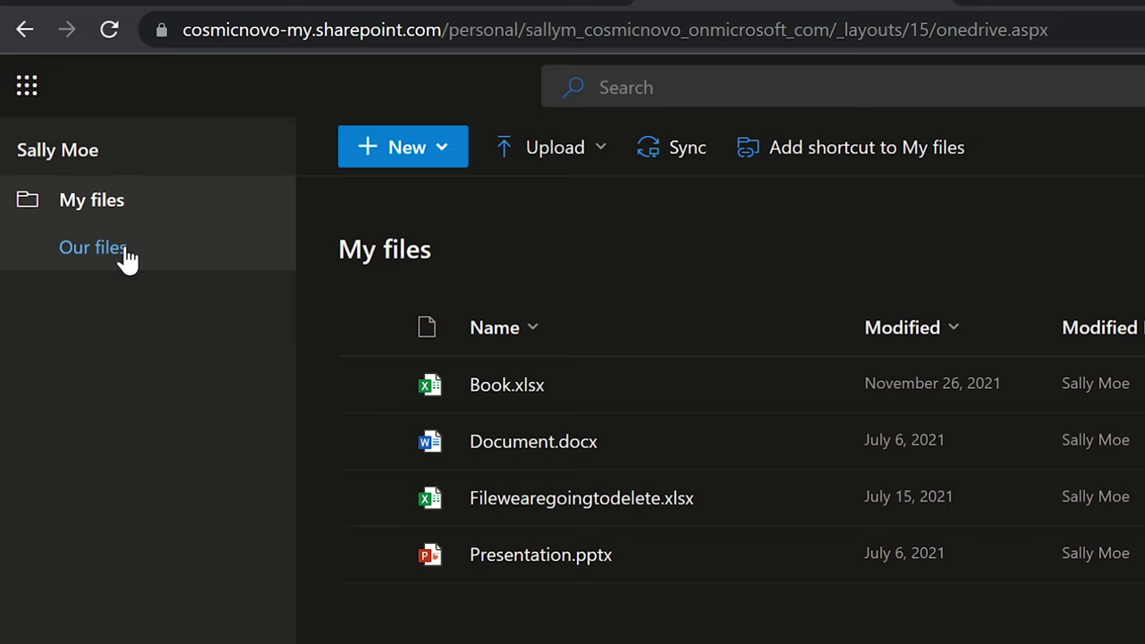
pyautogui.click(126, 207)
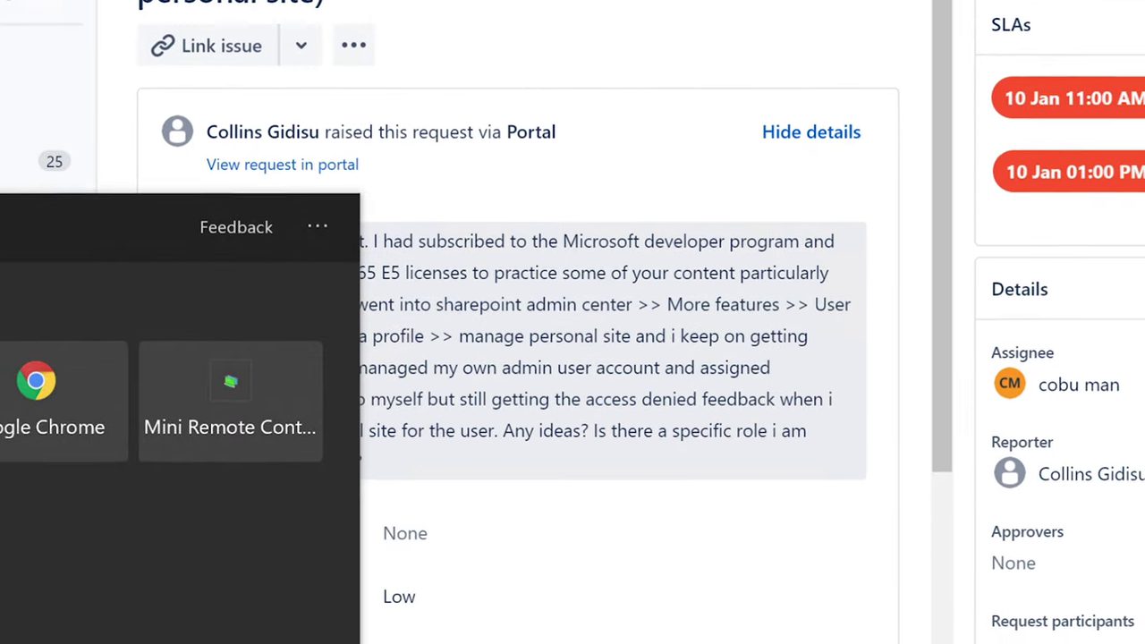
# - In ticket ISD-88, open the description for editing and highlight the parts about the access denied feedback and the assigned admin roles
pyautogui.click(460, 387)
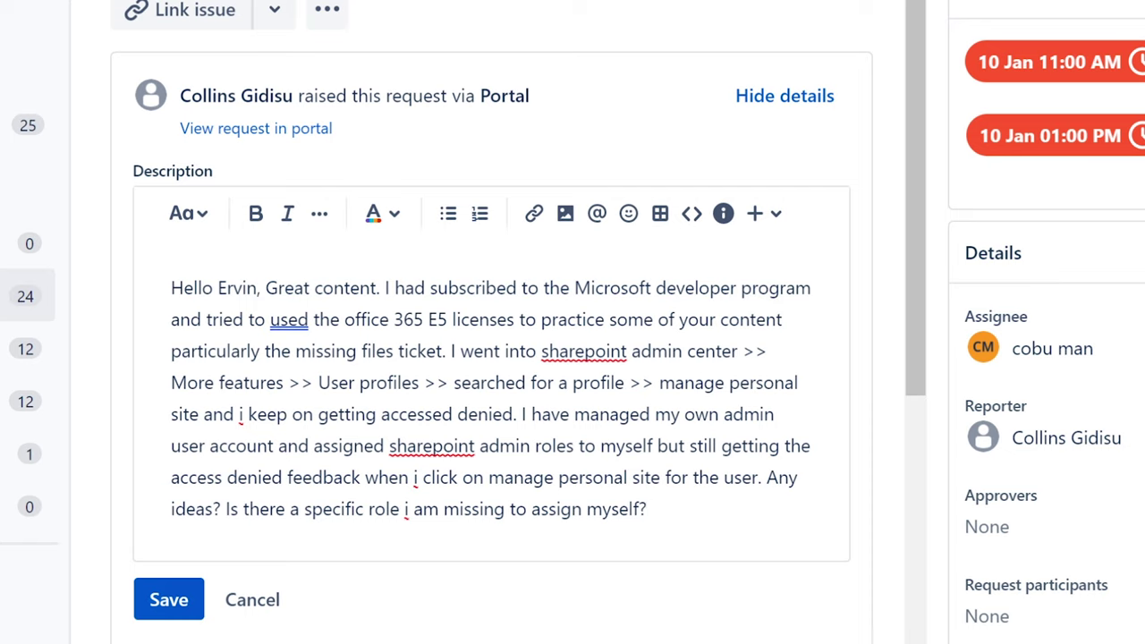
pyautogui.moveTo(171, 476); pyautogui.dragTo(778, 477)
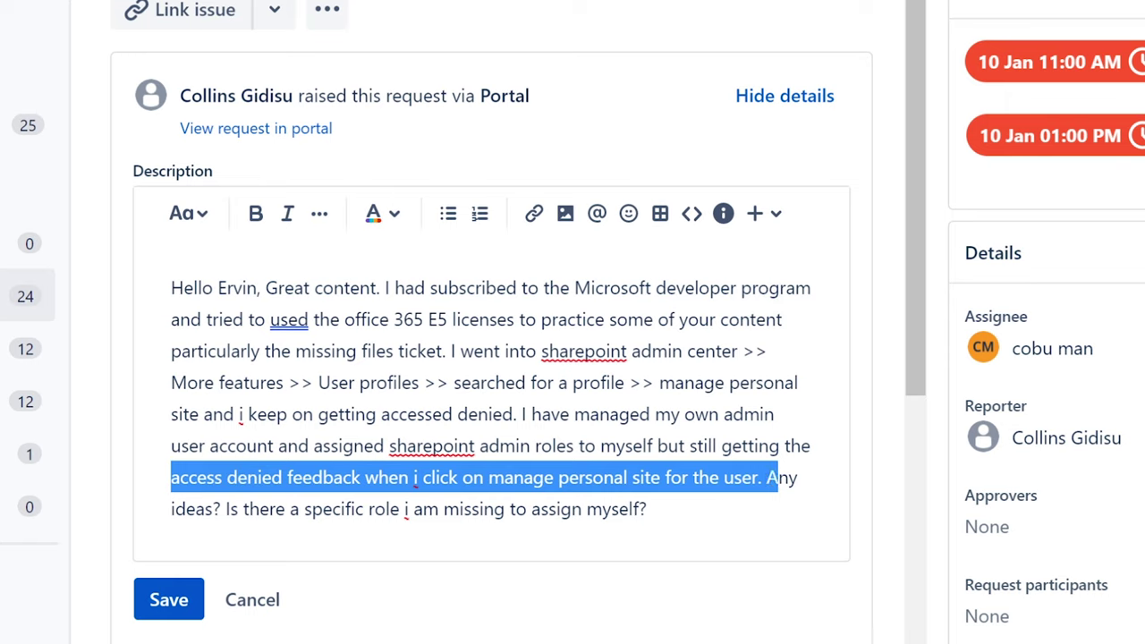
pyautogui.moveTo(778, 476); pyautogui.dragTo(751, 477)
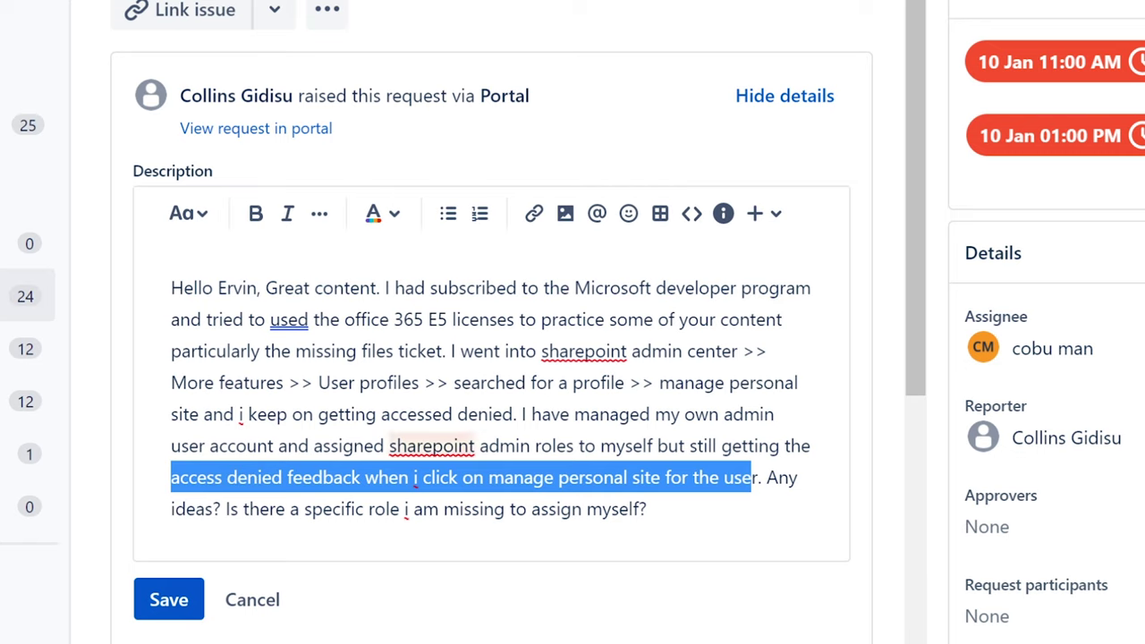
pyautogui.moveTo(477, 446); pyautogui.dragTo(791, 445)
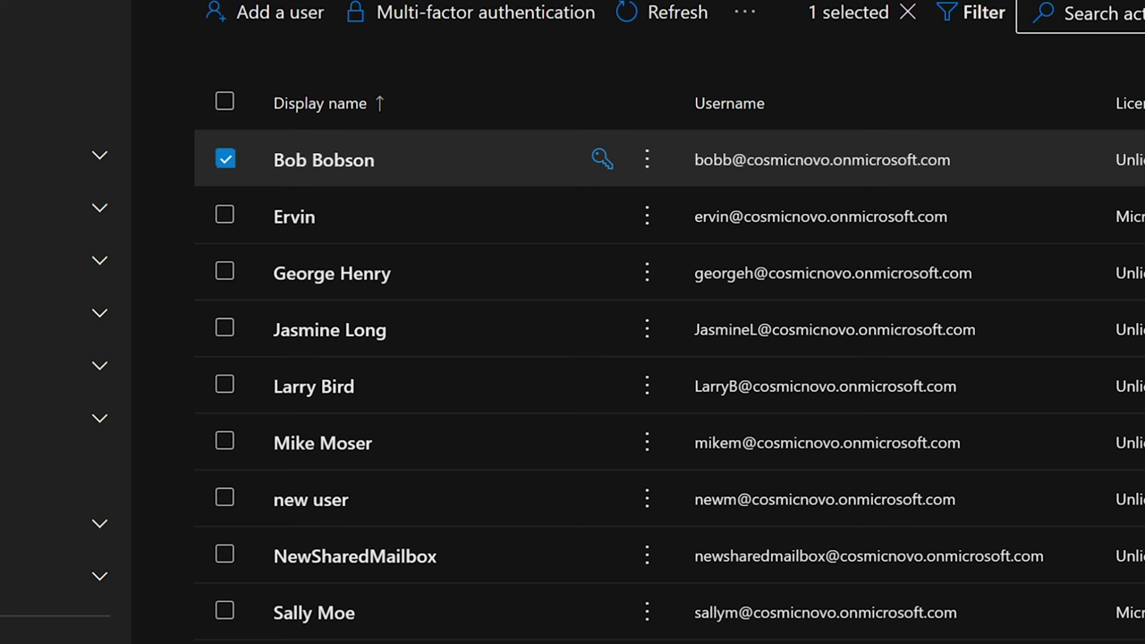
# - In the Microsoft 365 admin center, open the admin account's details and check its Licenses and apps
pyautogui.click(362, 220)
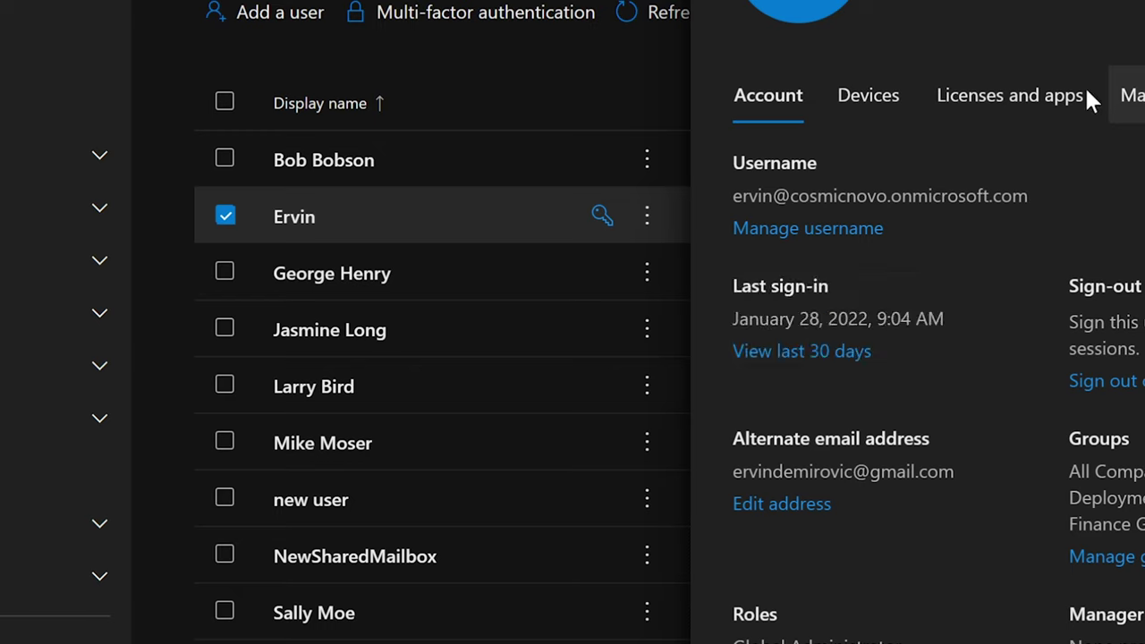
pyautogui.click(1003, 99)
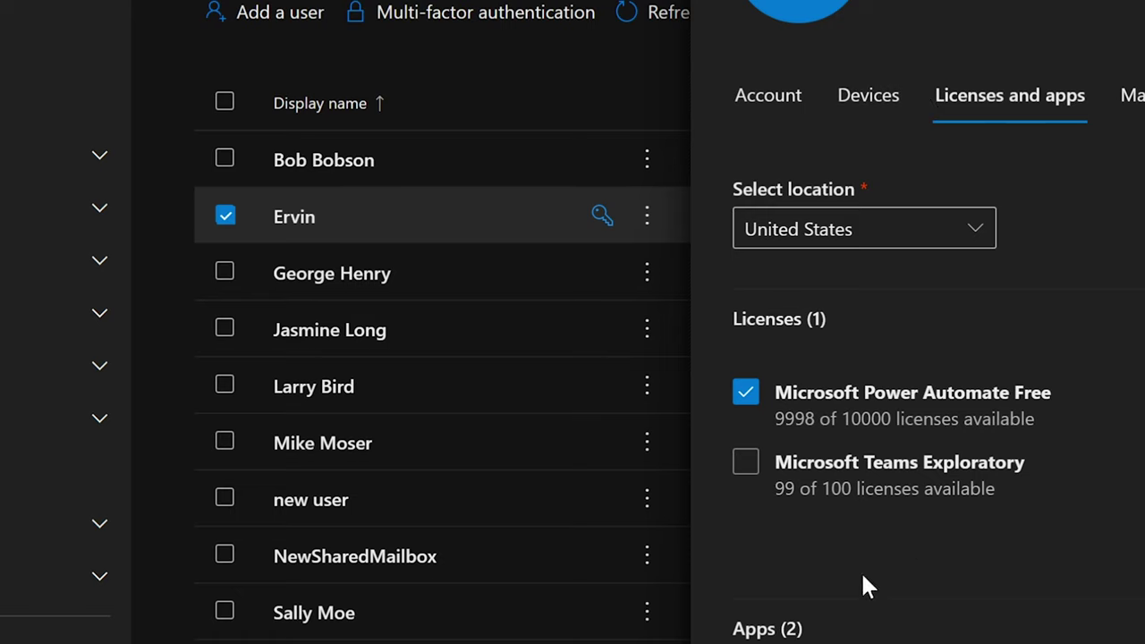
pyautogui.scroll(-1, 977, 595)
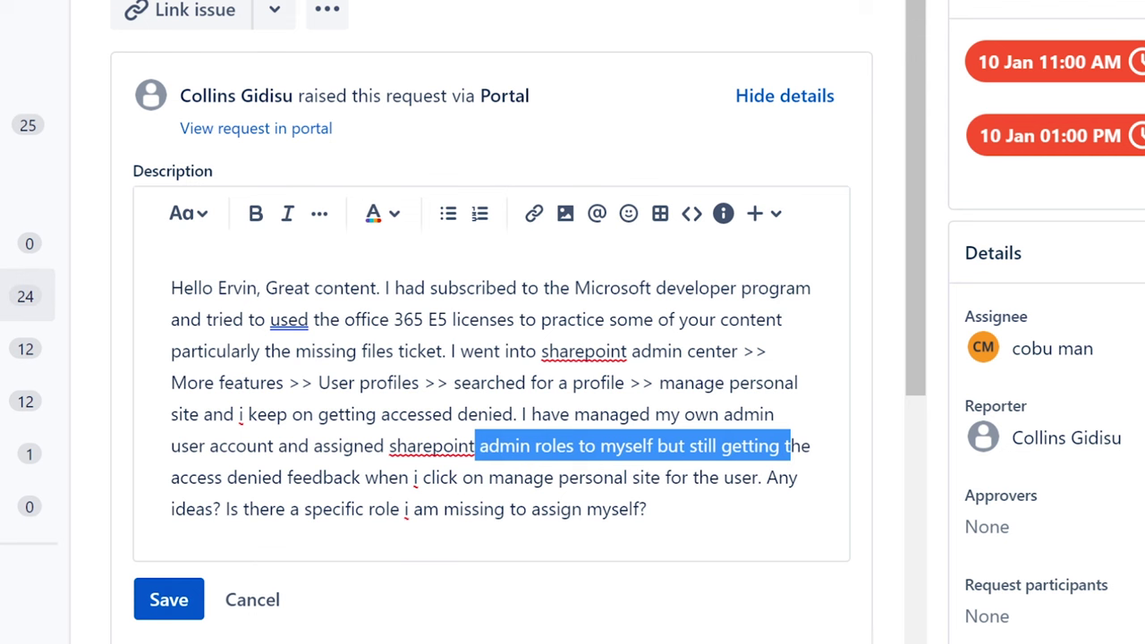
# - In the ISD-88 description, highlight the text from "manage personal site" through the closing question about a missing role
pyautogui.click(589, 413)
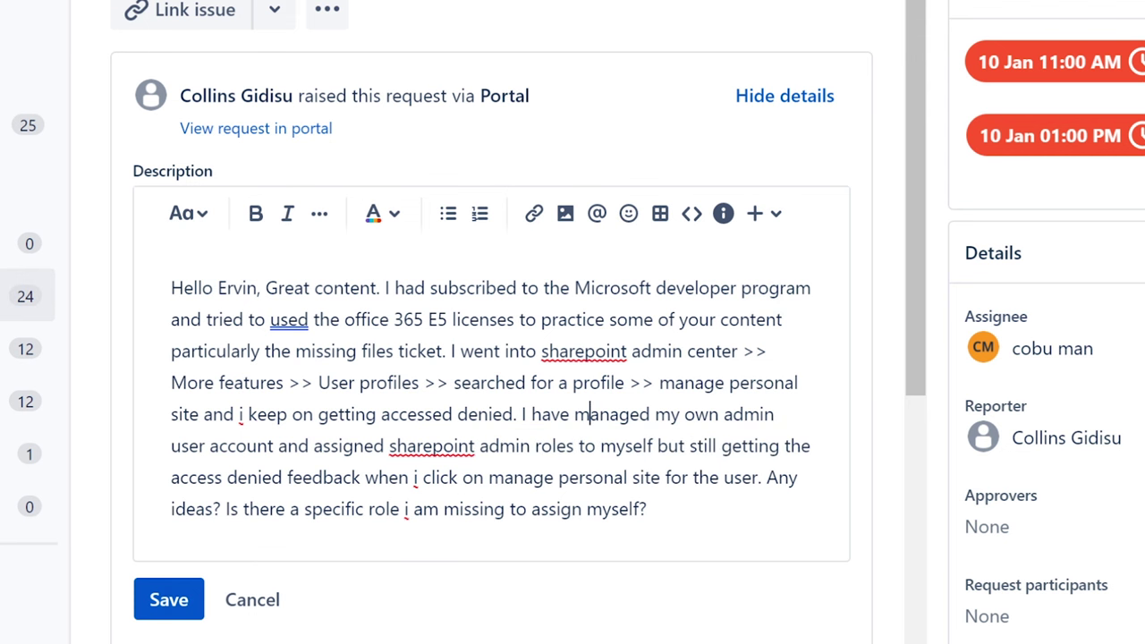
pyautogui.moveTo(659, 382); pyautogui.dragTo(762, 477)
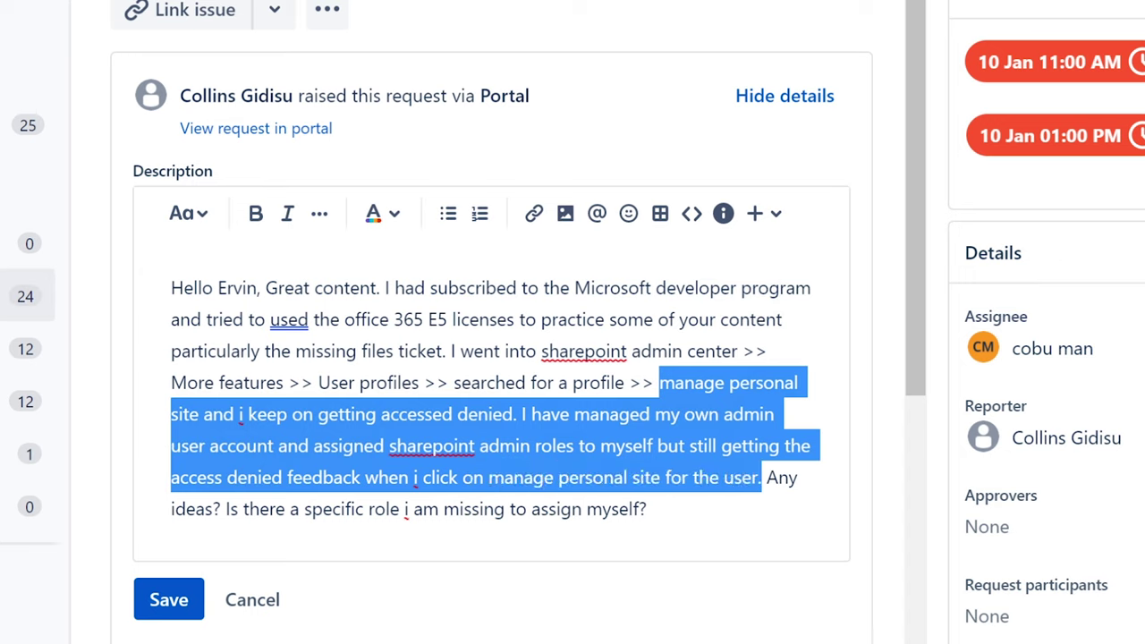
pyautogui.moveTo(761, 478); pyautogui.dragTo(649, 508)
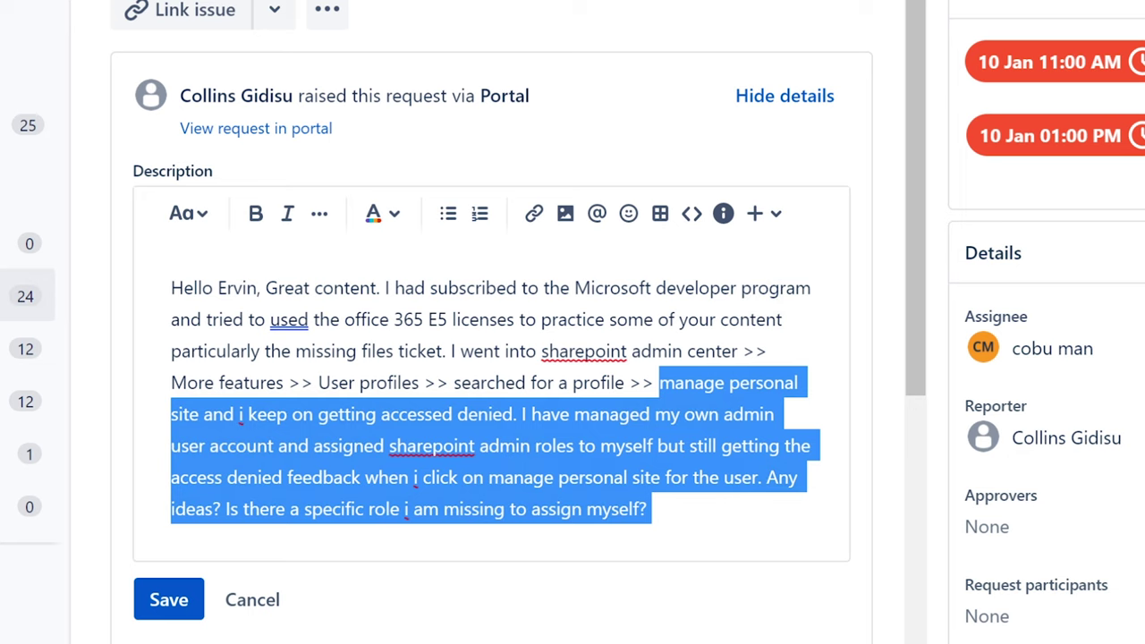
pyautogui.click(723, 413)
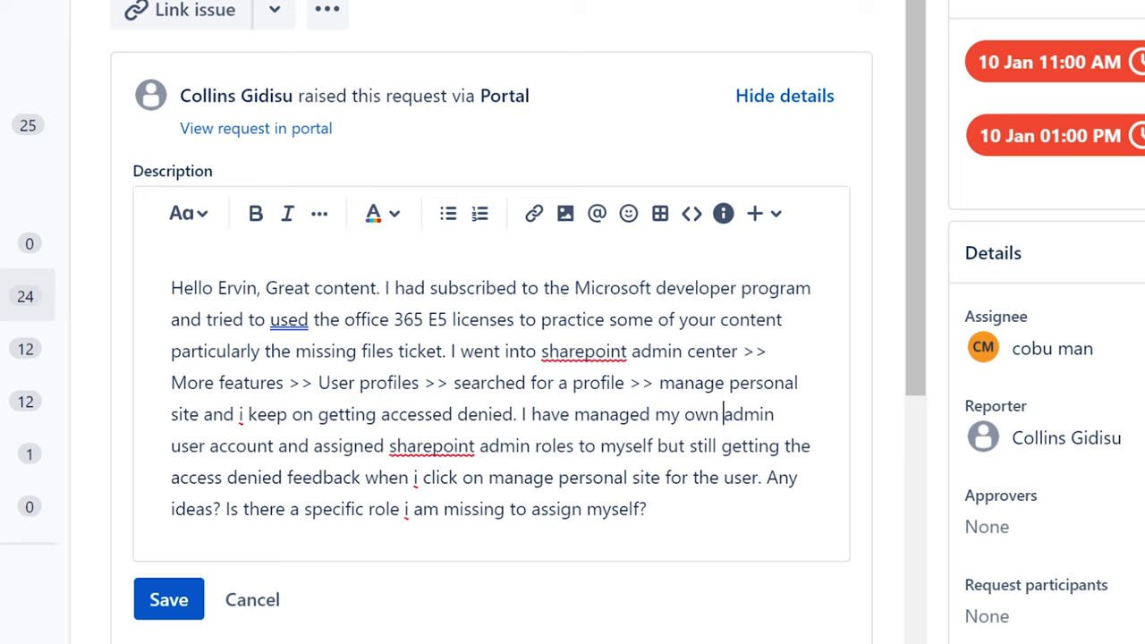
pyautogui.moveTo(651, 509); pyautogui.dragTo(487, 476)
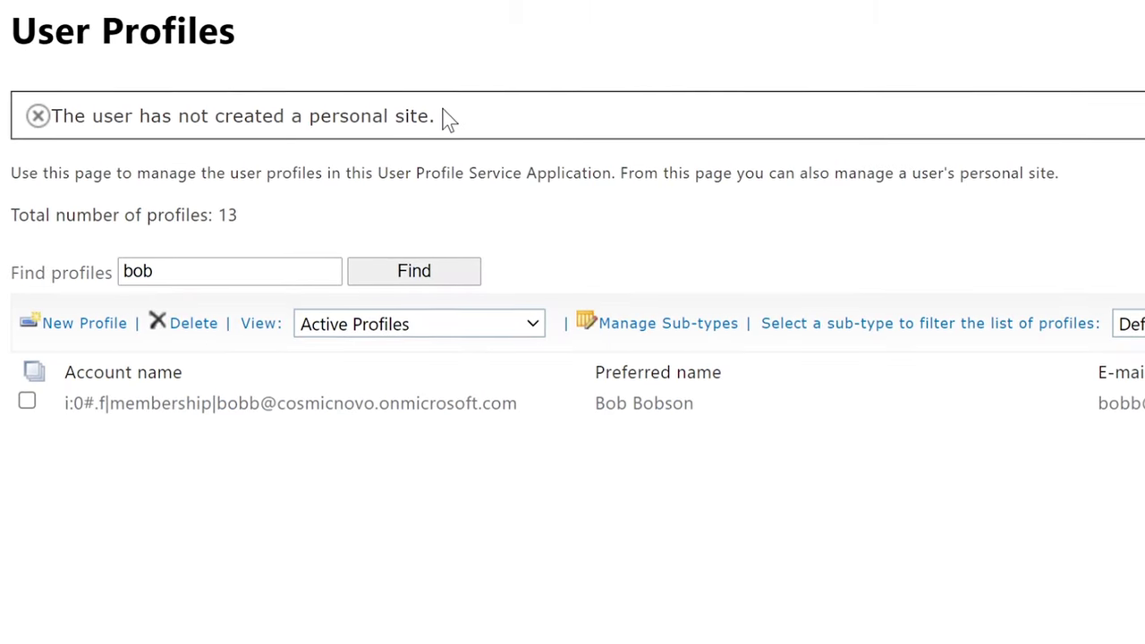
# - On the User Profiles page, highlight the missing personal site notice and the sentence explaining the page's use, then clear the highlighting
pyautogui.moveTo(438, 117); pyautogui.dragTo(52, 117)
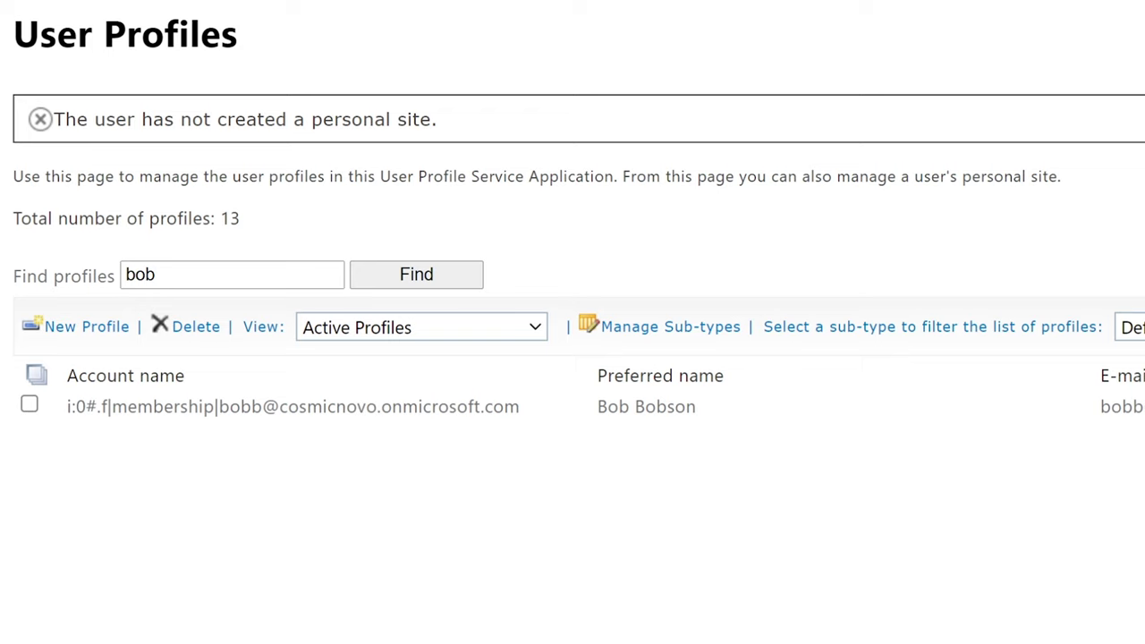
pyautogui.moveTo(9, 176); pyautogui.dragTo(1086, 192)
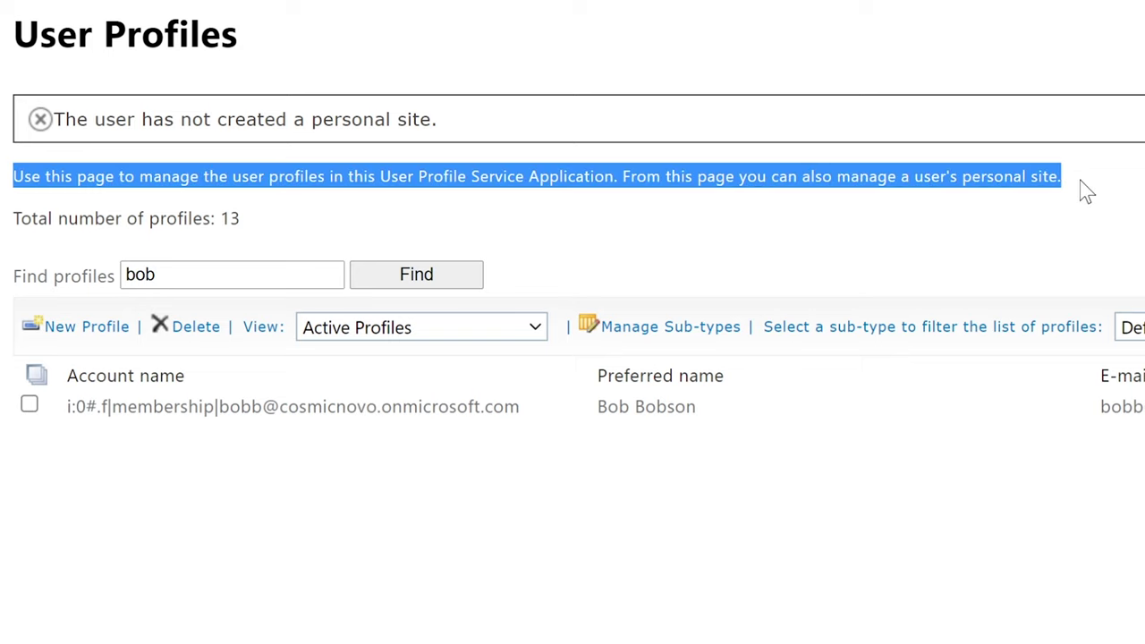
pyautogui.click(677, 132)
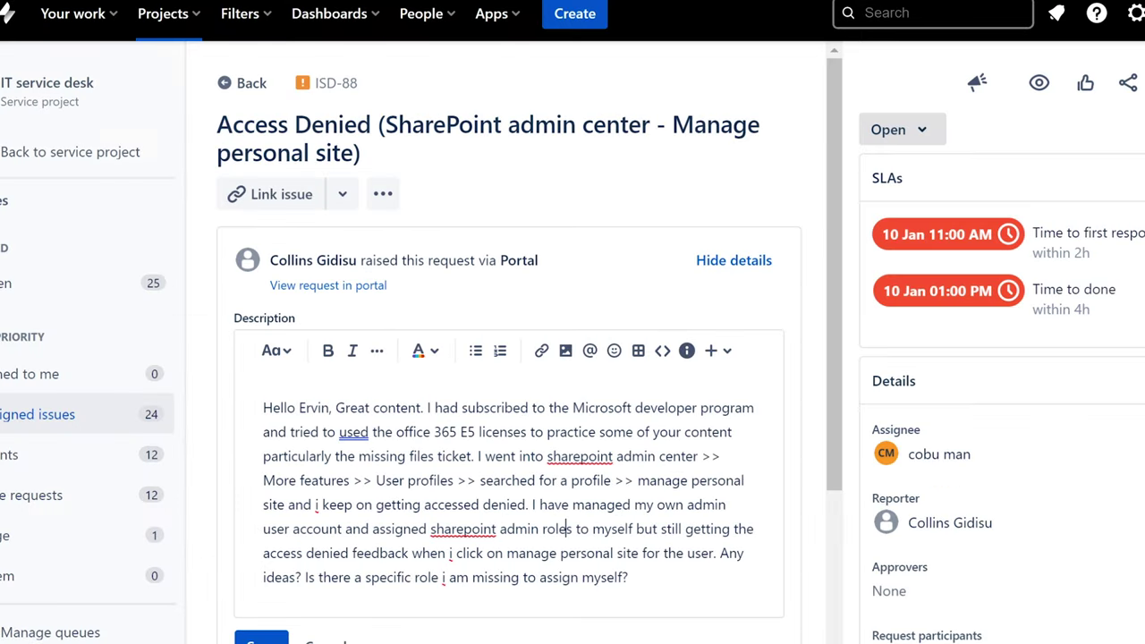
# - Return to ticket ISD-88 and cancel editing its description
pyautogui.moveTo(835, 403); pyautogui.dragTo(840, 615)
pyautogui.click(271, 533)
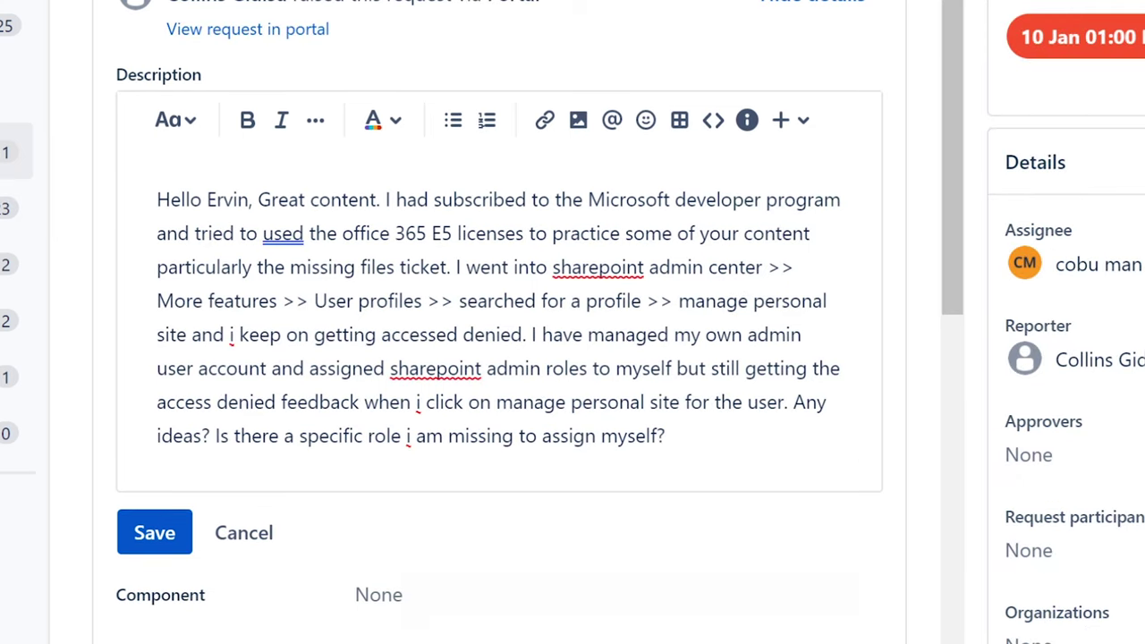
pyautogui.scroll(-2, 524, 639)
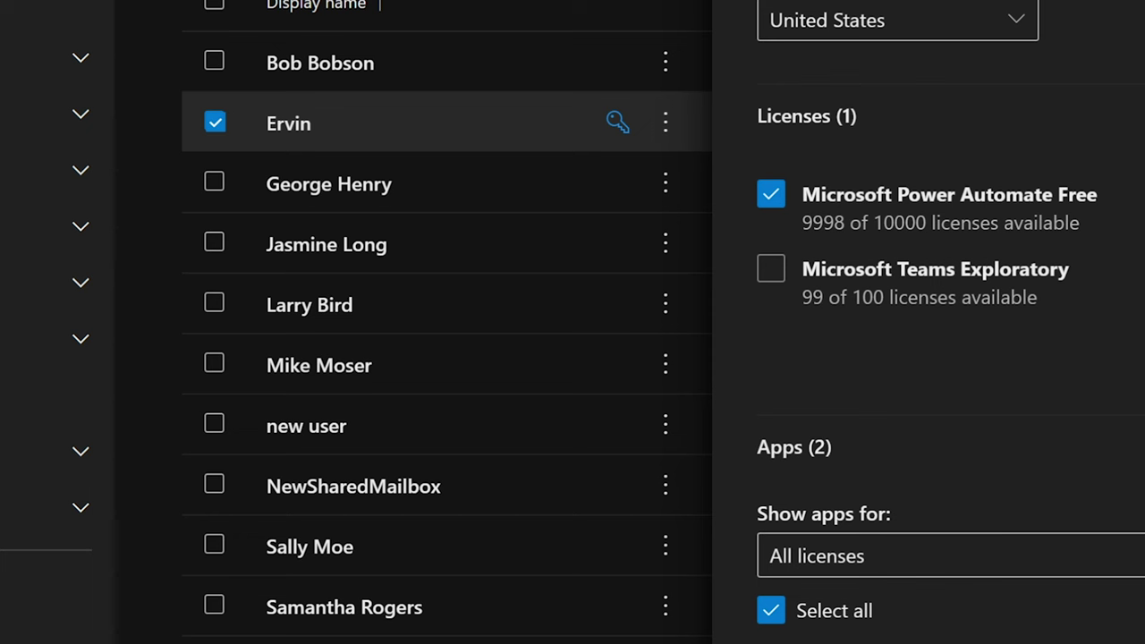
# - Search the admin center help for "access denided", choose Access denied to SharePoint, and review its diagnostics
pyautogui.press('Escape')
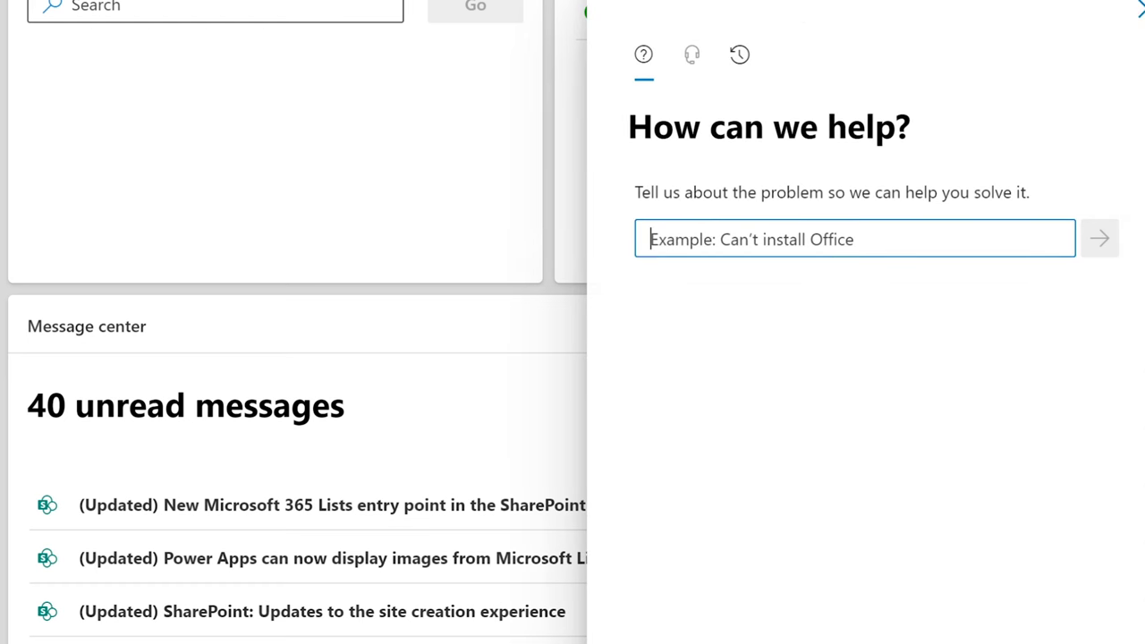
pyautogui.write('access')
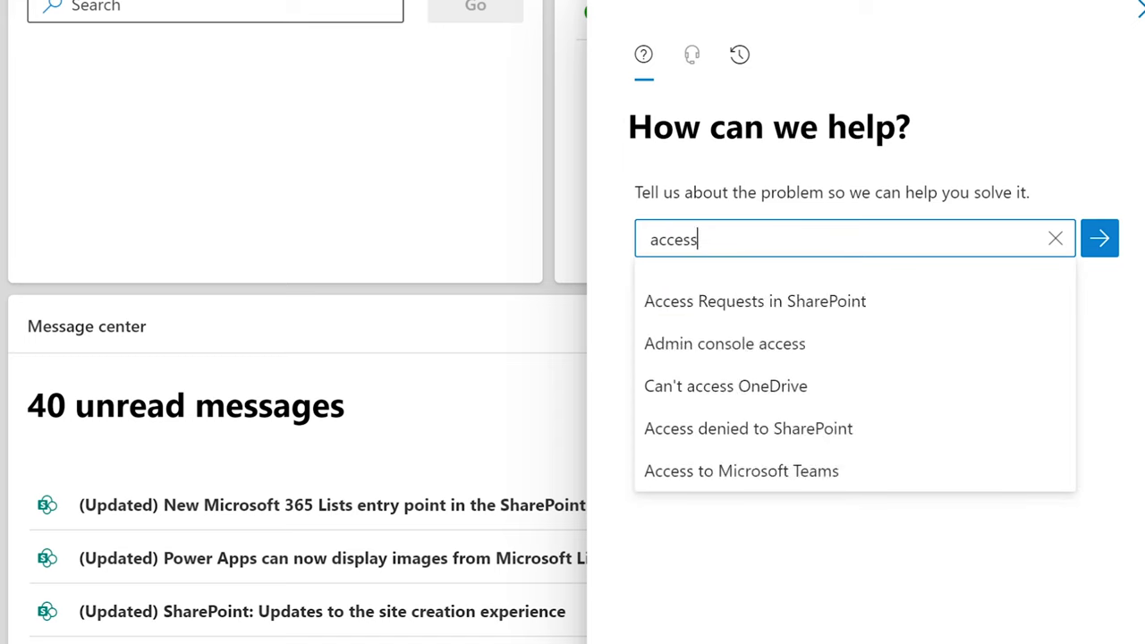
pyautogui.write(' denied')
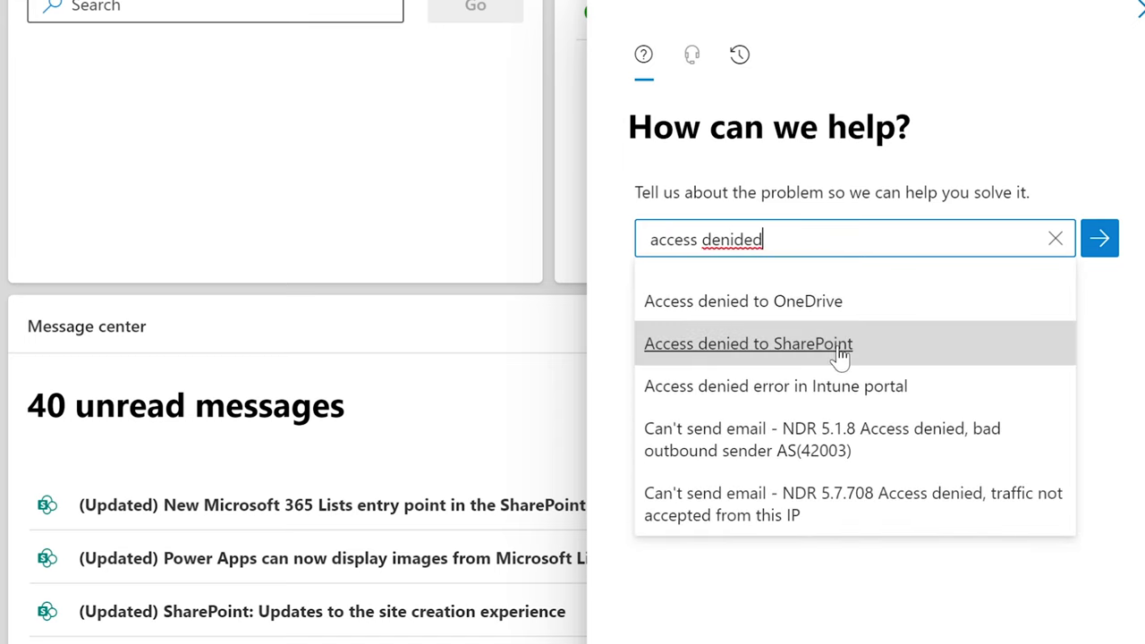
pyautogui.click(837, 355)
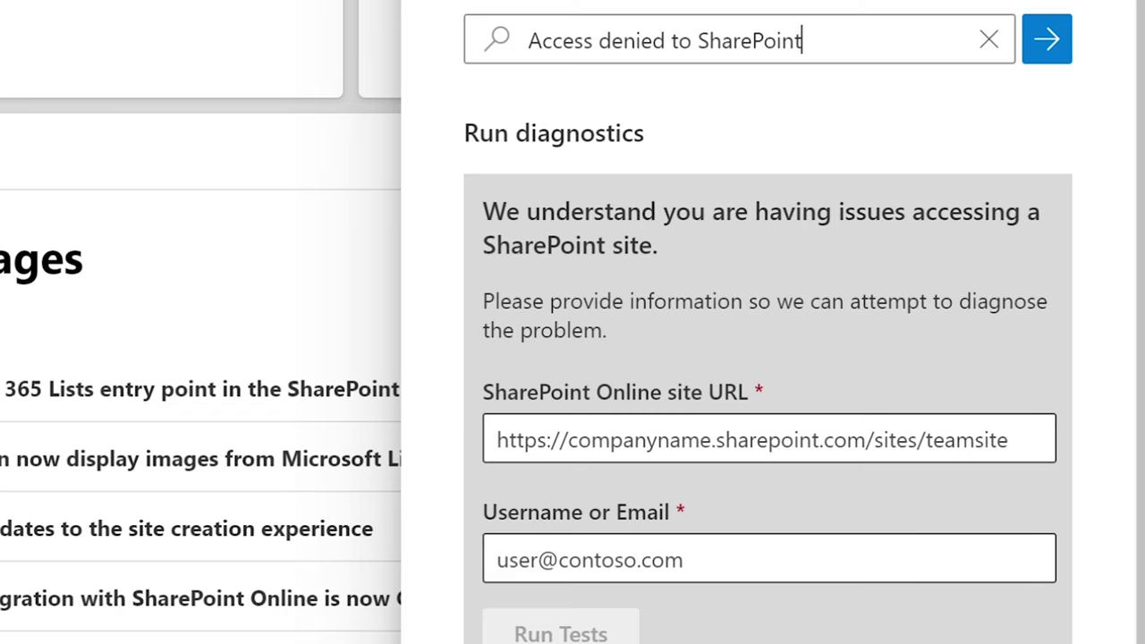
pyautogui.scroll(-4, 767, 322)
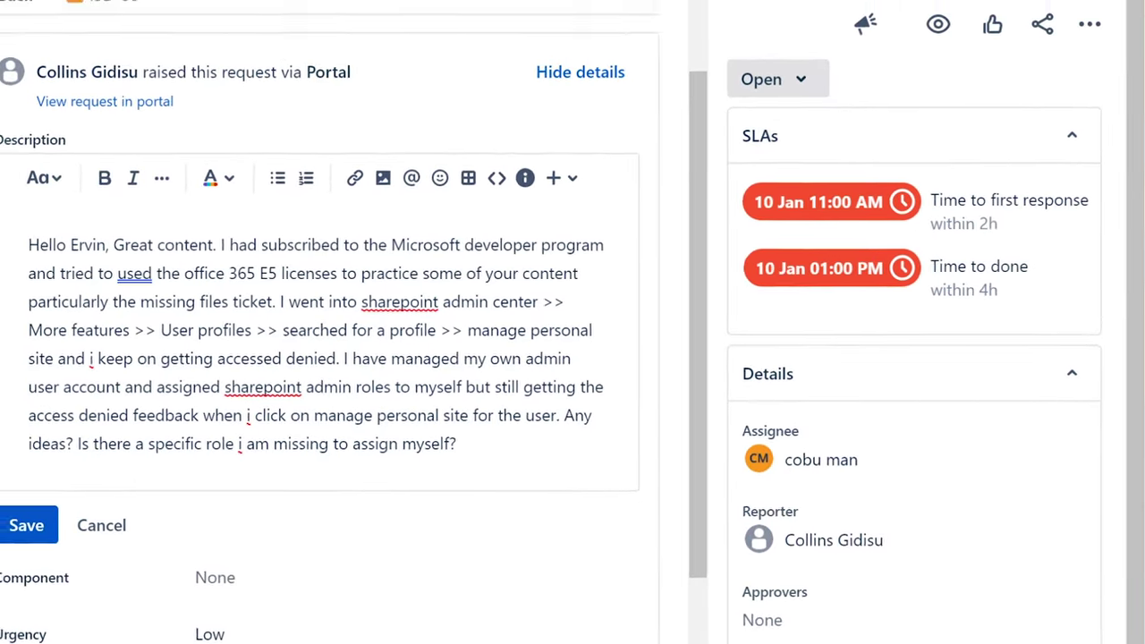
# - Start a reply to the customer on ISD-88 with a hello, introducing yourself by first name as being with Pc support
pyautogui.moveTo(729, 382); pyautogui.dragTo(733, 590)
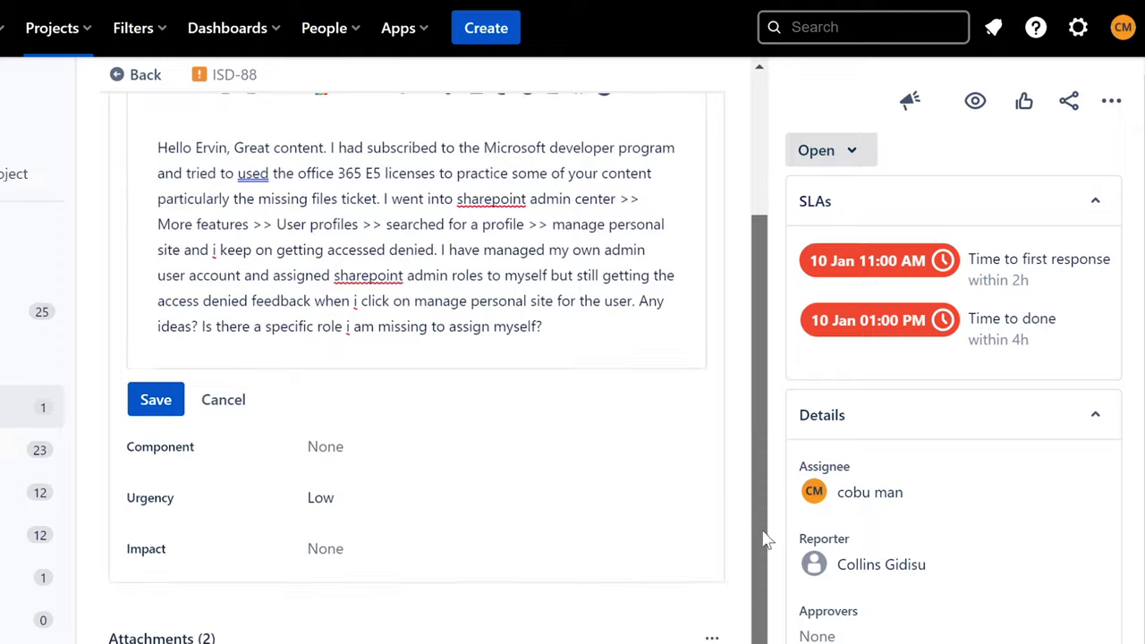
pyautogui.scroll(-3, 415, 375)
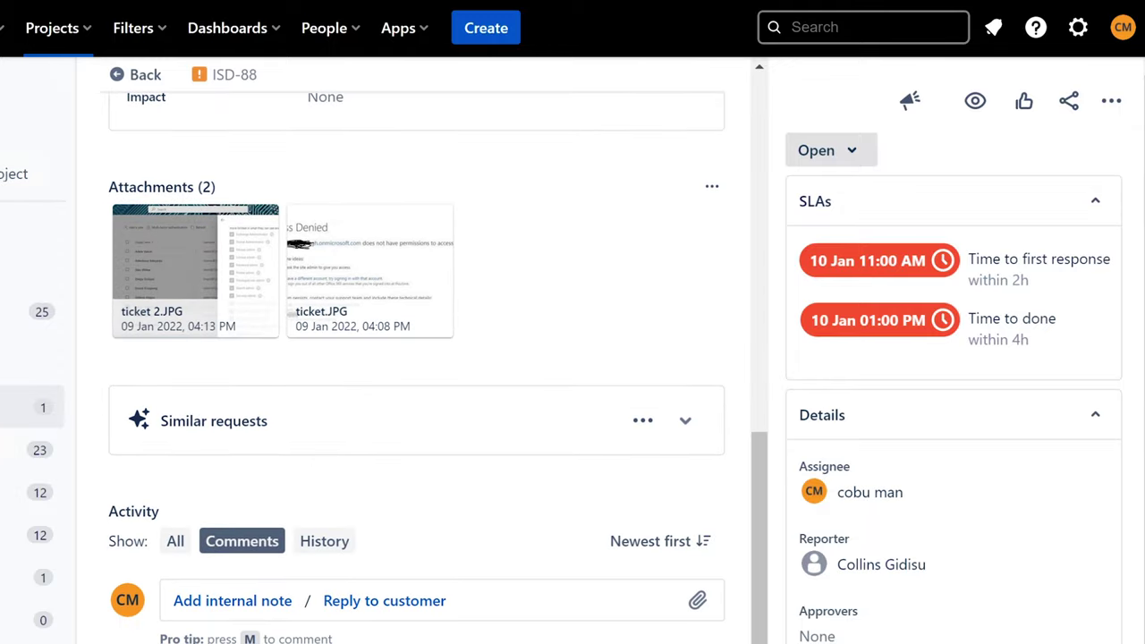
pyautogui.click(362, 602)
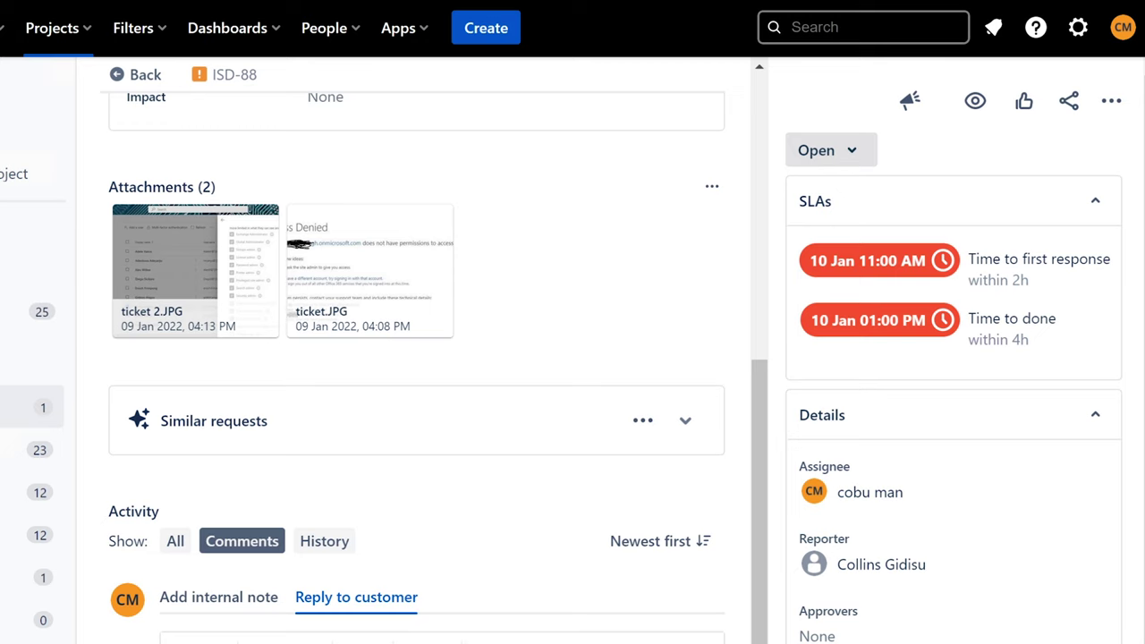
pyautogui.write('Please')
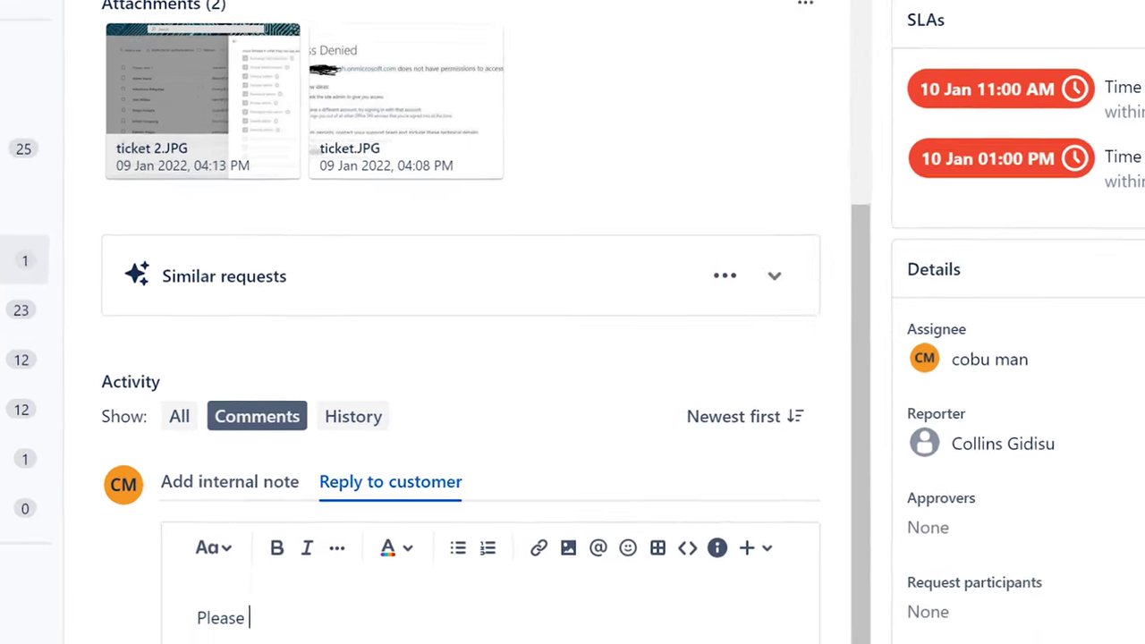
pyautogui.press('BackSpace')
pyautogui.press('BackSpace')
pyautogui.press('BackSpace')
pyautogui.press('BackSpace')
pyautogui.press('BackSpace')
pyautogui.press('BackSpace')
pyautogui.write('Hello, this')
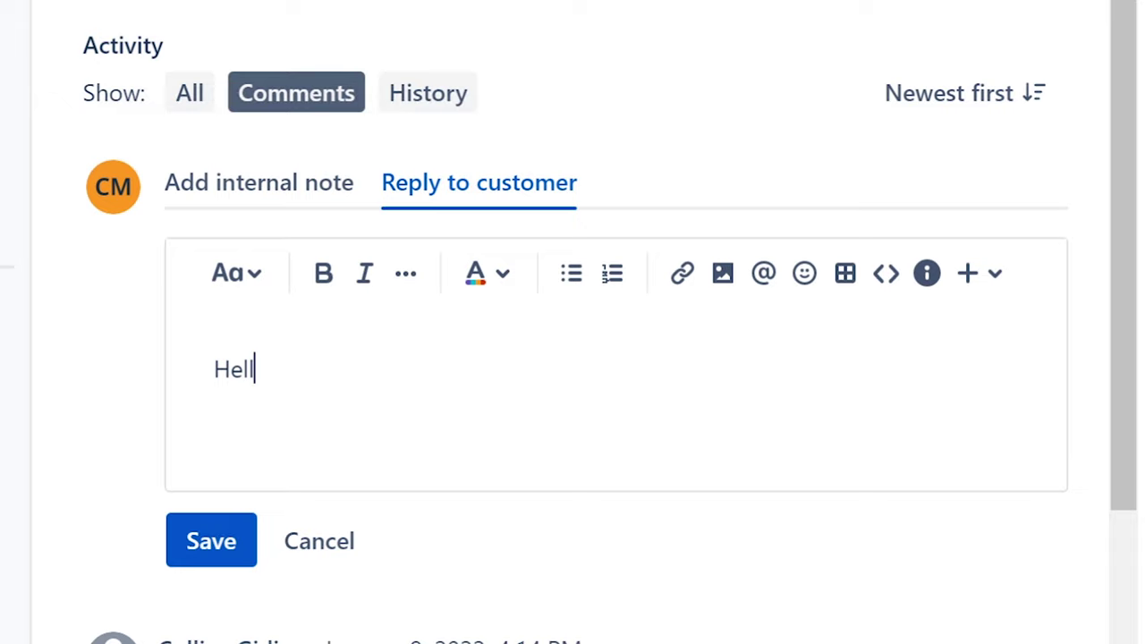
pyautogui.write('ERvin')
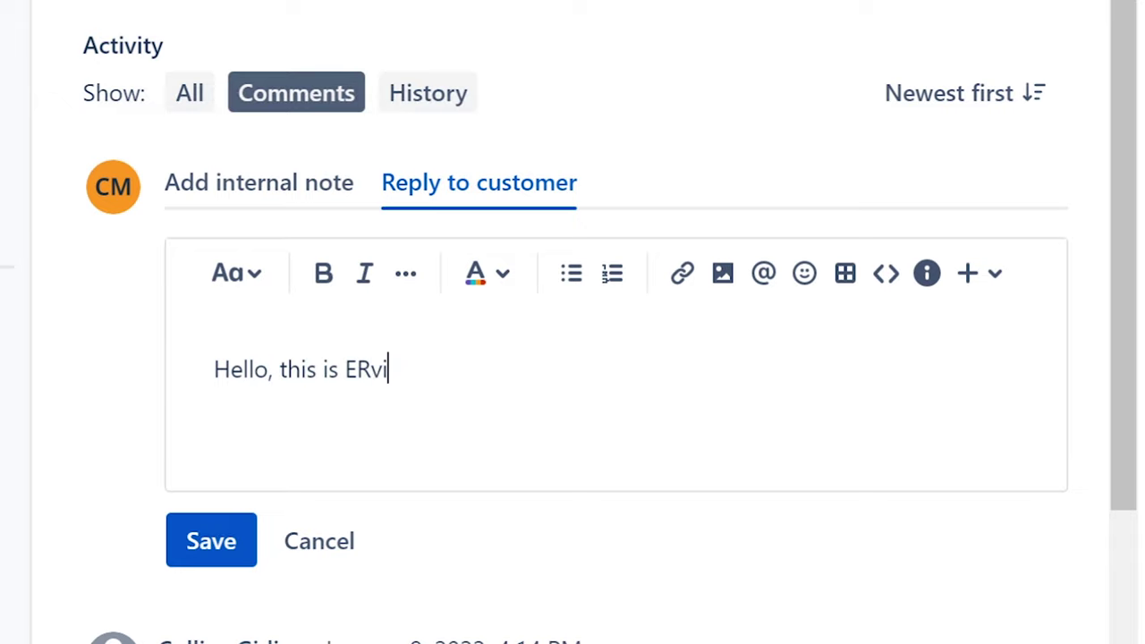
pyautogui.press('BackSpace')
pyautogui.press('BackSpace')
pyautogui.press('BackSpace')
pyautogui.press('BackSpace')
pyautogui.write('rvin wi')
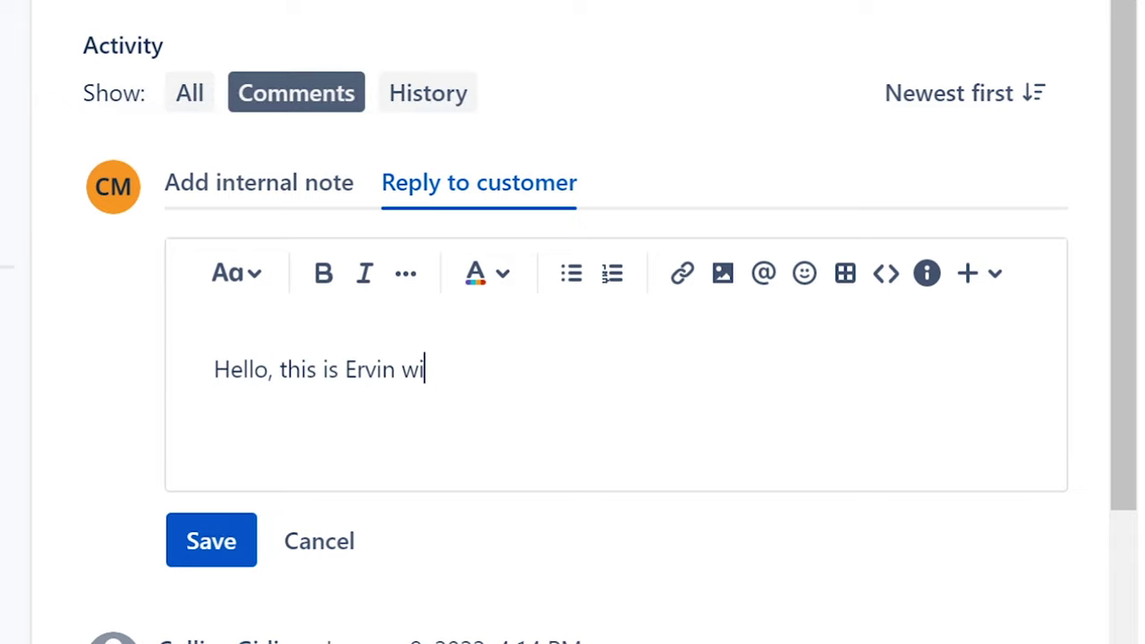
pyautogui.write('th Pc support')
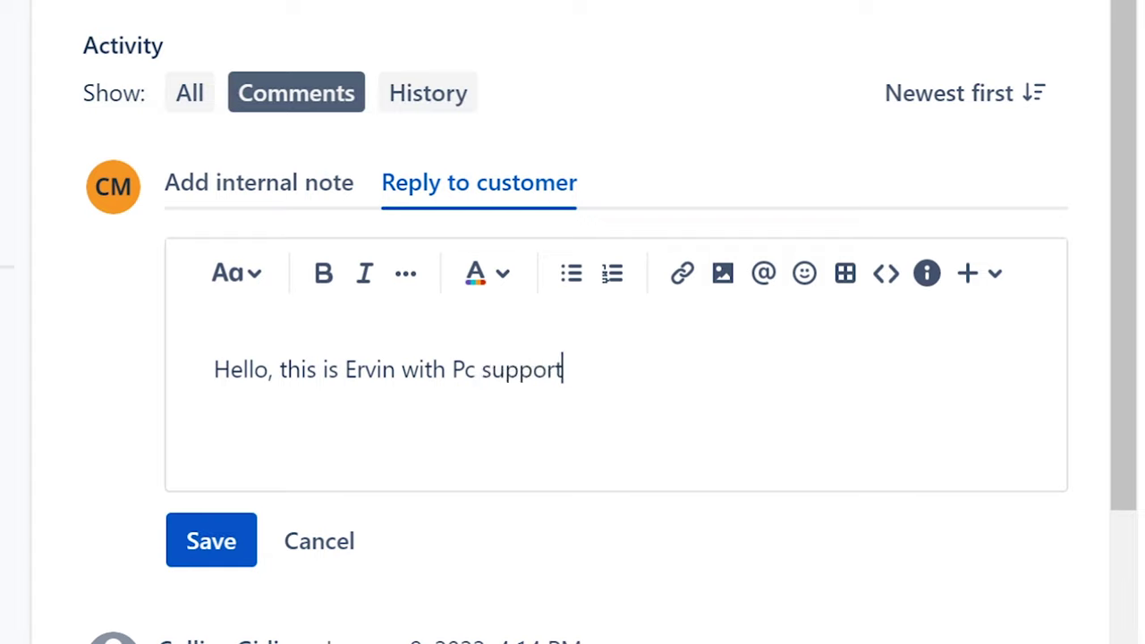
# - Add "Please check to make sure your licenses in office 365 are active. It does", correcting the misspelled "licences"
pyautogui.write('. Please che')
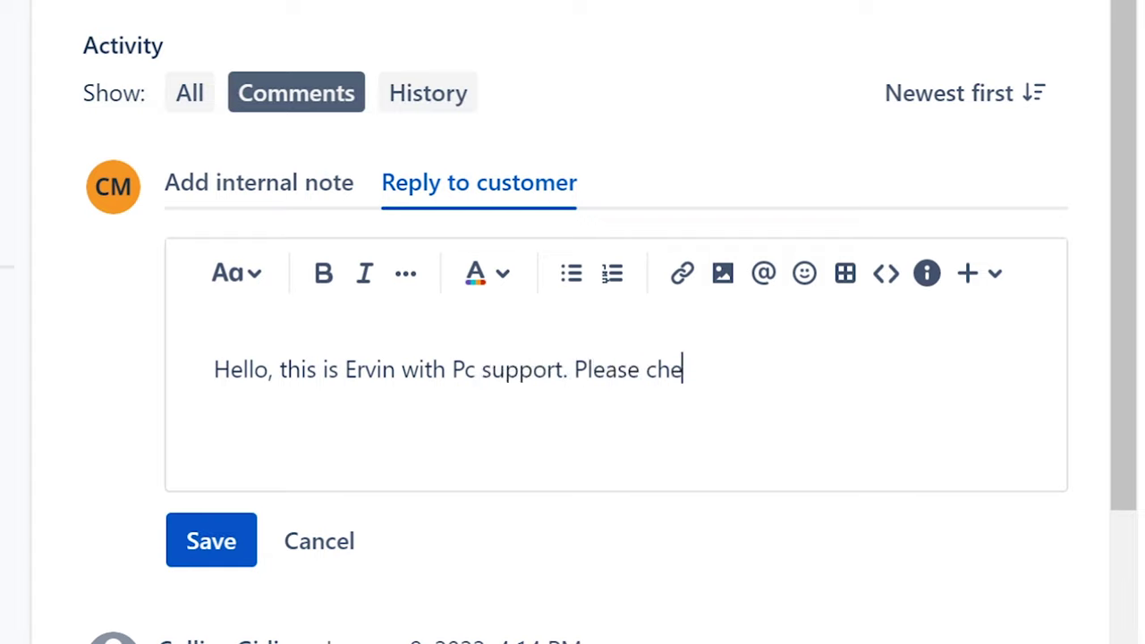
pyautogui.write('ck to make sure ')
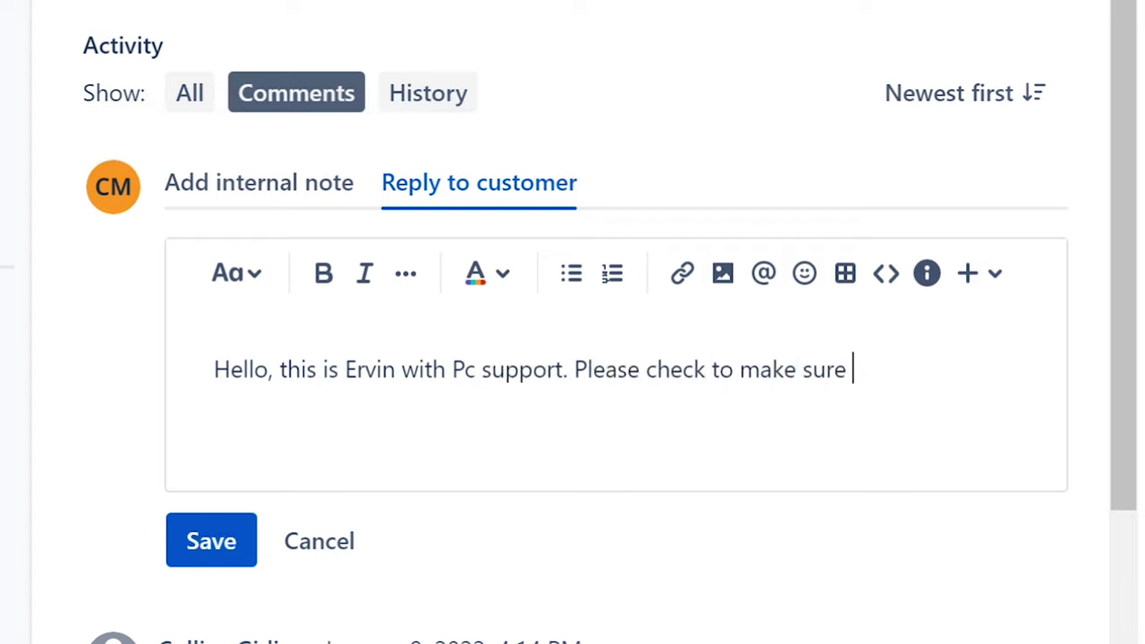
pyautogui.write('your lice')
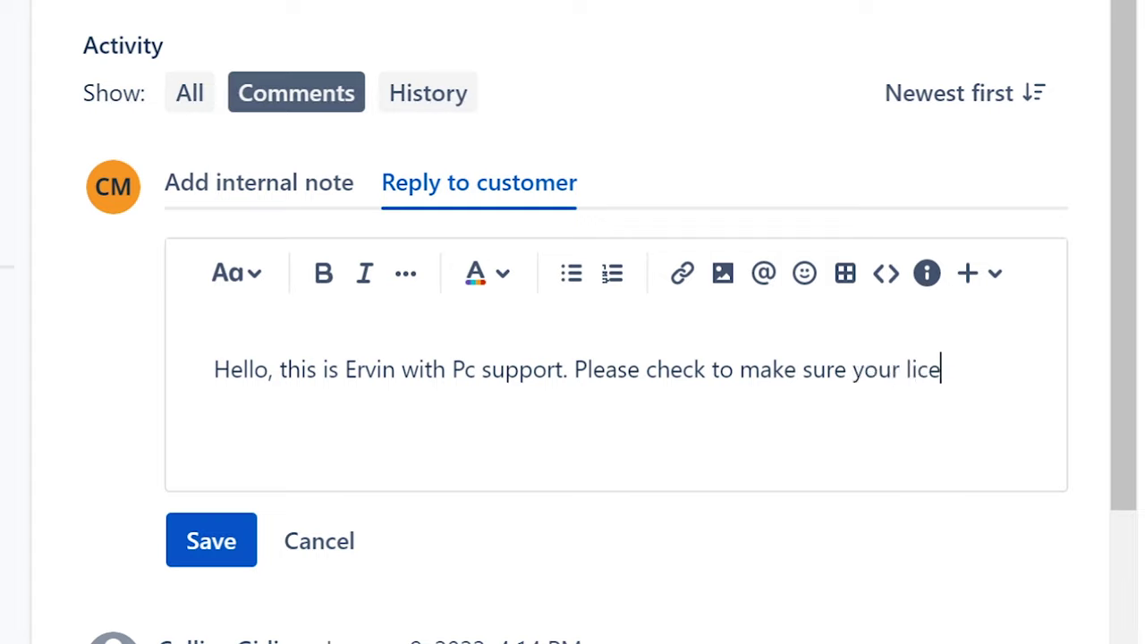
pyautogui.write('nces in office')
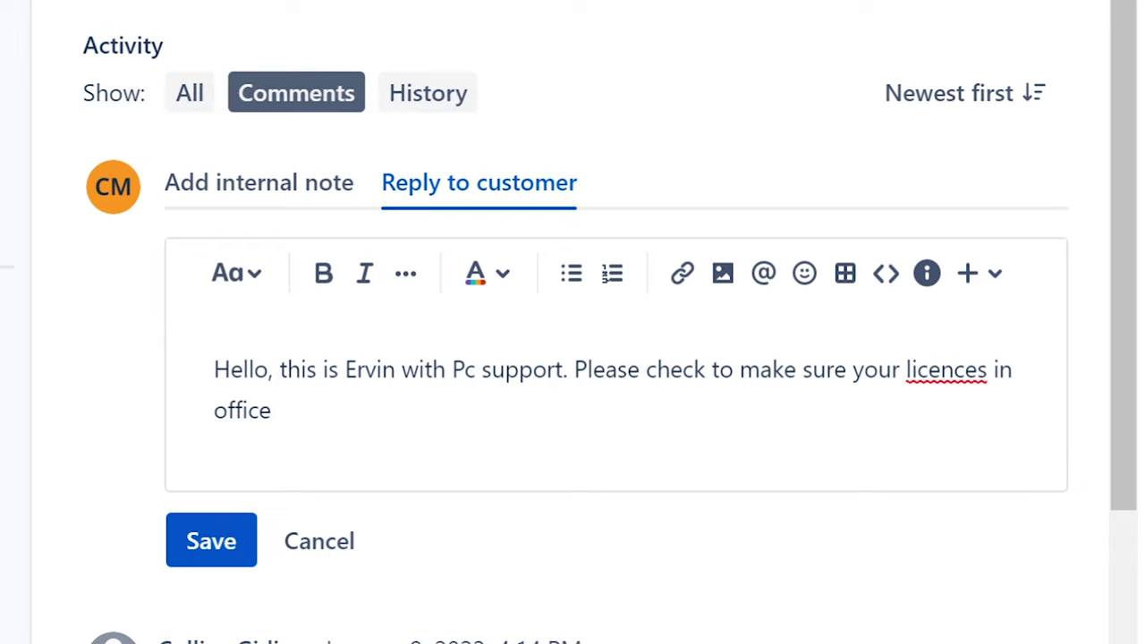
pyautogui.click(928, 369)
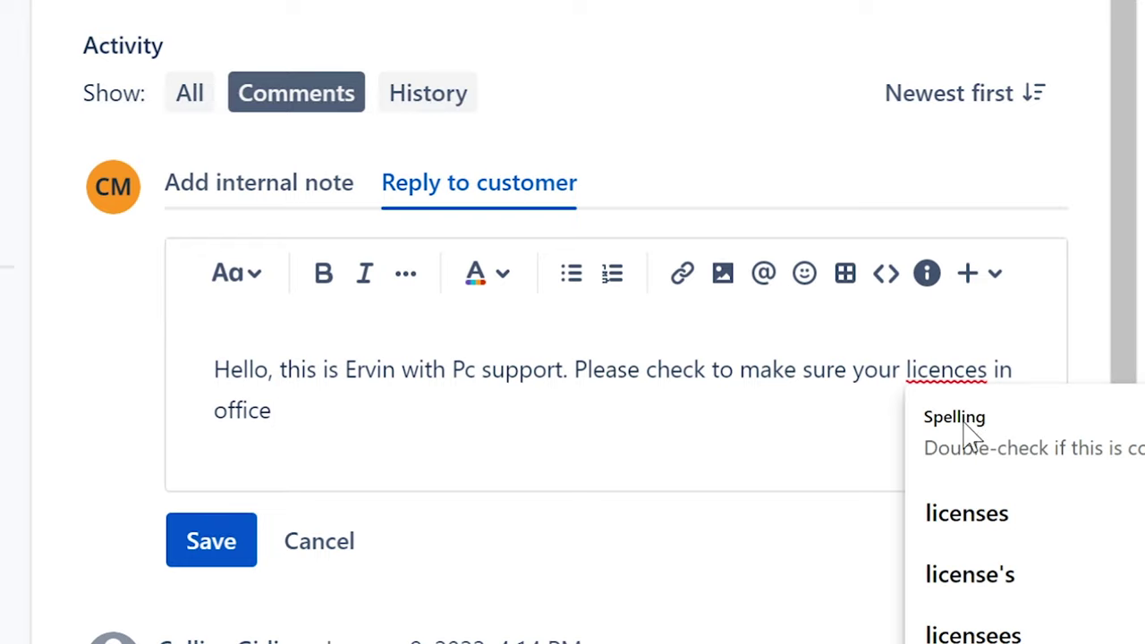
pyautogui.click(981, 521)
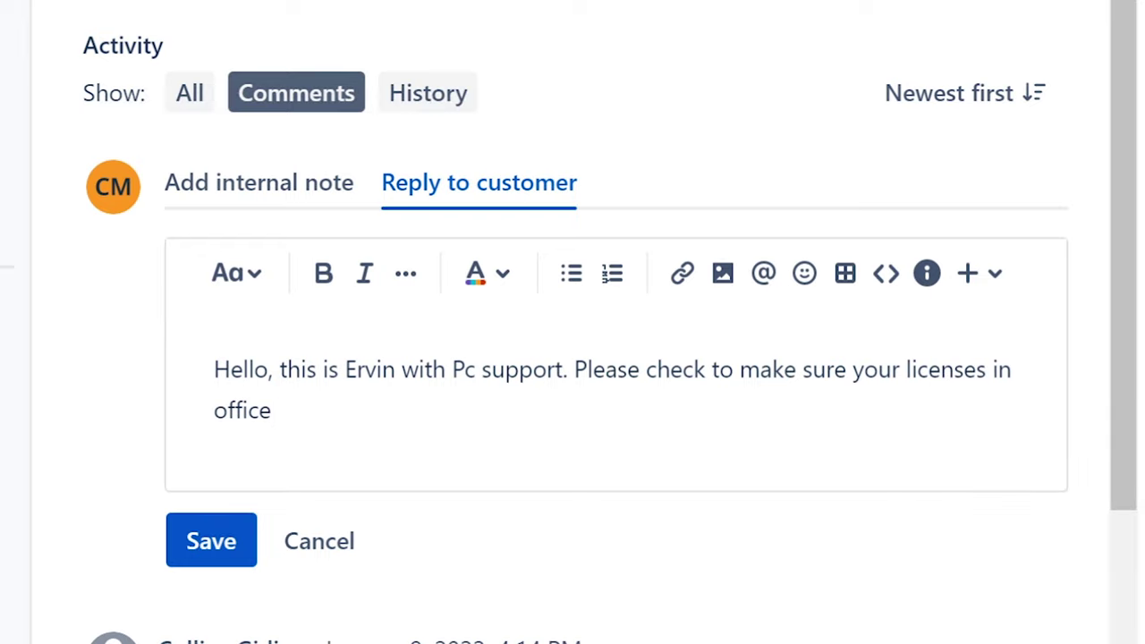
pyautogui.write('365 are active')
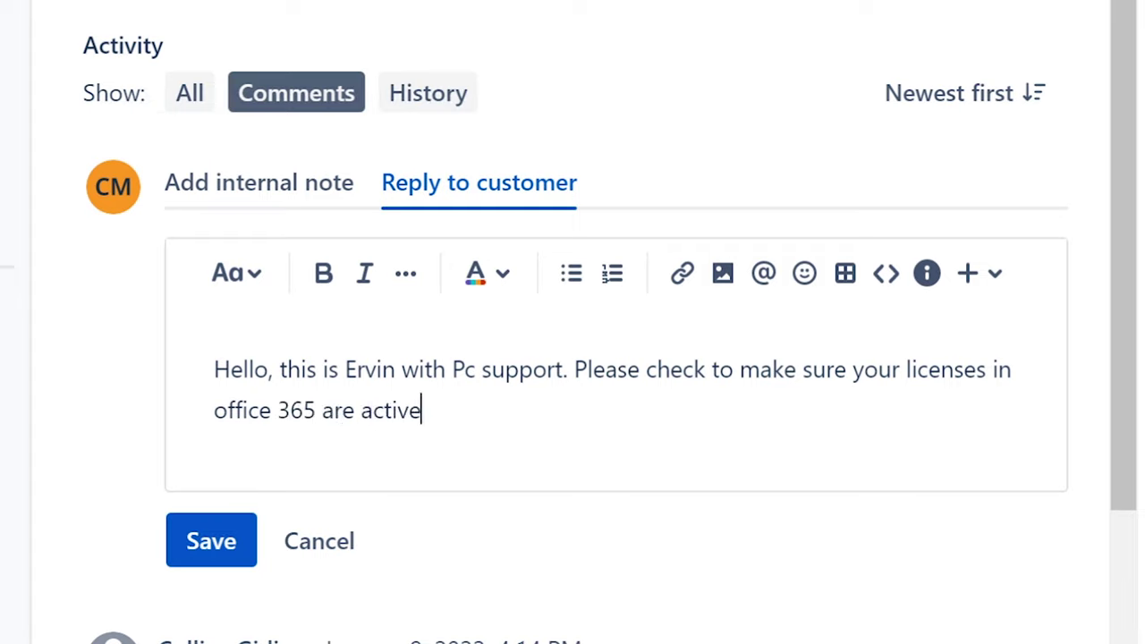
pyautogui.write('. It does')
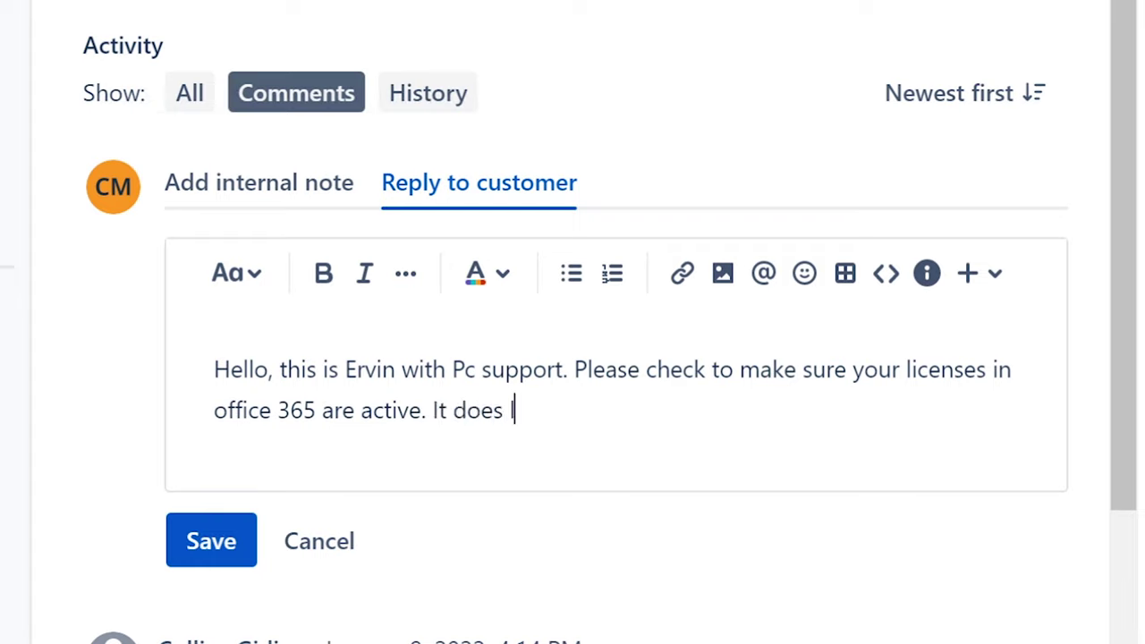
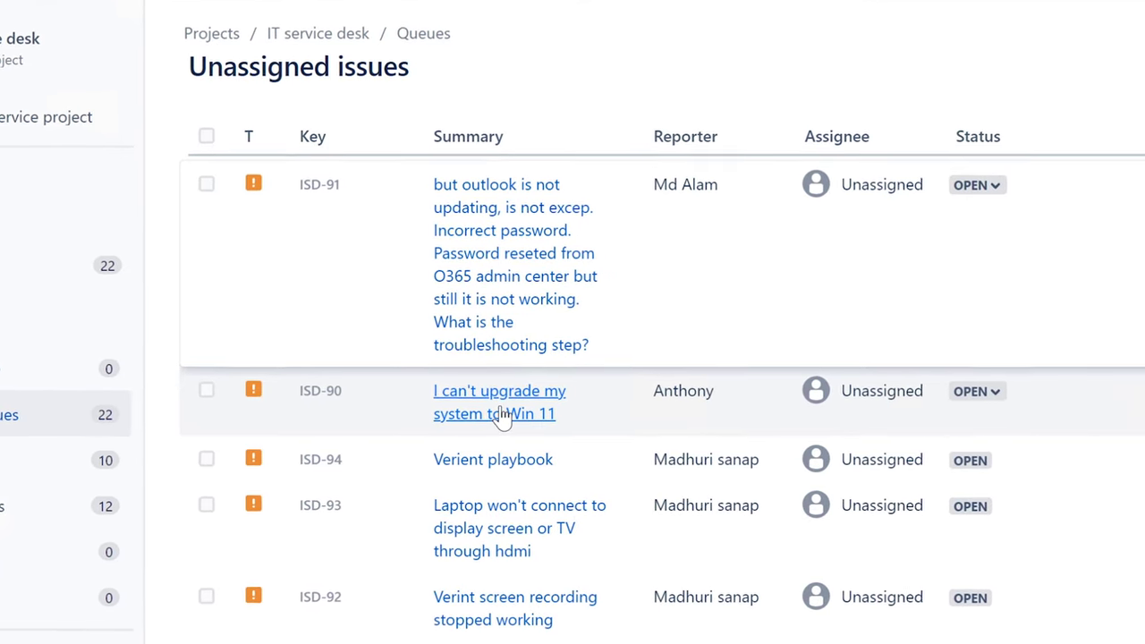
# - Open unassigned ticket ISD-90, "I can't upgrade my system to Win 11", and highlight its title
pyautogui.click(501, 413)
pyautogui.click(643, 69)
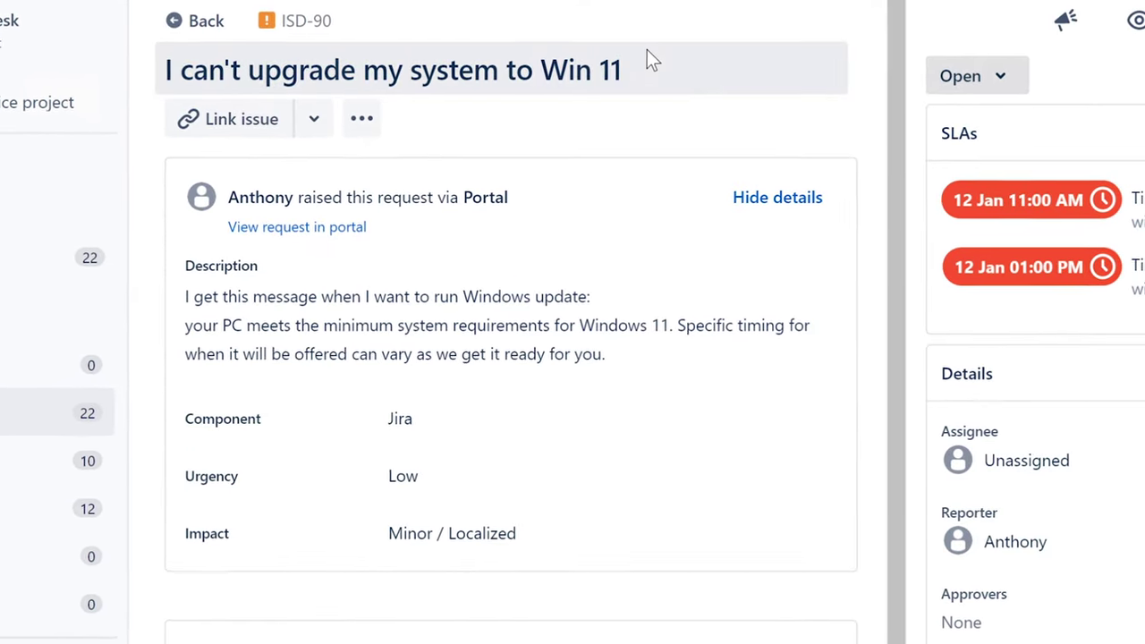
pyautogui.hotkey('ctrl', 'shift', 'Left')
pyautogui.hotkey('ctrl', 'shift', 'Left')
pyautogui.hotkey('ctrl', 'shift', 'Left')
pyautogui.hotkey('ctrl', 'shift', 'Left')
pyautogui.hotkey('ctrl', 'shift', 'Left')
pyautogui.hotkey('ctrl', 'shift', 'Left')
pyautogui.hotkey('ctrl', 'shift', 'Left')
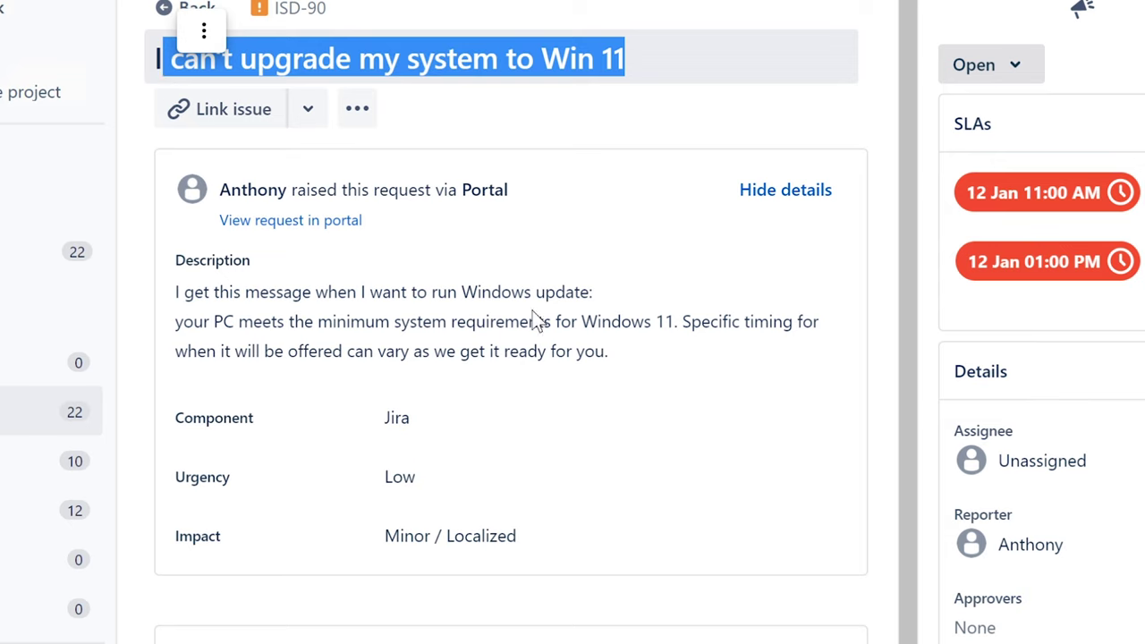
# - Assign ticket ISD-90 to yourself
pyautogui.click(1073, 458)
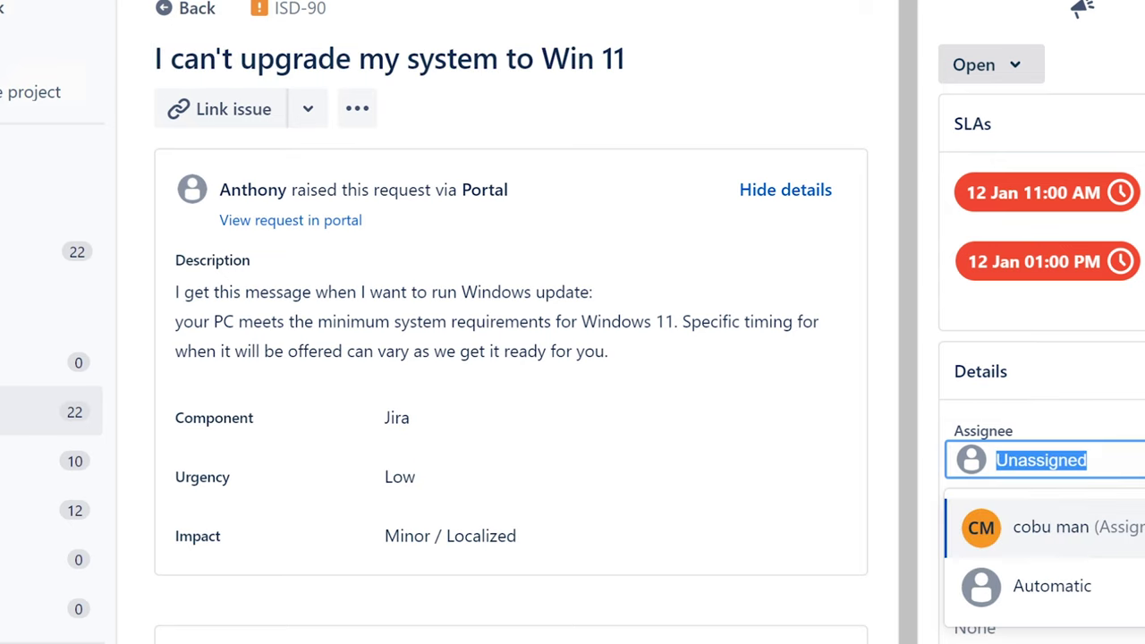
pyautogui.click(1061, 539)
# - Highlight each part of the ISD-90 description in turn, from the update message line to the specific timing sentence, and clear the highlighting
pyautogui.moveTo(173, 294); pyautogui.dragTo(628, 297)
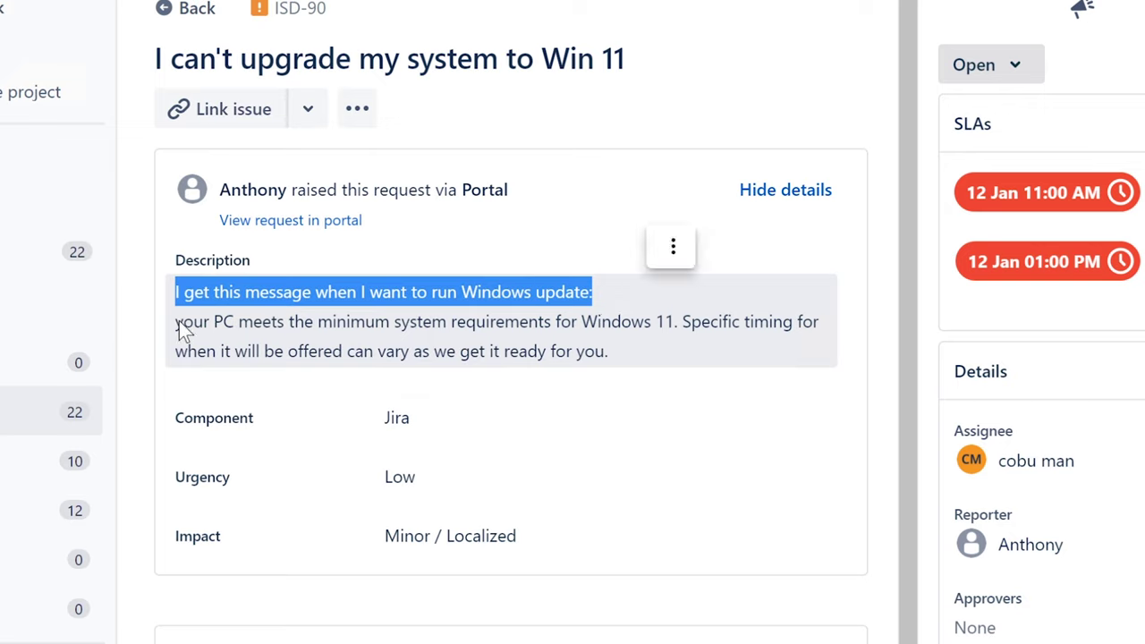
pyautogui.moveTo(175, 322); pyautogui.dragTo(674, 322)
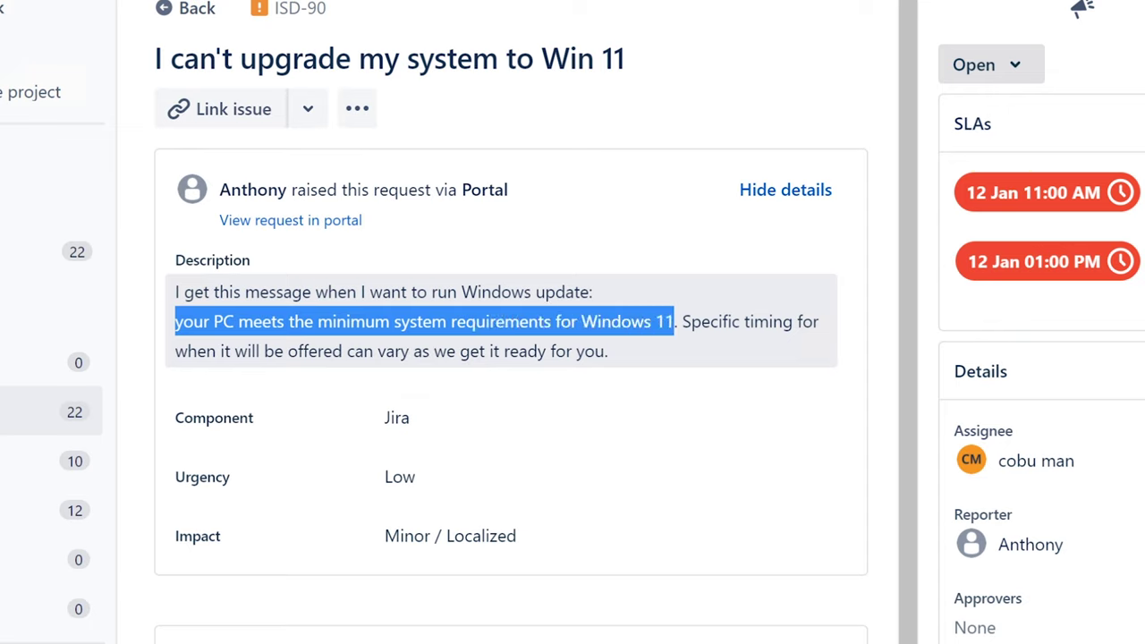
pyautogui.click(689, 331)
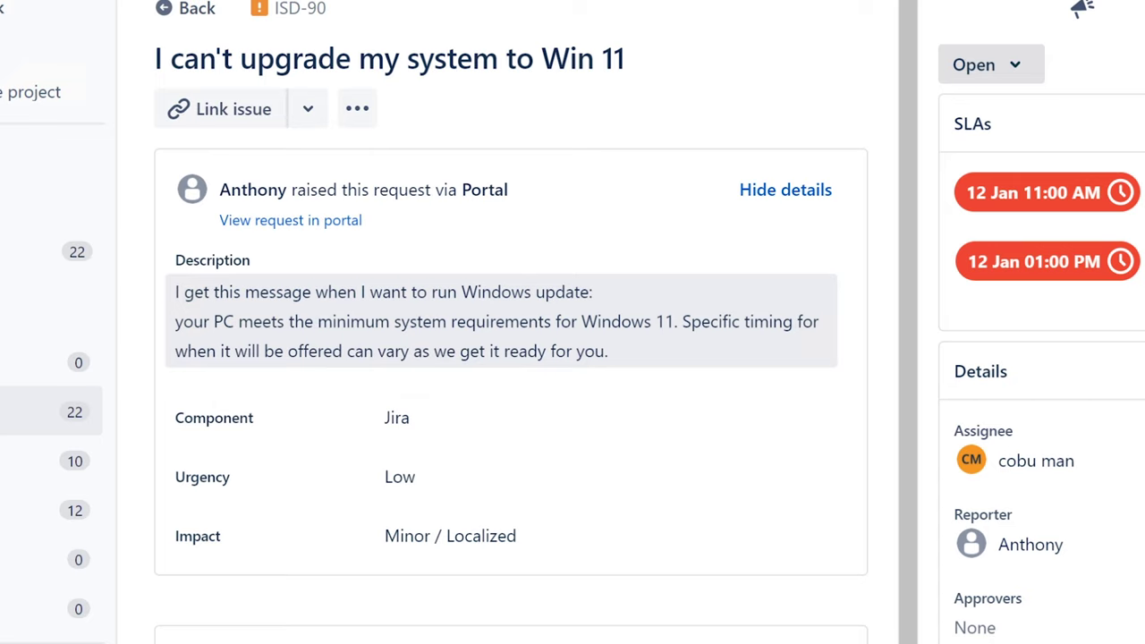
pyautogui.moveTo(680, 322); pyautogui.dragTo(751, 350)
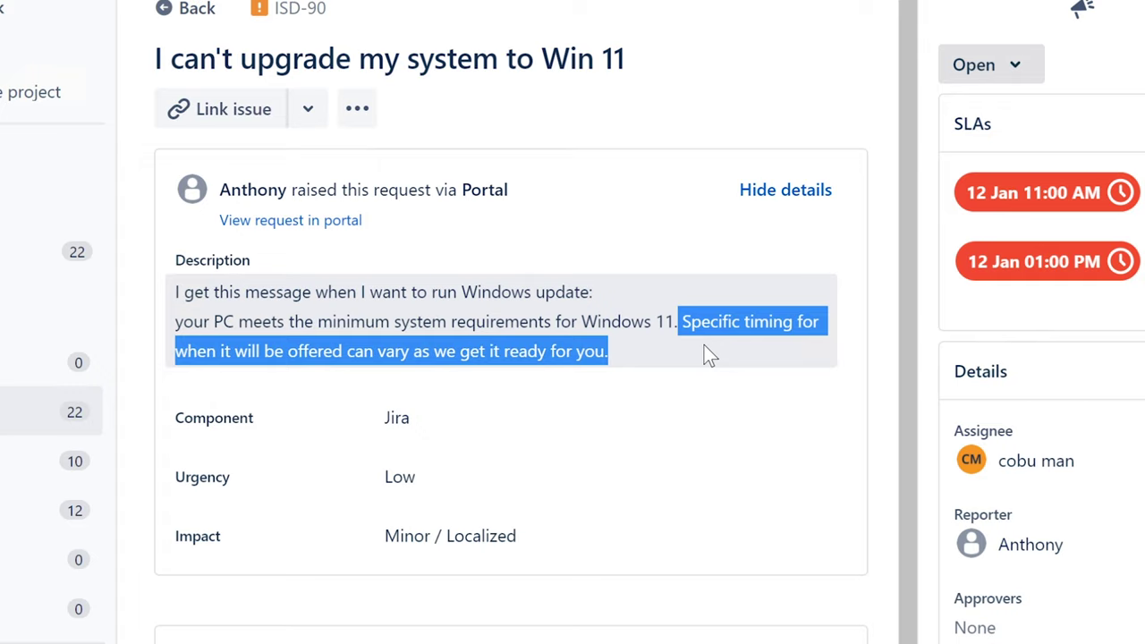
pyautogui.click(626, 328)
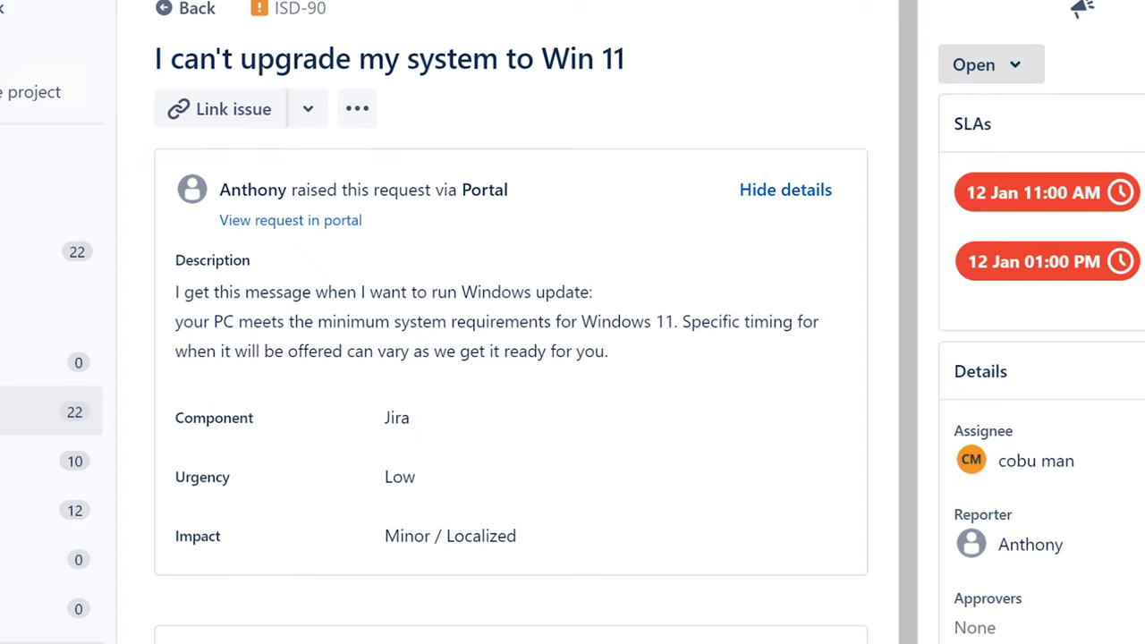
# - Search Windows for "update" and open the Windows Update settings page to check it
pyautogui.press('super')
pyautogui.write('update')
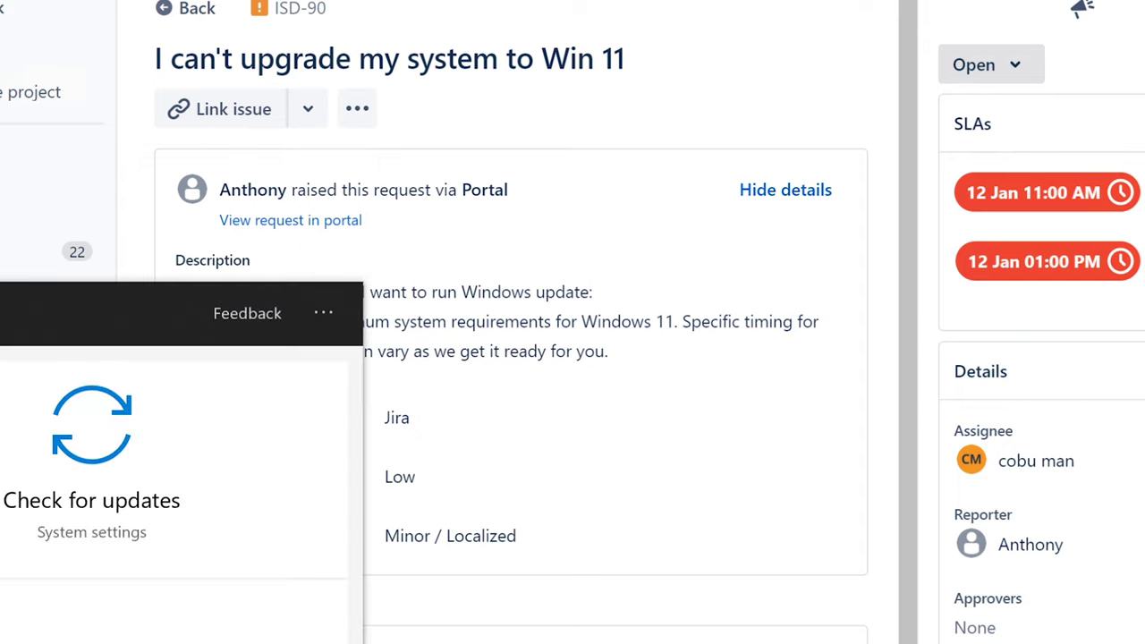
pyautogui.press('Return')
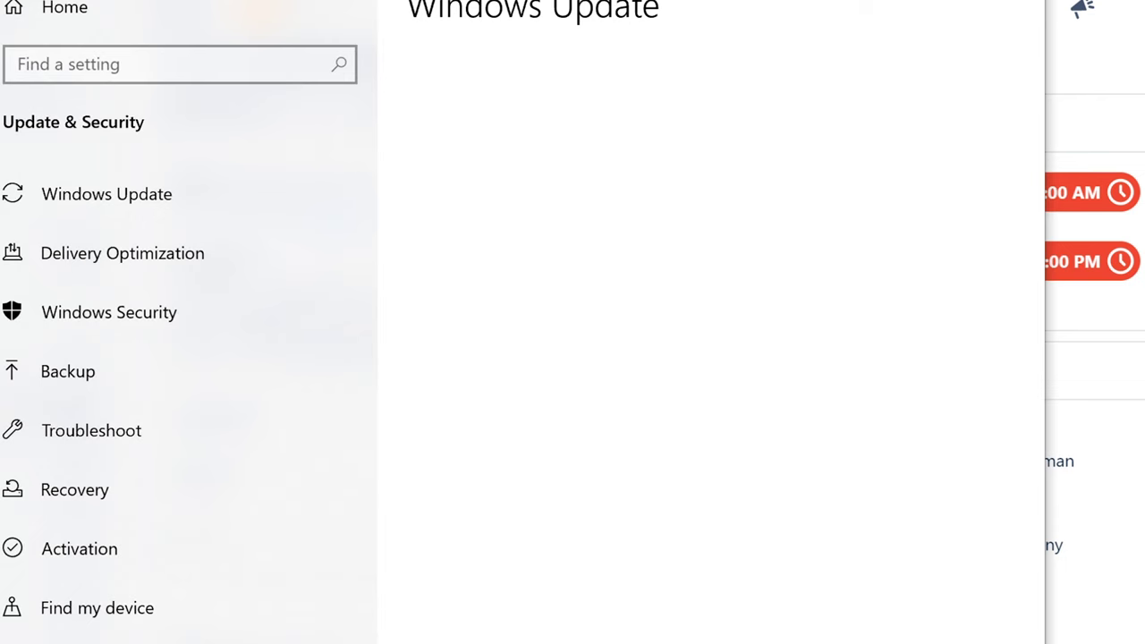
pyautogui.rightClick(777, 76)
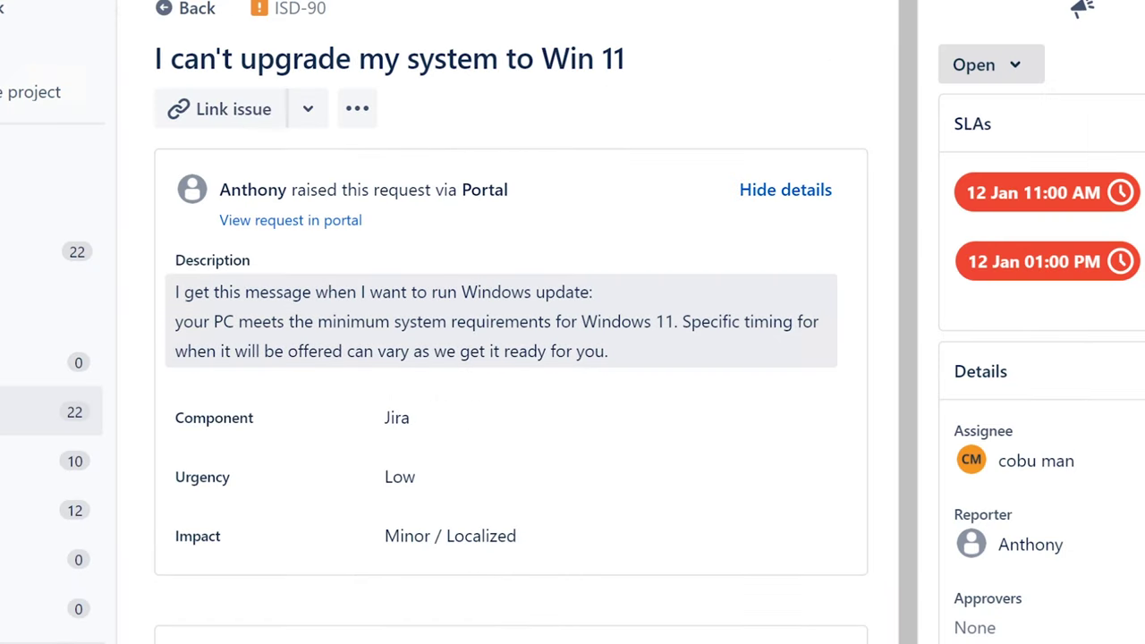
# - Return to ISD-90 and highlight the quoted update message, ending on the sentence starting "Specific timing for when it will be offered"
pyautogui.moveTo(175, 321); pyautogui.dragTo(667, 362)
pyautogui.click(702, 329)
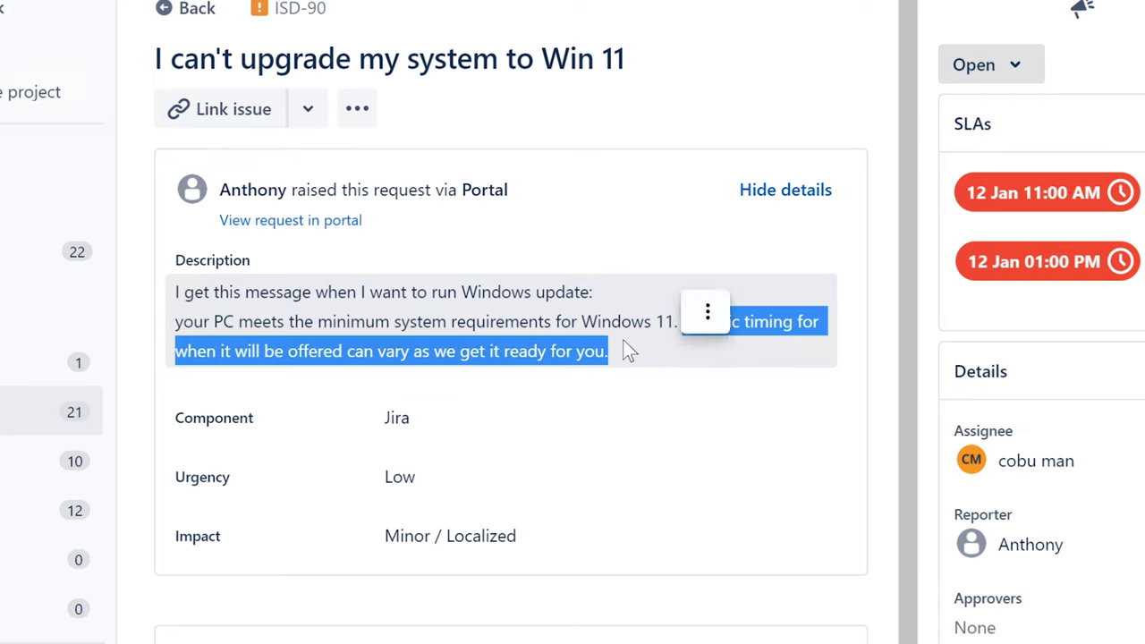
pyautogui.click(620, 345)
pyautogui.moveTo(620, 352); pyautogui.dragTo(682, 321)
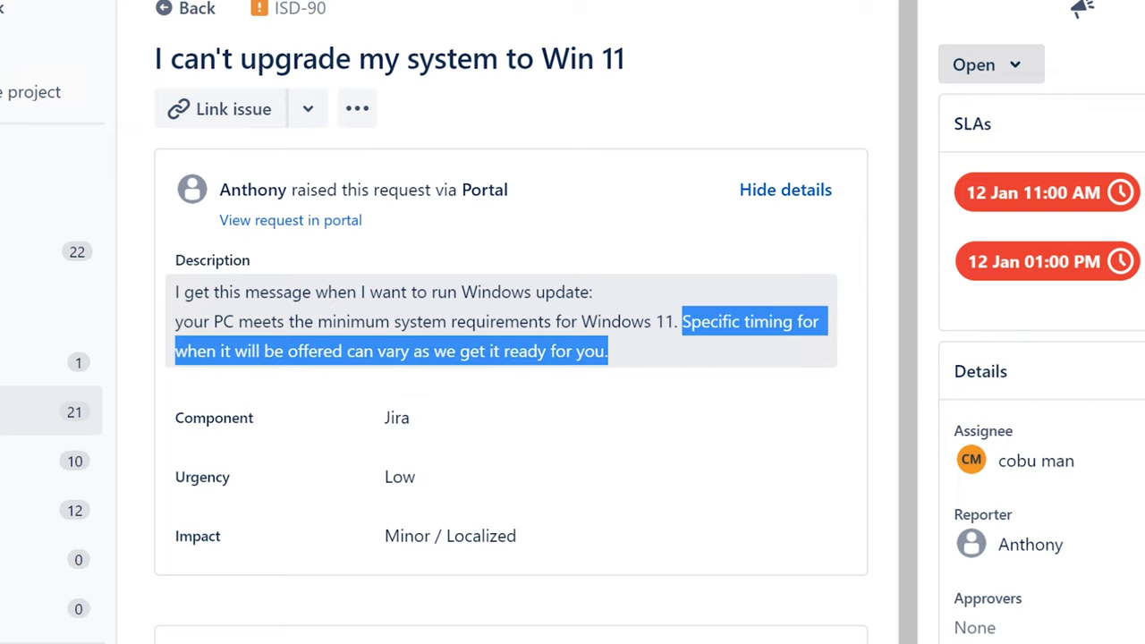
# - Reread the ISD-90 description, highlighting the specific timing sentence, "Windows 11", the whole text and the timing sentence again, and clear the highlighting
pyautogui.click(638, 326)
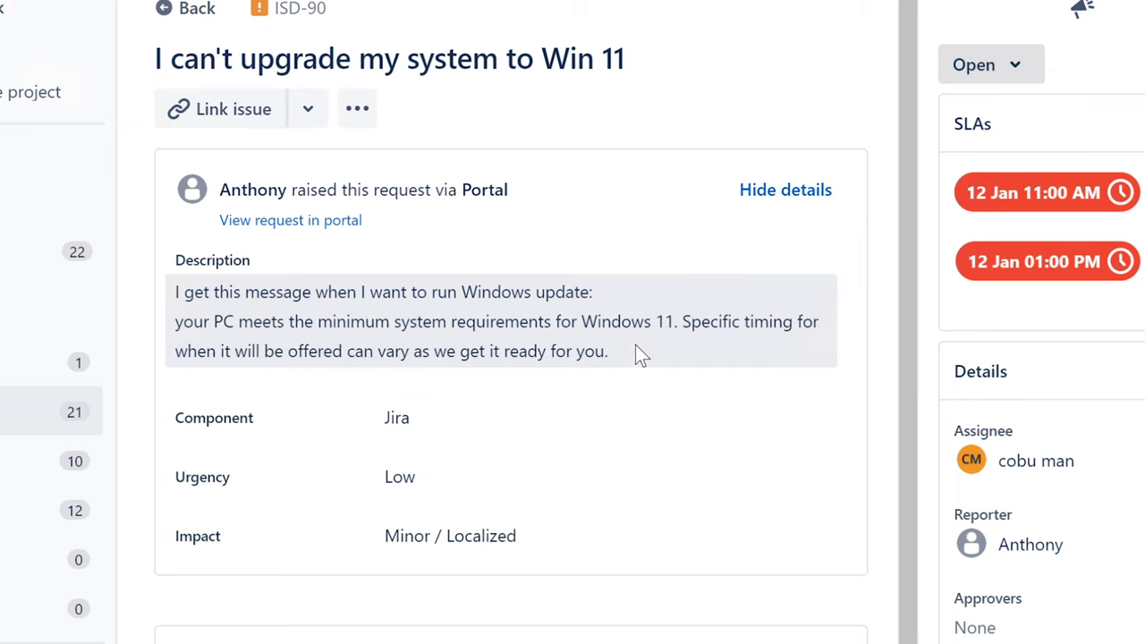
pyautogui.moveTo(631, 347); pyautogui.dragTo(681, 322)
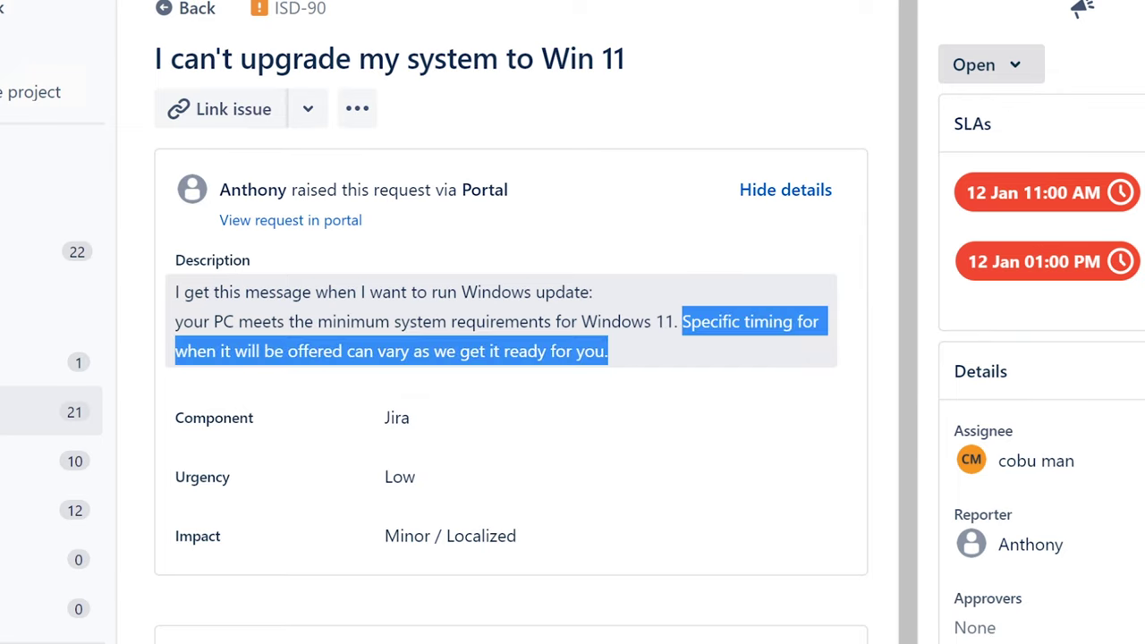
pyautogui.click(595, 336)
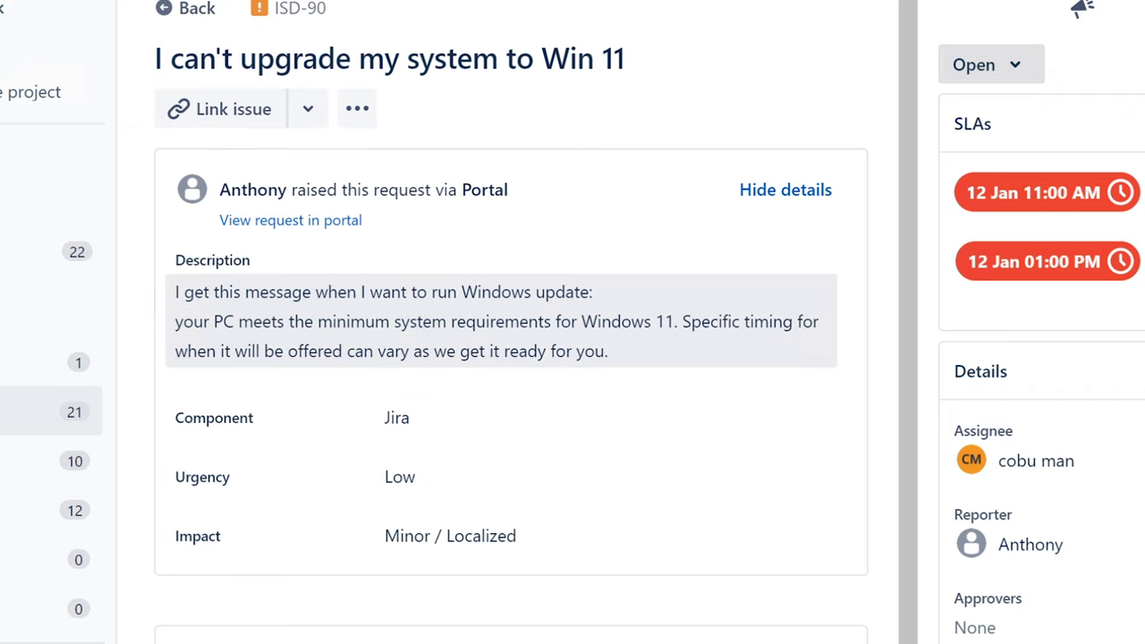
pyautogui.moveTo(582, 322); pyautogui.dragTo(675, 322)
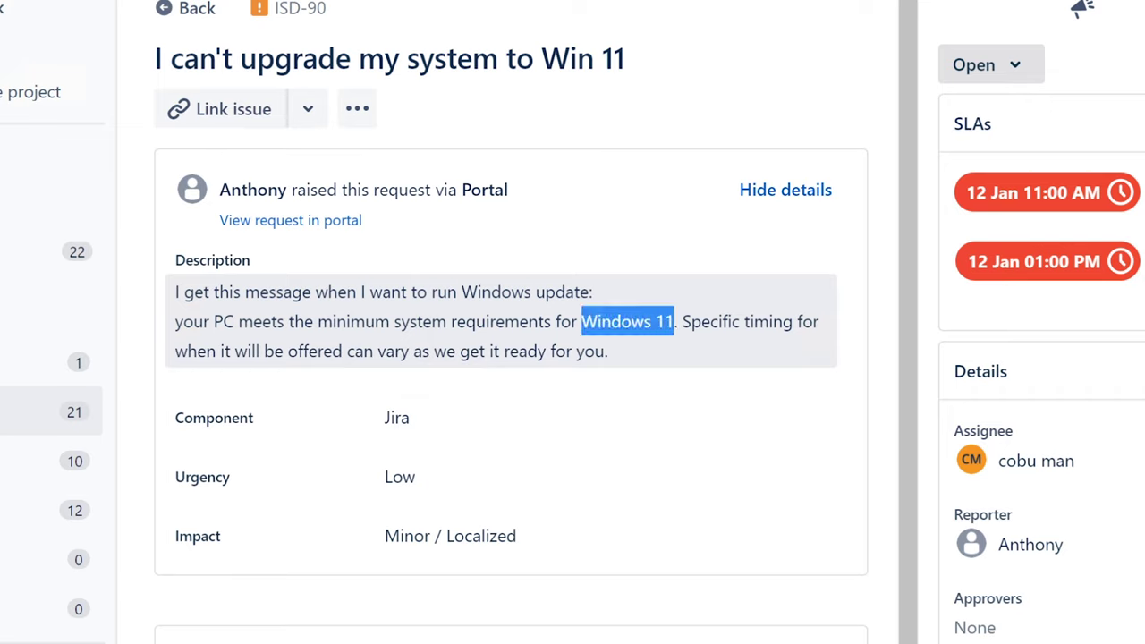
pyautogui.click(695, 329)
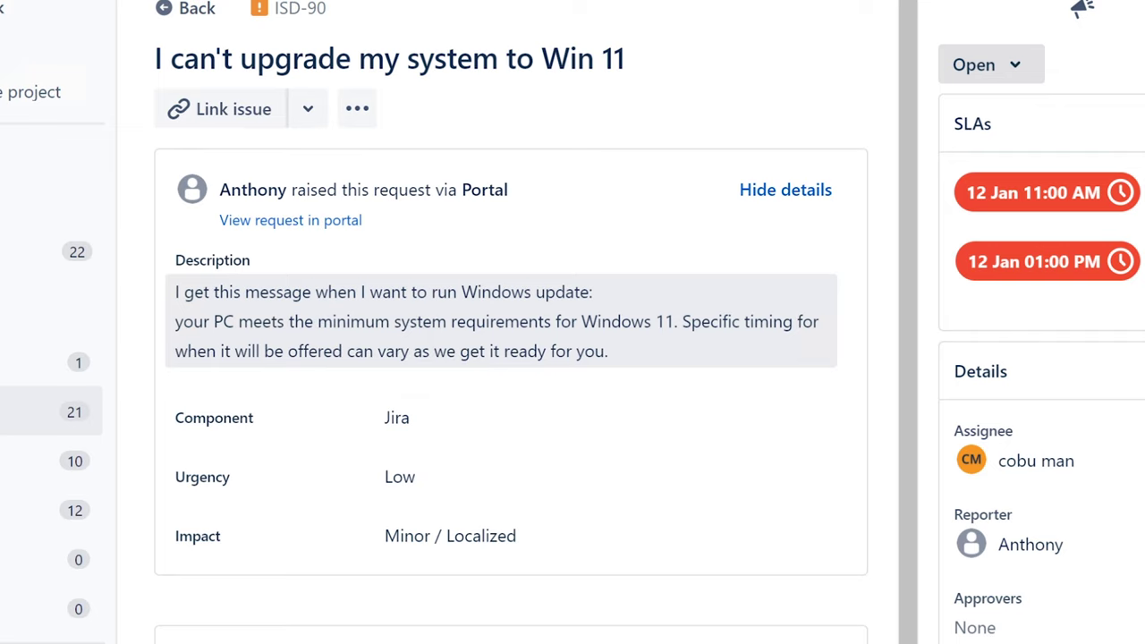
pyautogui.moveTo(612, 354); pyautogui.dragTo(176, 291)
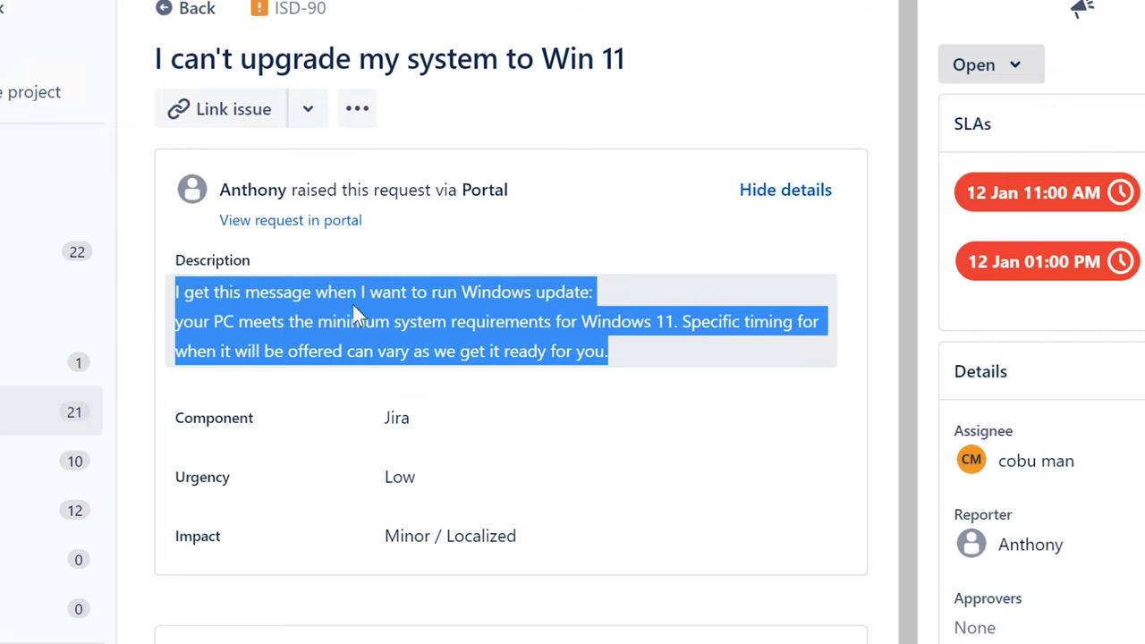
pyautogui.click(732, 342)
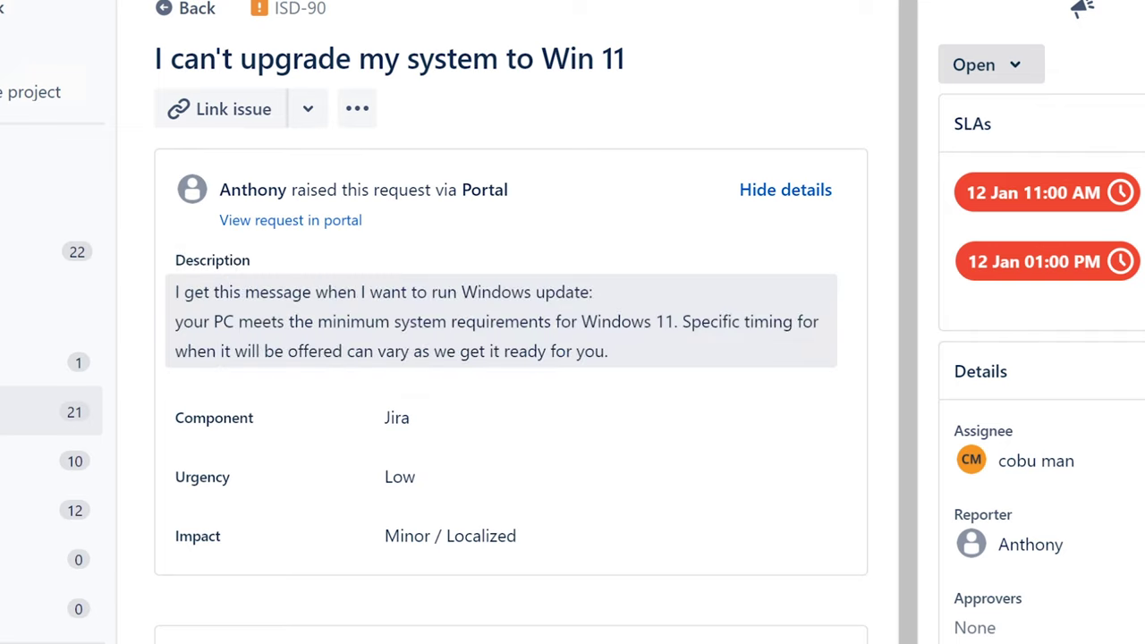
pyautogui.moveTo(682, 322); pyautogui.dragTo(713, 353)
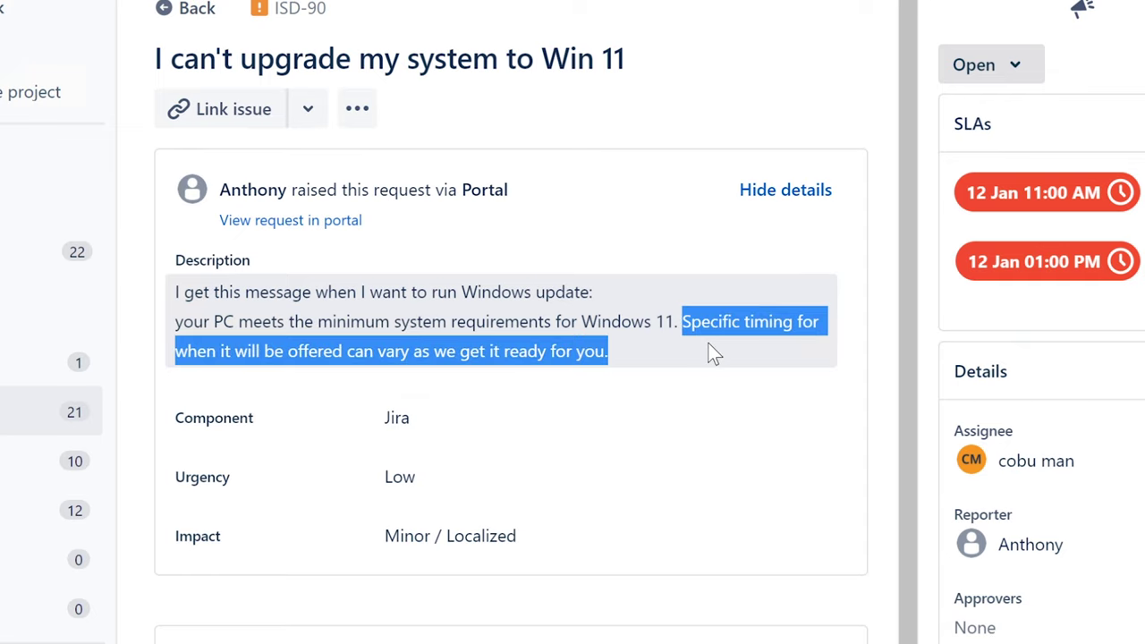
pyautogui.click(655, 327)
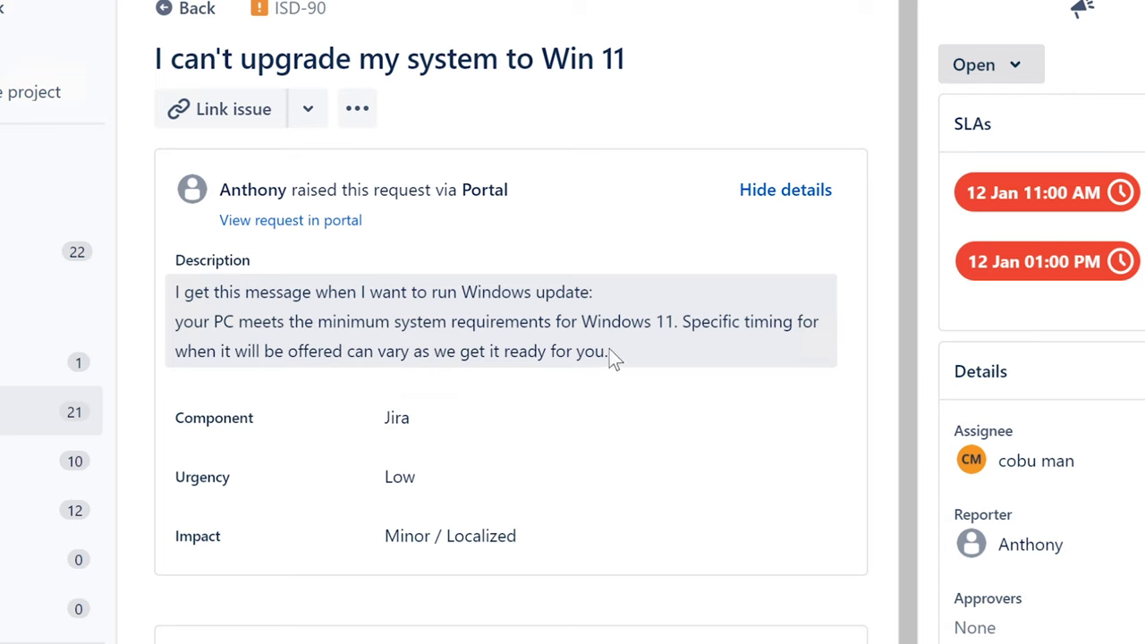
# - Switch to the Windows Update settings to check the Windows 11 requirements notice, and return to ISD-90
pyautogui.scroll(-1, 524, 388)
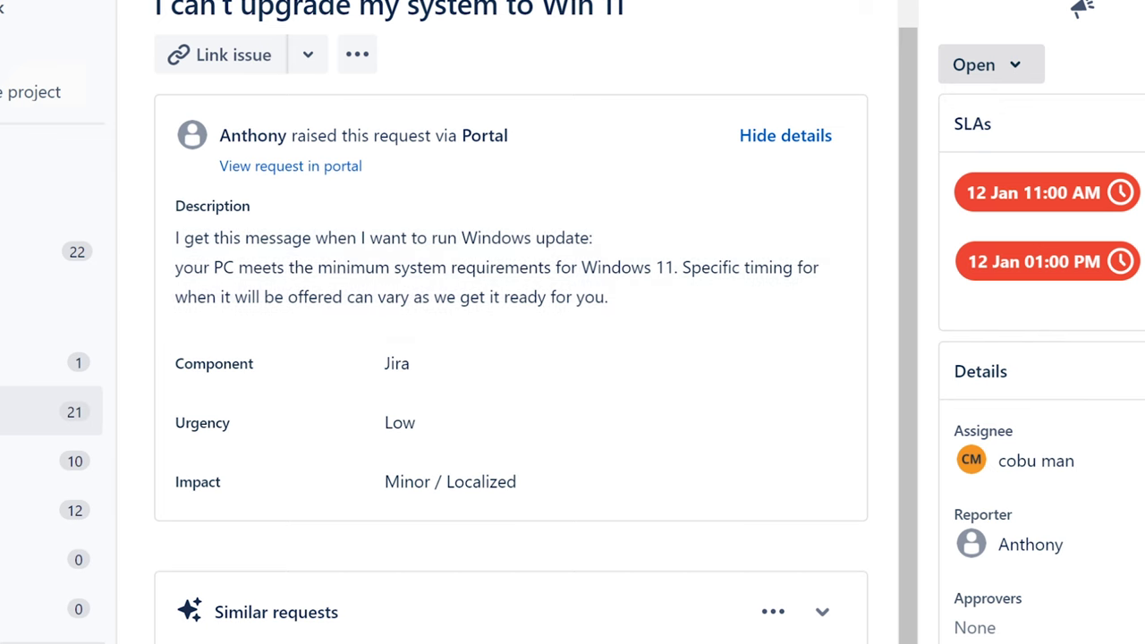
pyautogui.hotkey('alt', 'Tab')
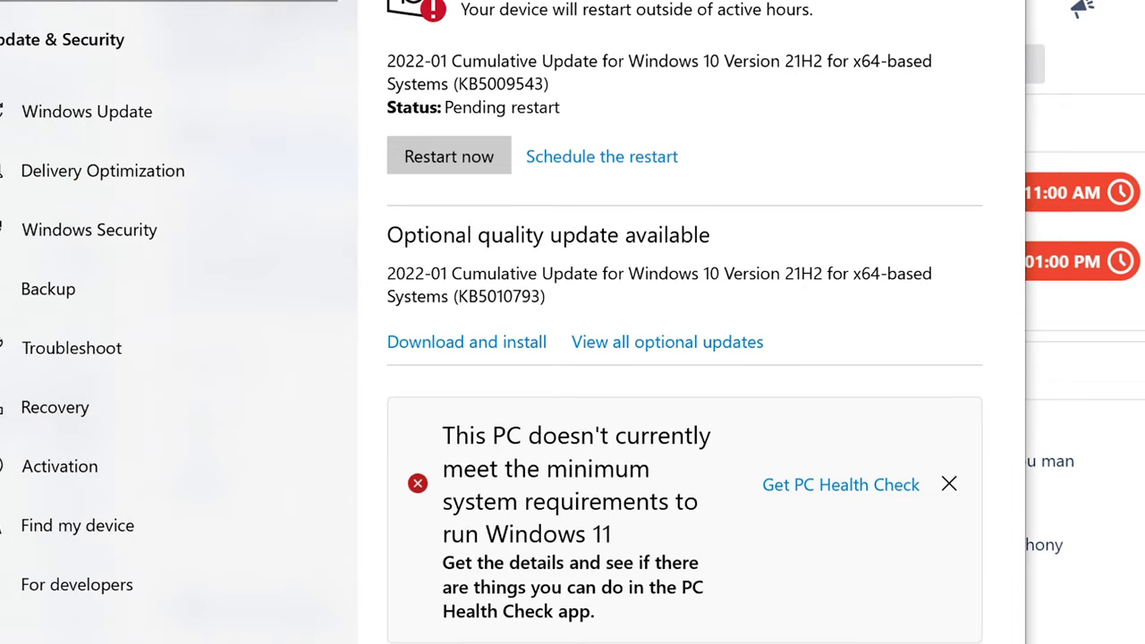
pyautogui.hotkey('alt', 'Tab')
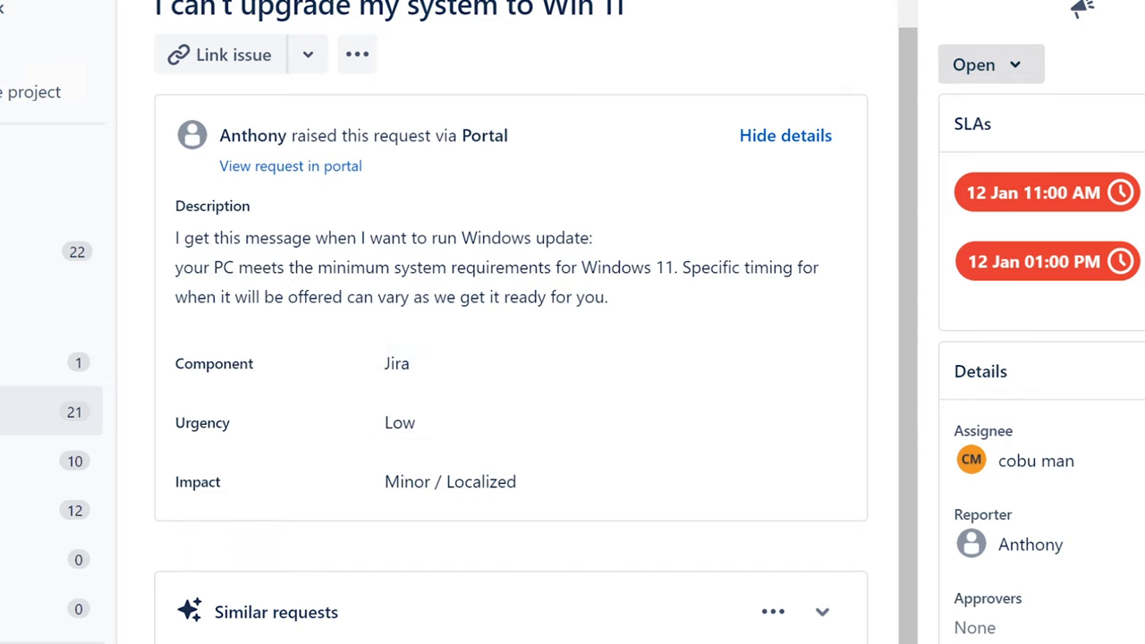
# - Start a reply to the customer on ISD-90 with "Hello, this is probably related to roll out of Windows 11"
pyautogui.scroll(-1, 510, 358)
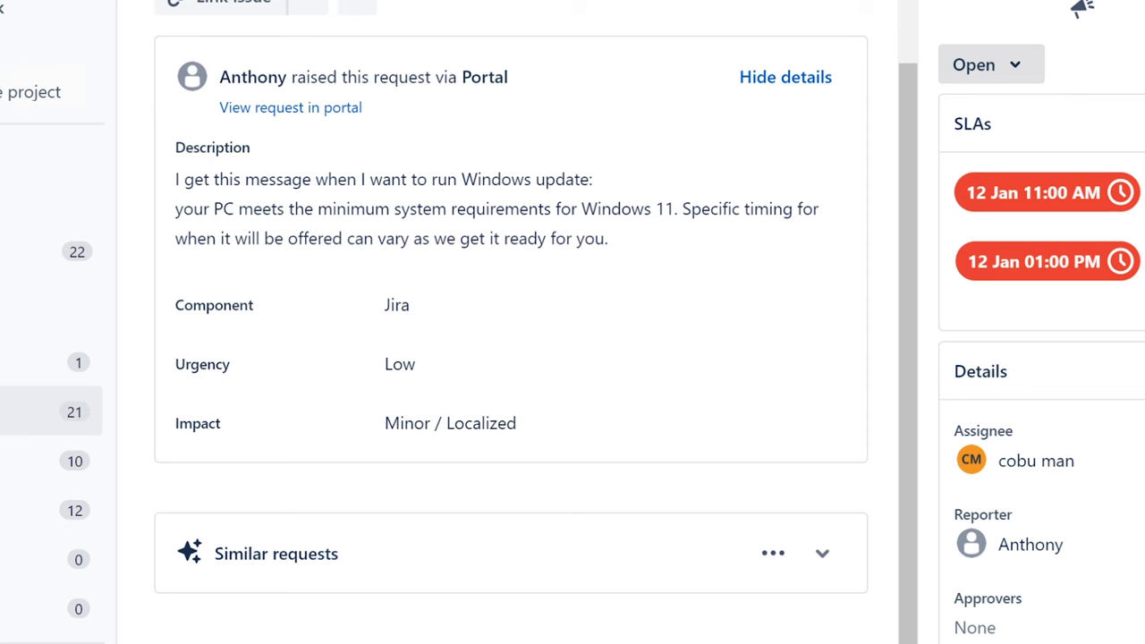
pyautogui.scroll(-9, 490, 452)
pyautogui.click(490, 452)
pyautogui.write('Hello,')
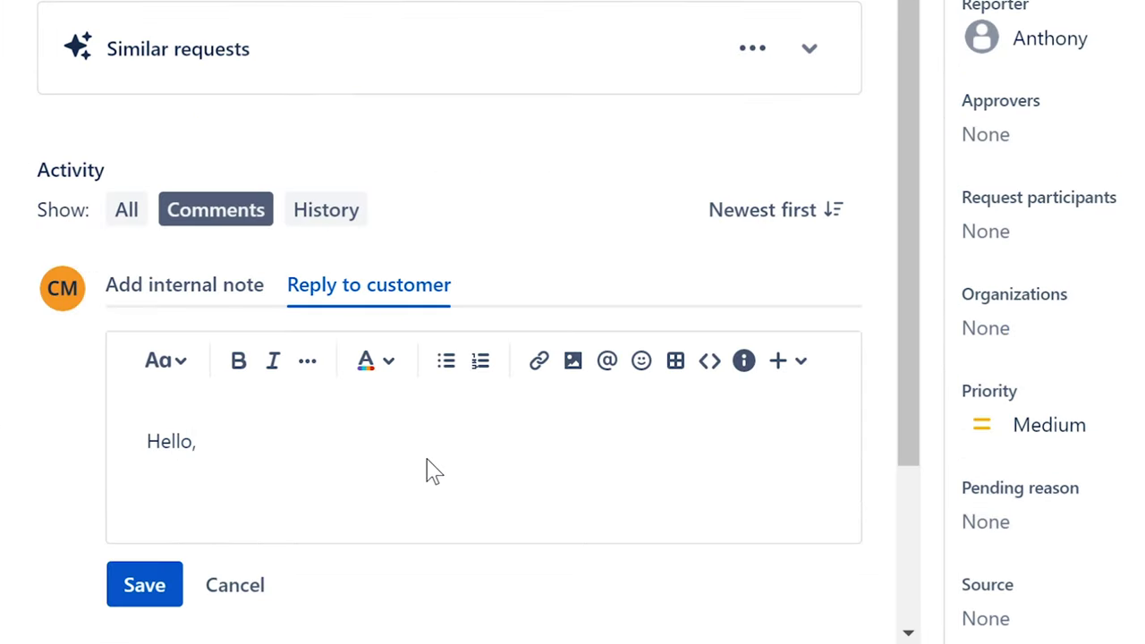
pyautogui.write(' this is re')
pyautogui.press('BackSpace')
pyautogui.press('BackSpace')
pyautogui.write('probably re')
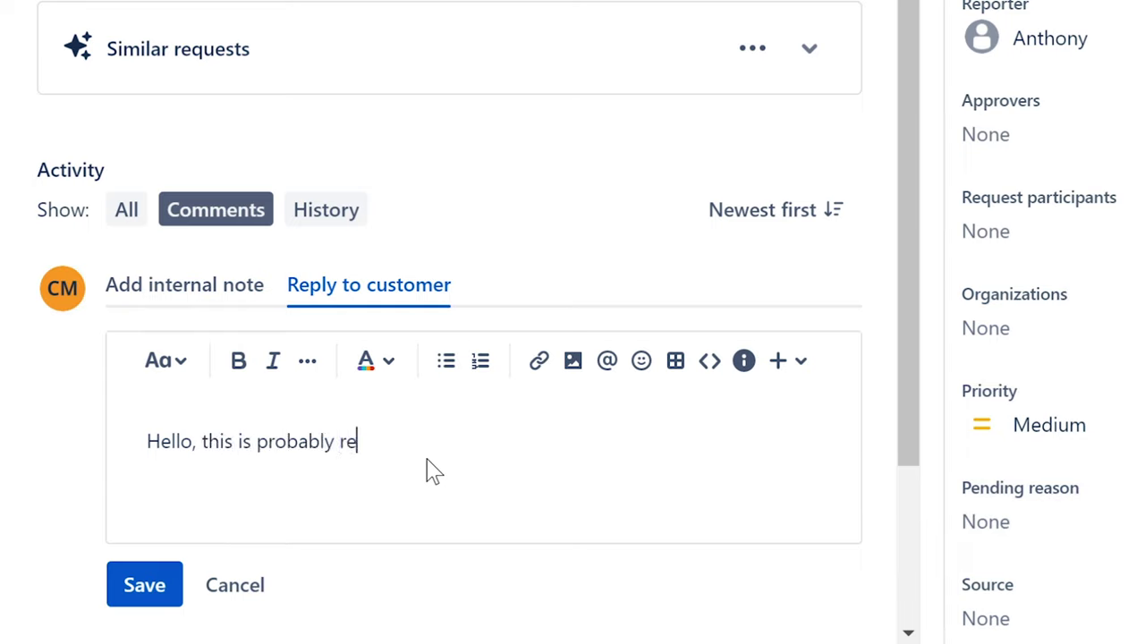
pyautogui.write('lated to roll out of')
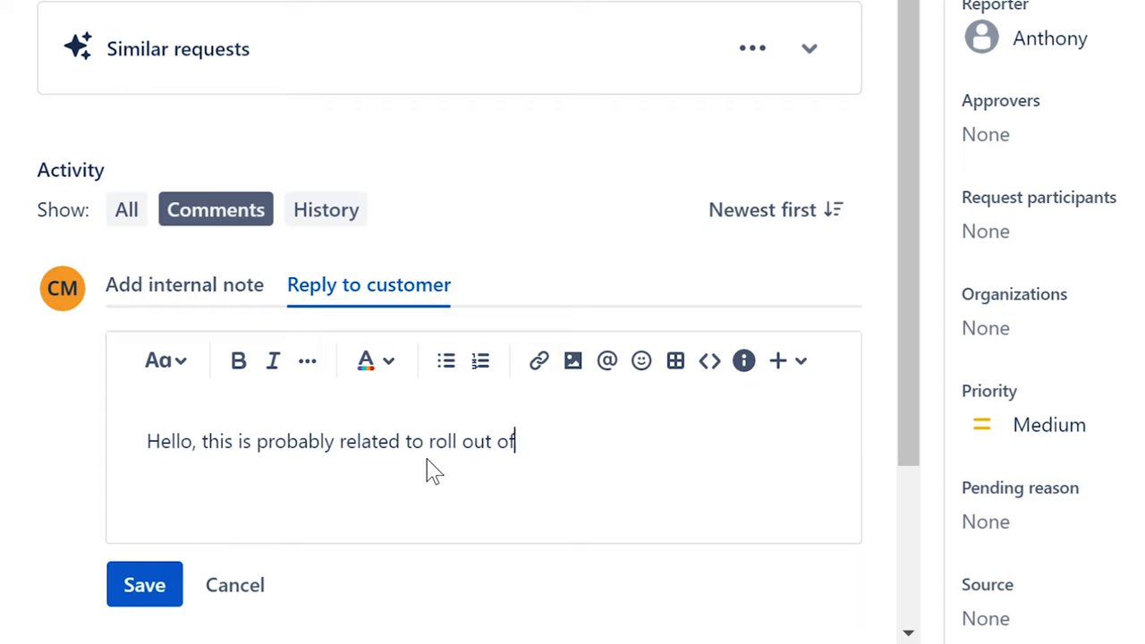
pyautogui.write(' Windows 11')
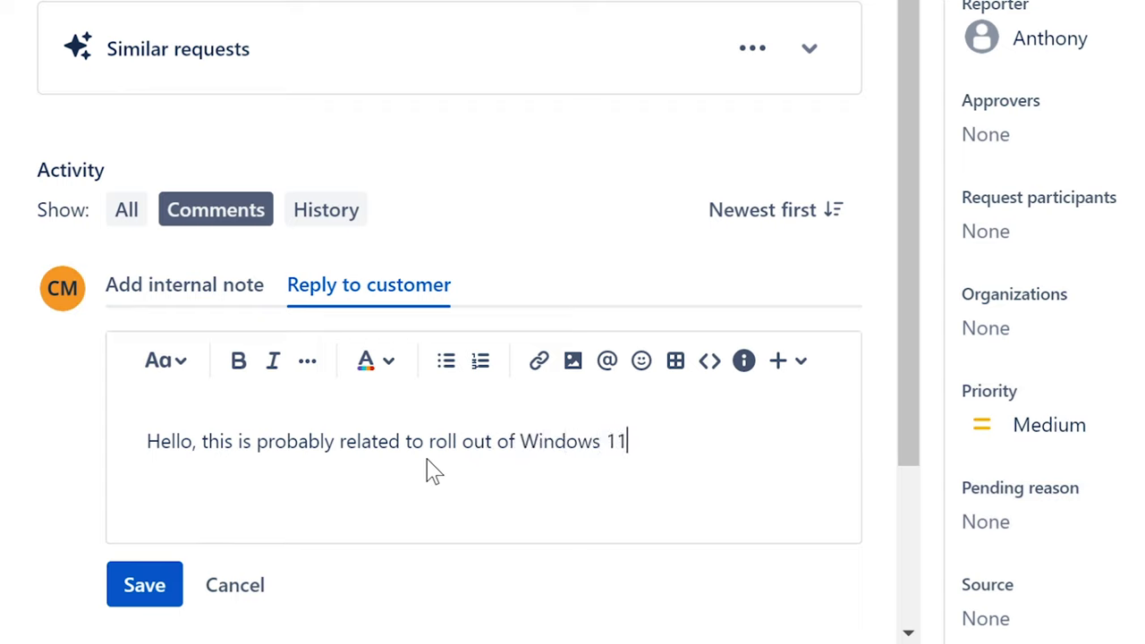
# - End the reply's first sentence and add "Meaning that some people will get sooner than others."
pyautogui.write('. Meaning ')
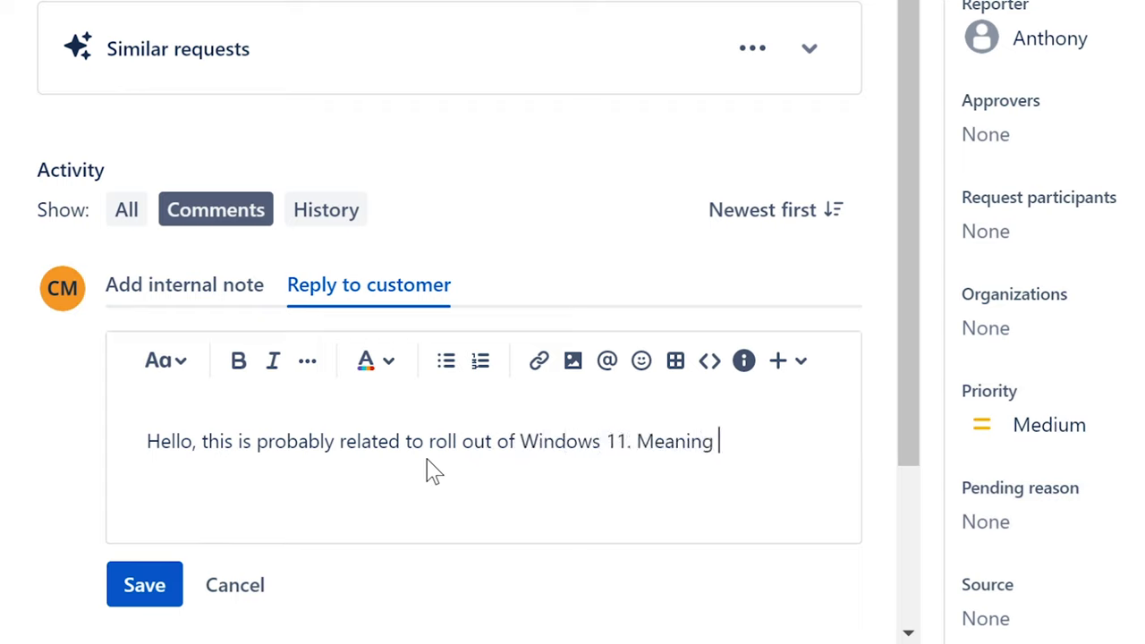
pyautogui.write('that some people will ')
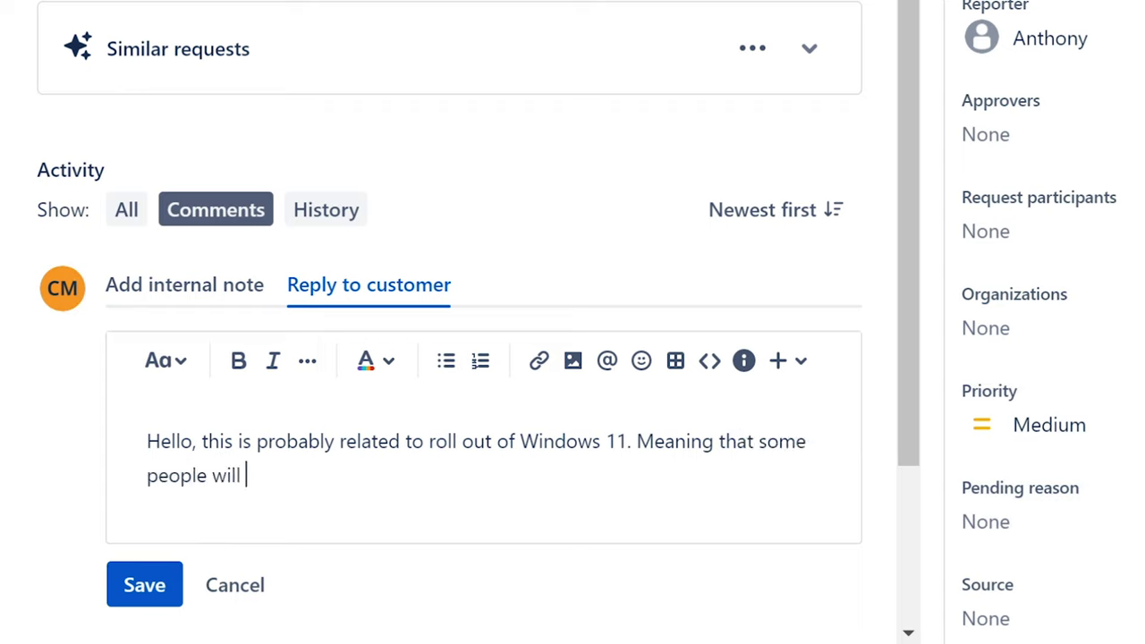
pyautogui.write('get sooner th')
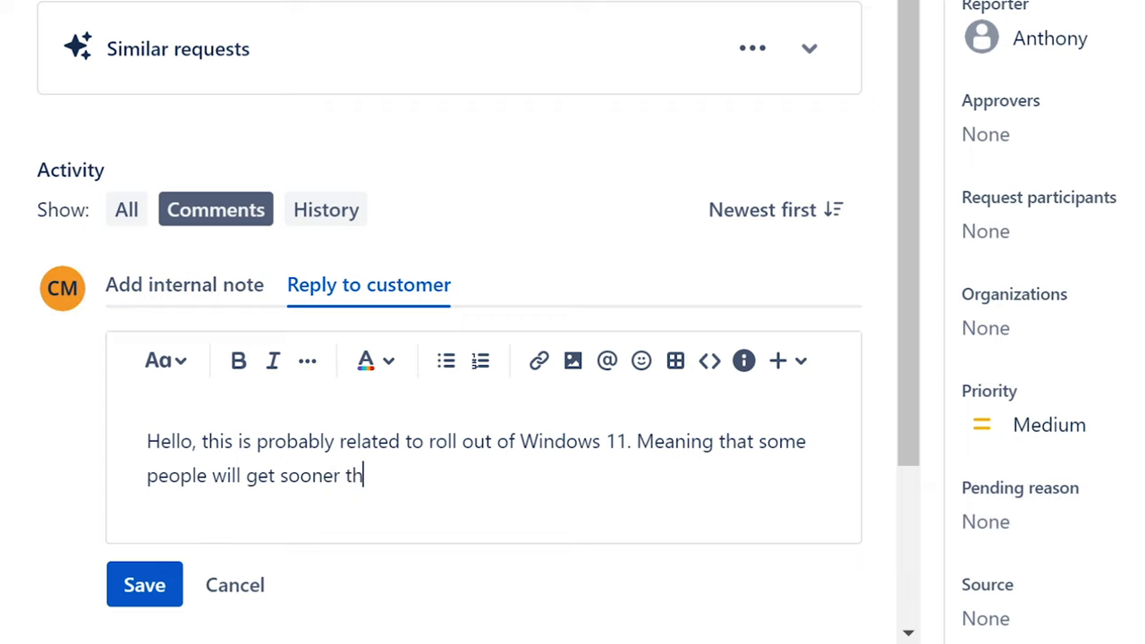
pyautogui.write('an others.')
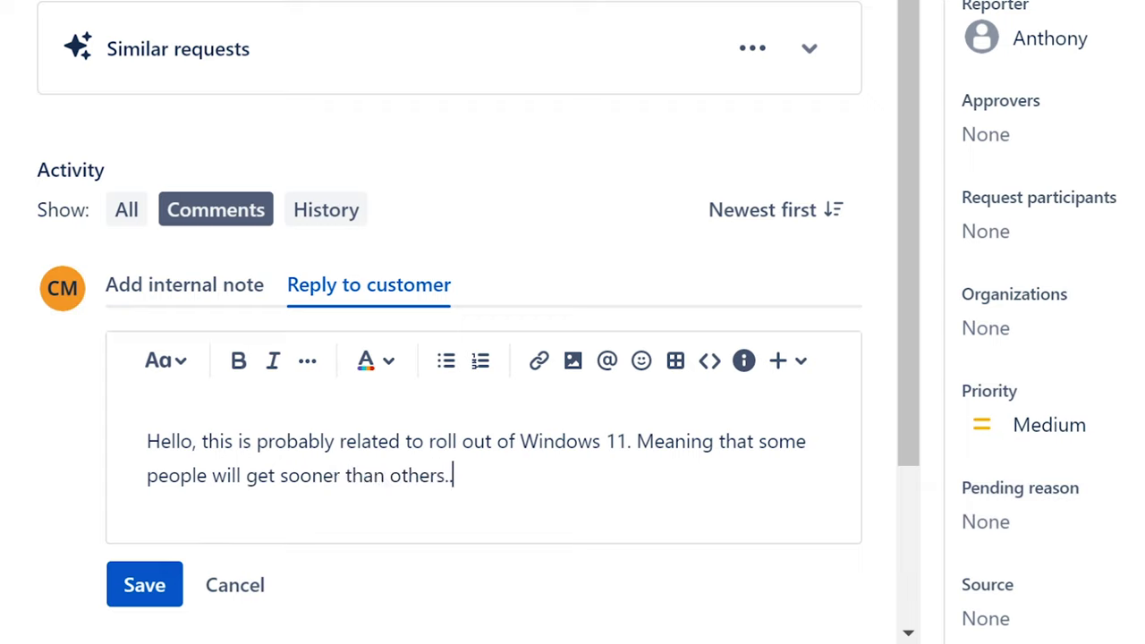
# - Continue the reply after an ellipsis with "it's best to wait to make sure everything is compatible on your computer; which will"
pyautogui.write(".. it's best to wait ")
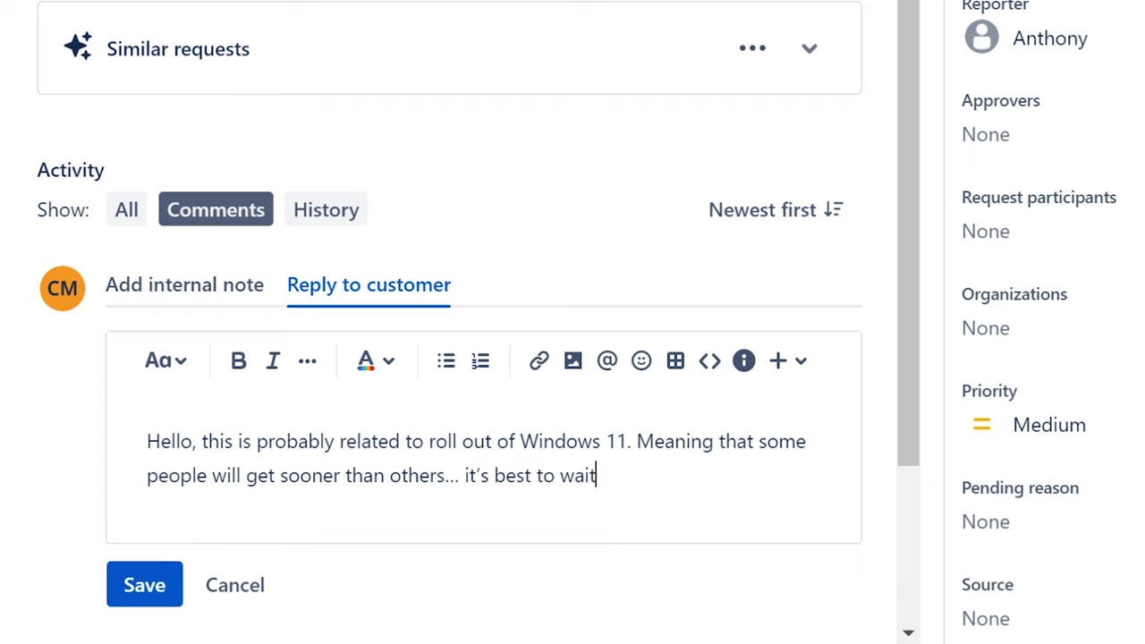
pyautogui.write('to make sure everyth')
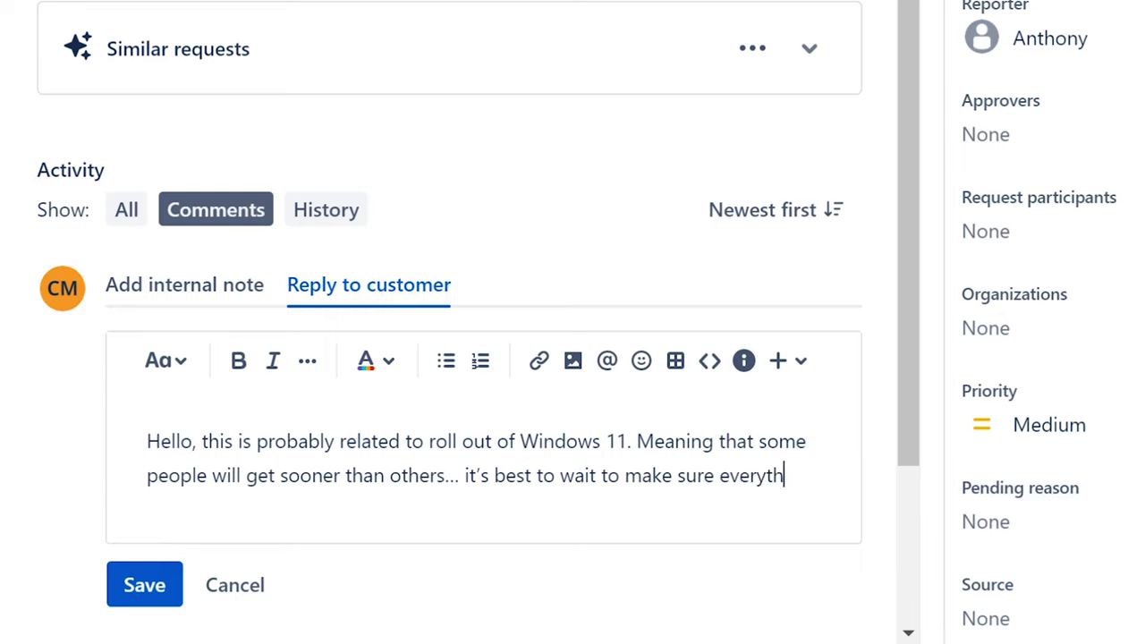
pyautogui.write('ing is comp')
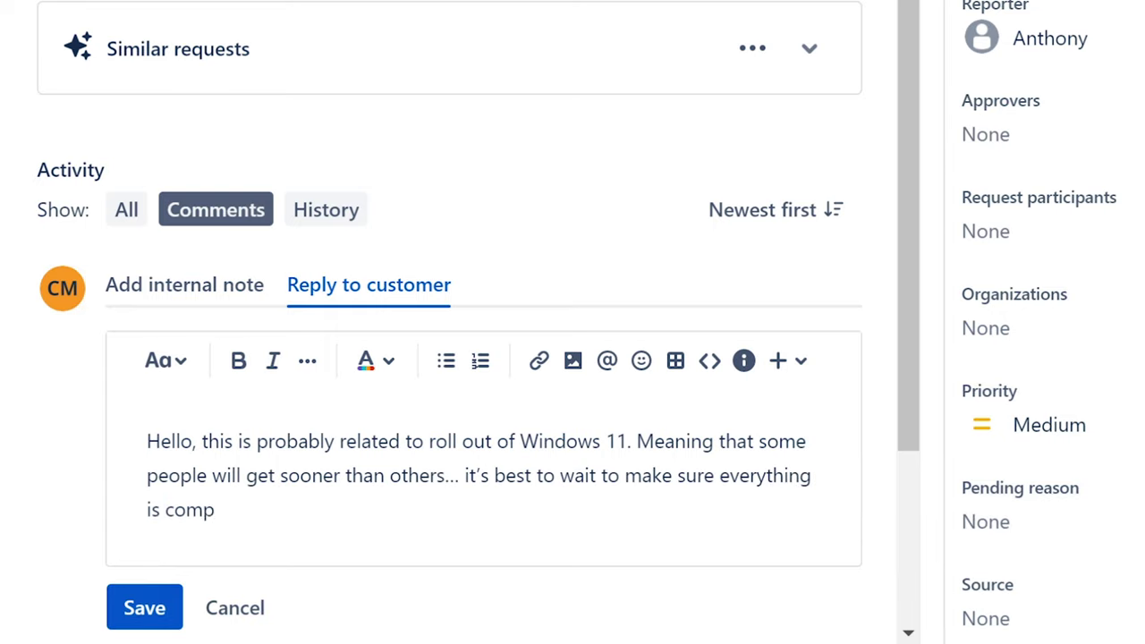
pyautogui.write('atible on your comput')
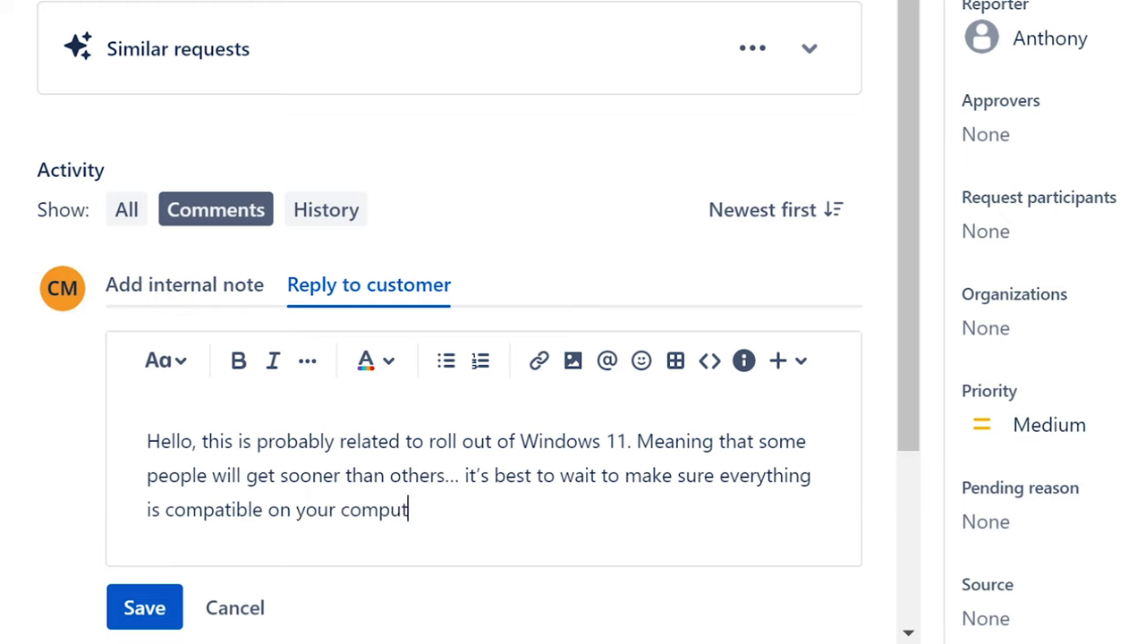
pyautogui.write('er; which will ')
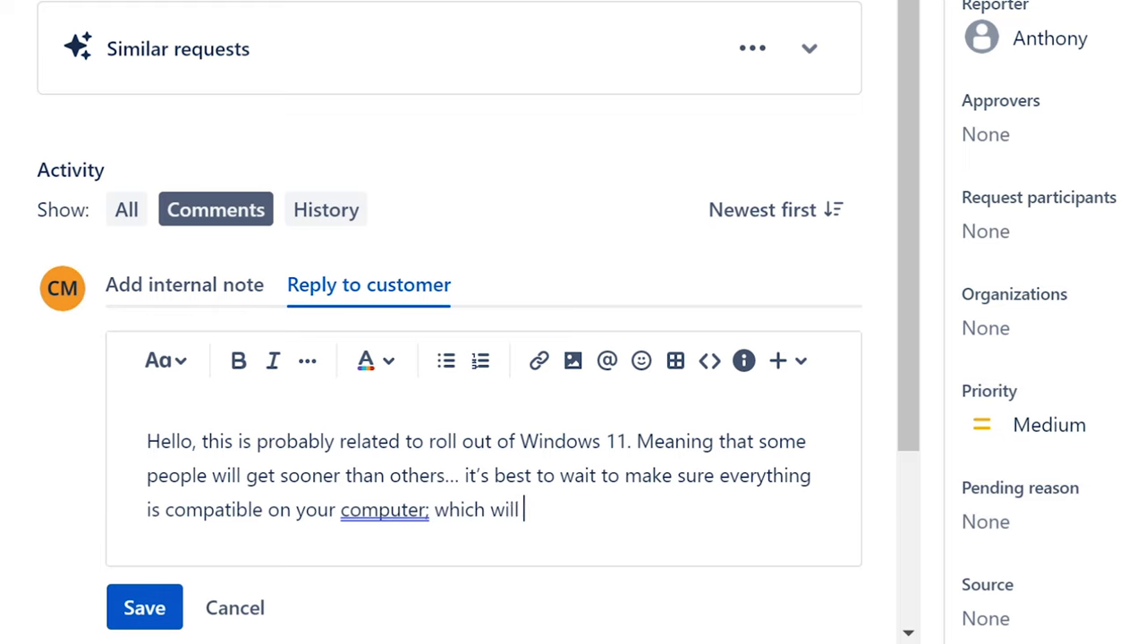
# - Complete the reply's compatibility sentence with "avoid potential issues after Windows 11 install."
pyautogui.write('avoide issue')
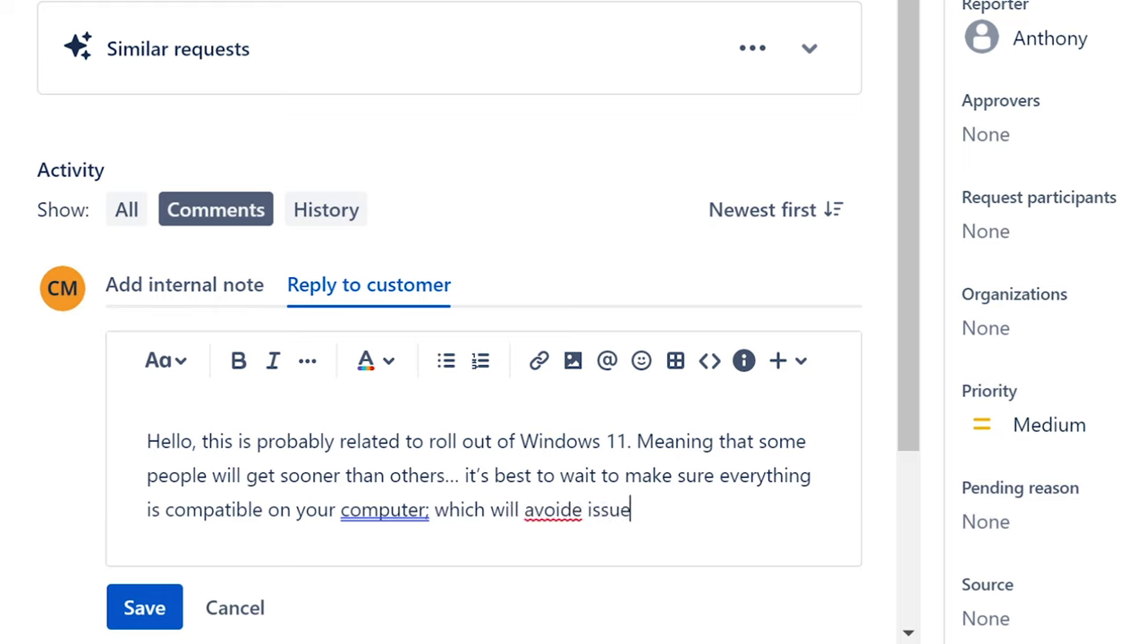
pyautogui.press('BackSpace')
pyautogui.press('BackSpace')
pyautogui.press('BackSpace')
pyautogui.press('BackSpace')
pyautogui.press('BackSpace')
pyautogui.press('BackSpace')
pyautogui.press('BackSpace')
pyautogui.write('issue')
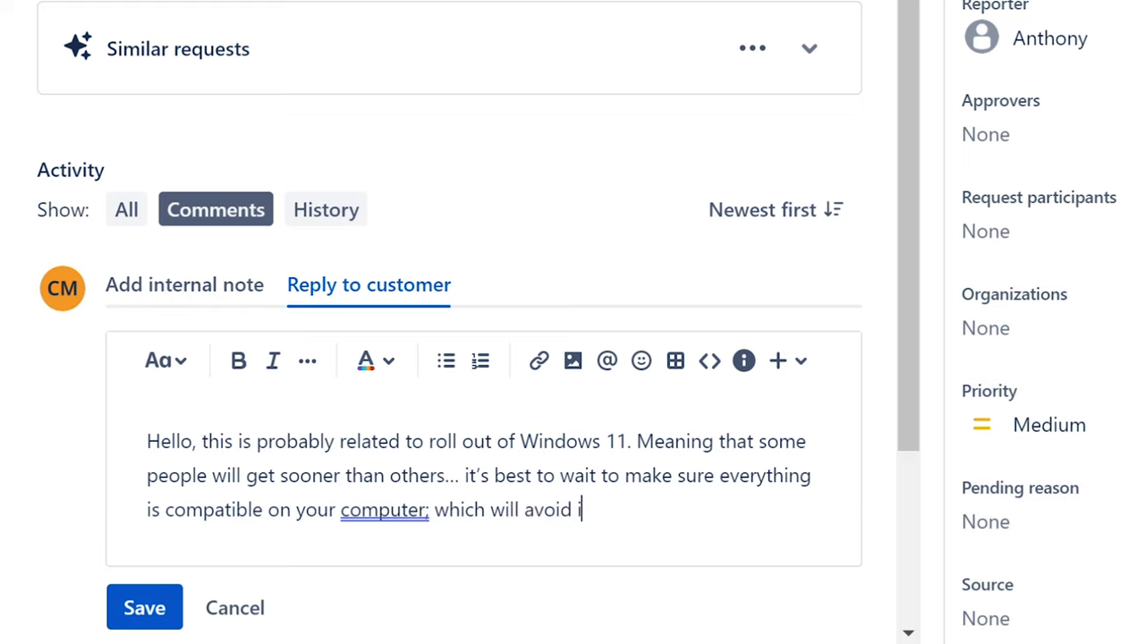
pyautogui.press('BackSpace')
pyautogui.press('BackSpace')
pyautogui.press('BackSpace')
pyautogui.press('BackSpace')
pyautogui.press('BackSpace')
pyautogui.write('potenti')
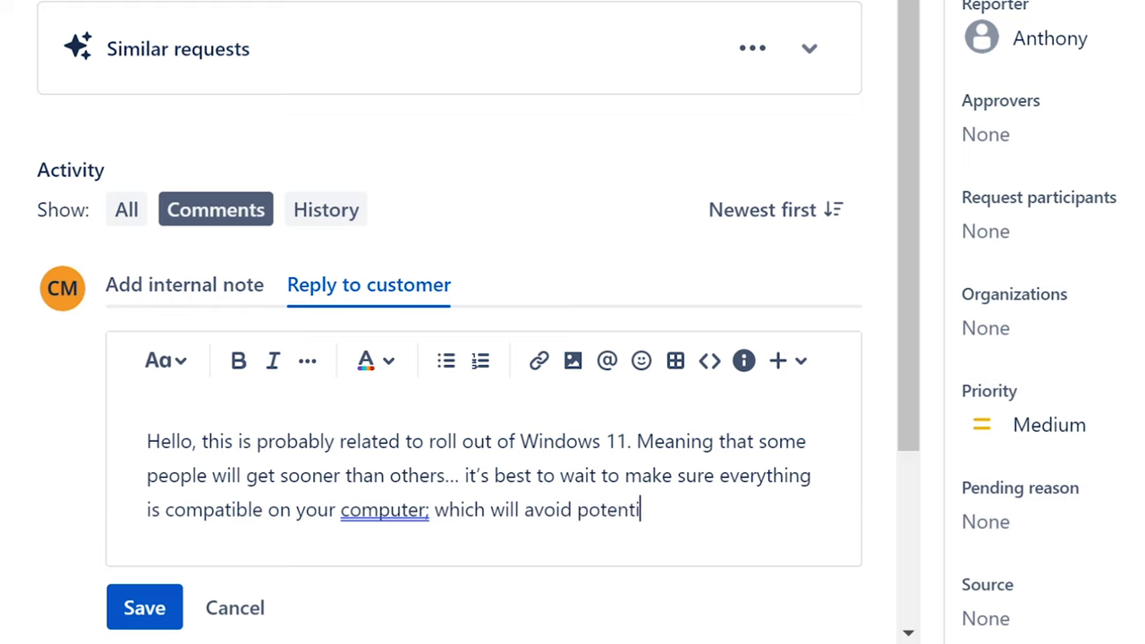
pyautogui.write('al issues')
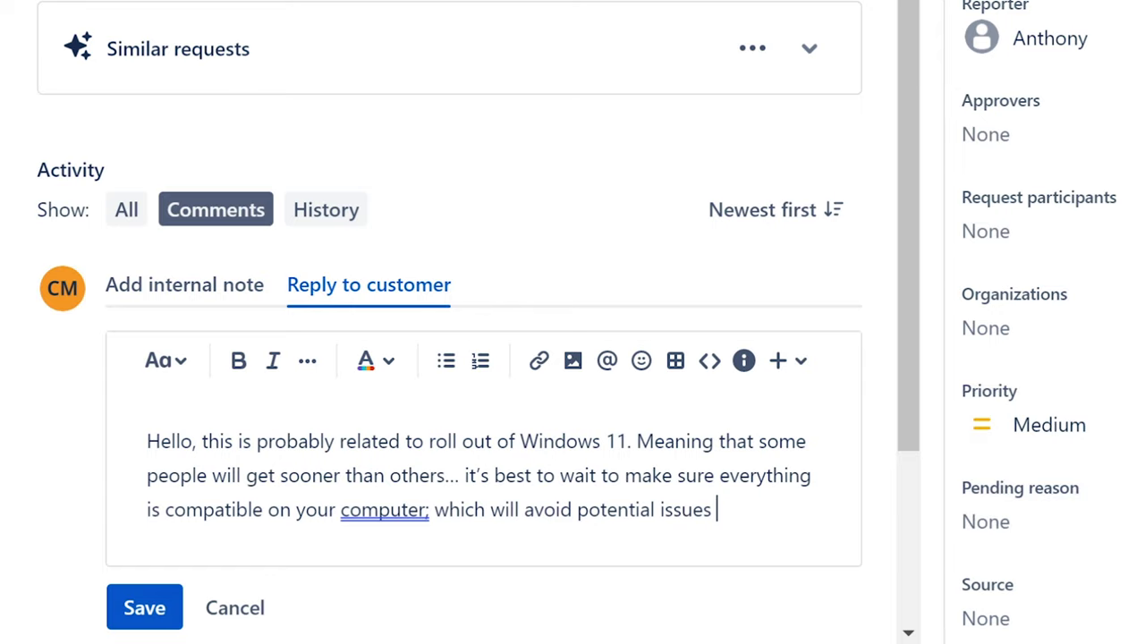
pyautogui.write(' after Windows 11')
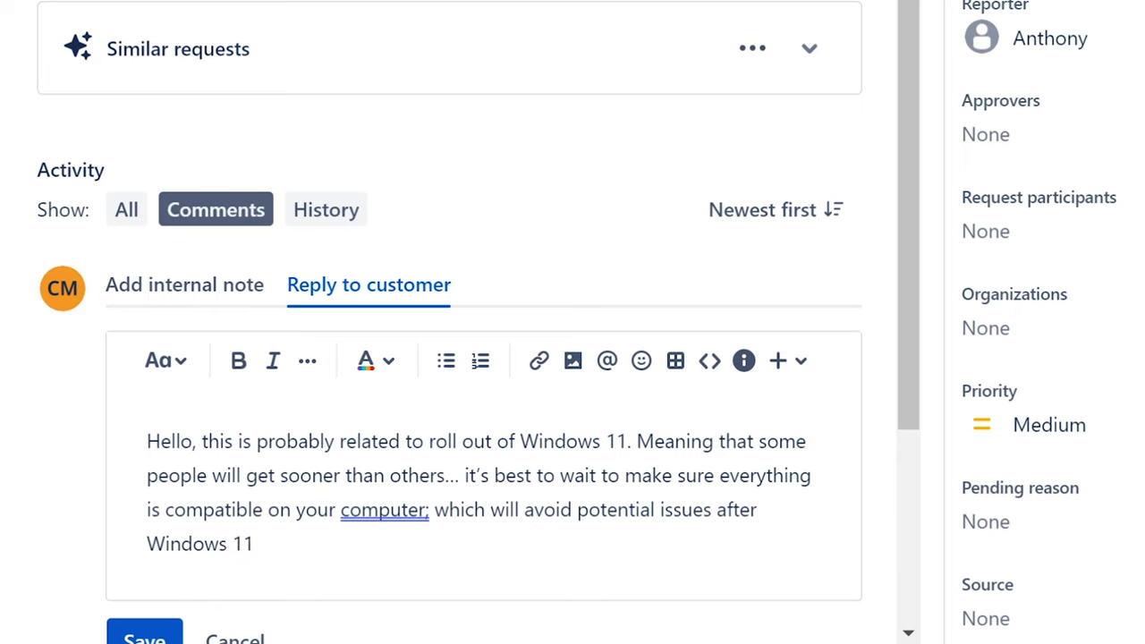
pyautogui.write(' install. Er')
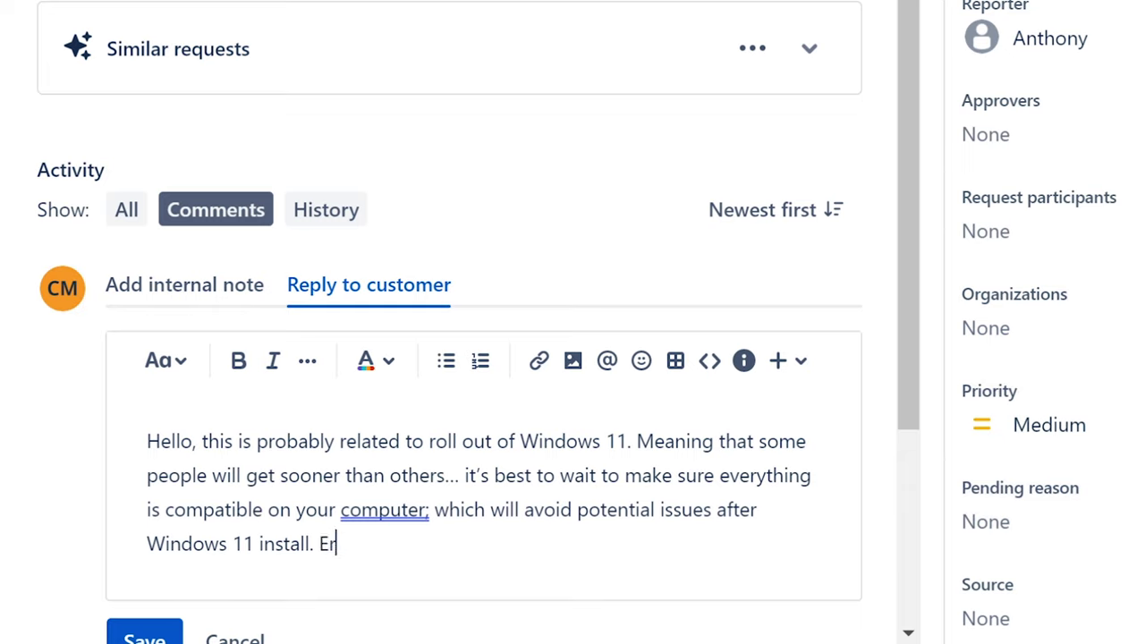
# - Close the reply with "Please watch my video on this." and sign it with the agent's first name
pyautogui.press('BackSpace')
pyautogui.press('BackSpace')
pyautogui.write('Please watch ')
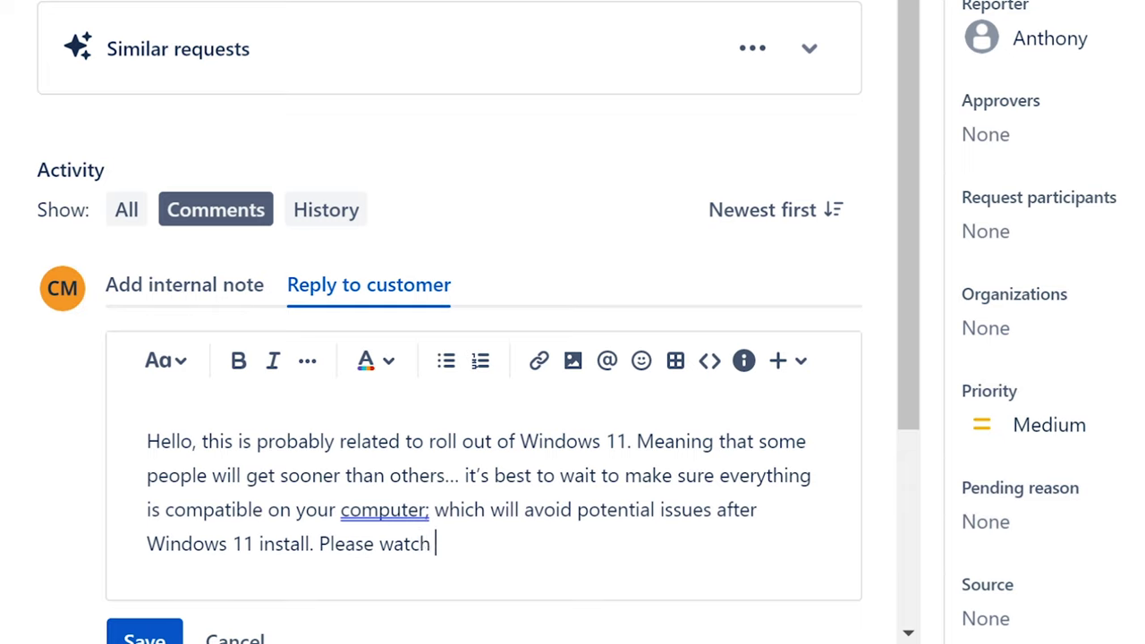
pyautogui.write('my video.')
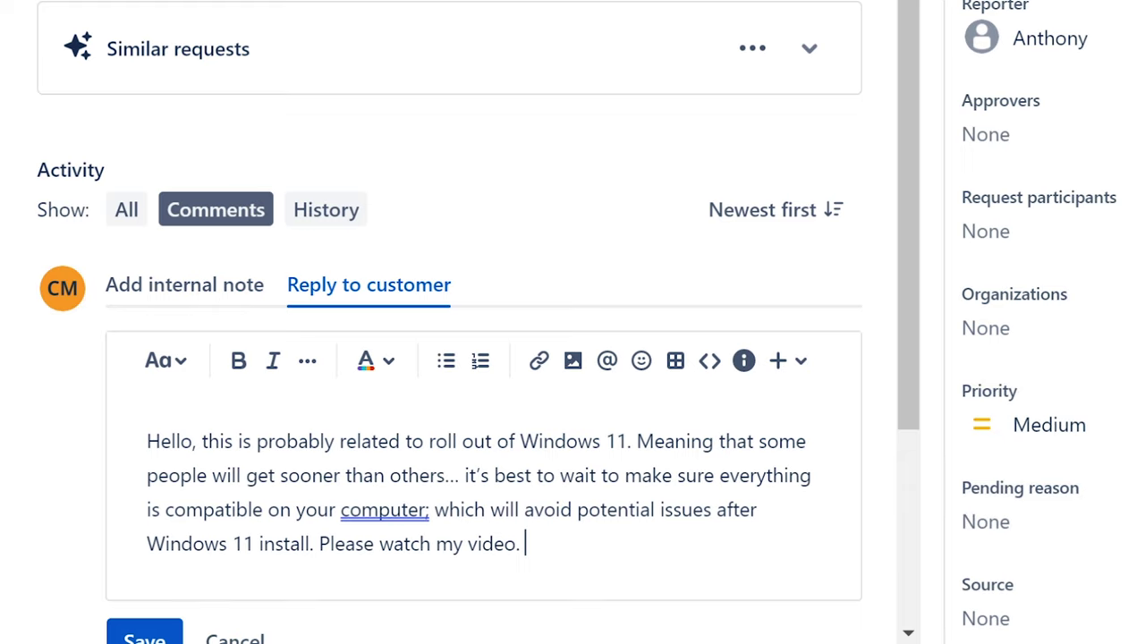
pyautogui.press('BackSpace')
pyautogui.press('BackSpace')
pyautogui.write('on this. Ervin')
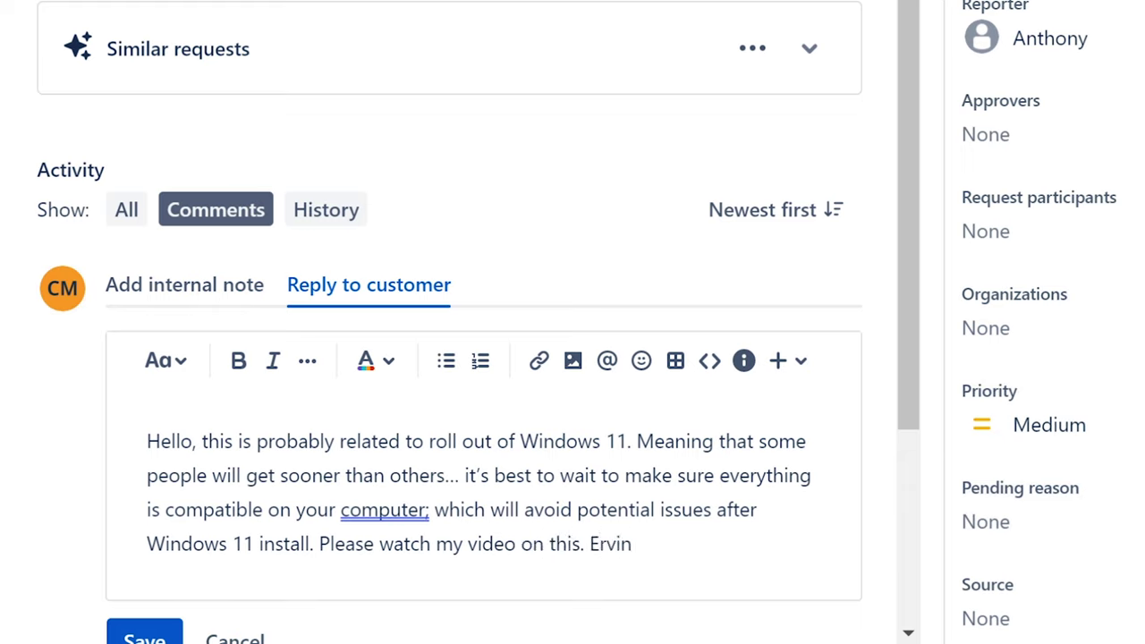
# - Post the Windows 11 rollout reply to the customer
pyautogui.click(143, 636)
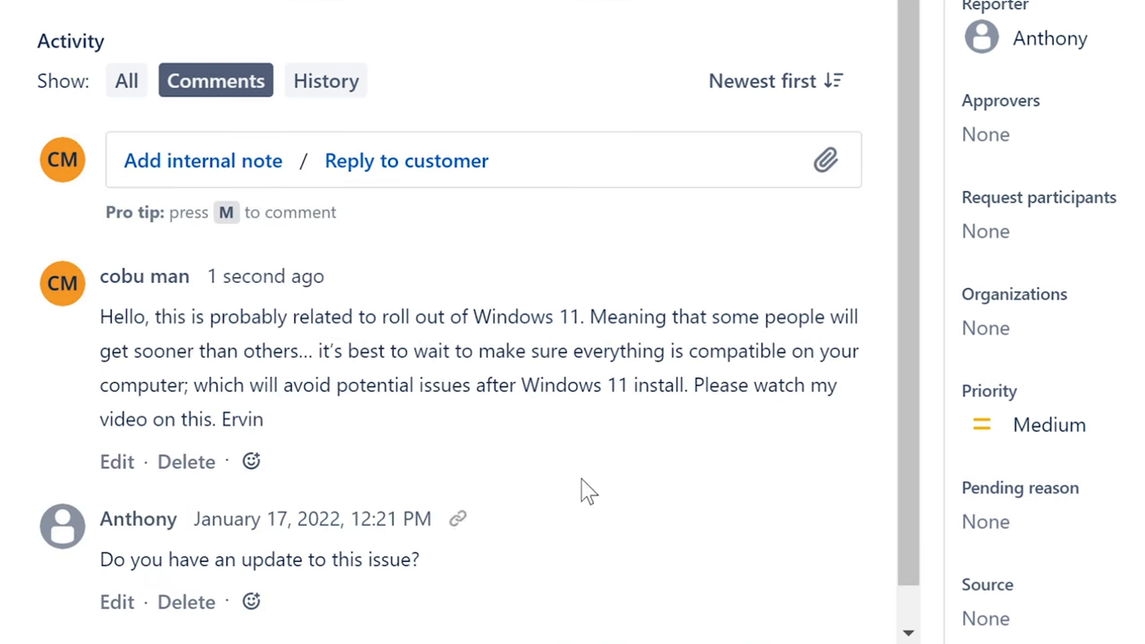
pyautogui.scroll(3, 913, 134)
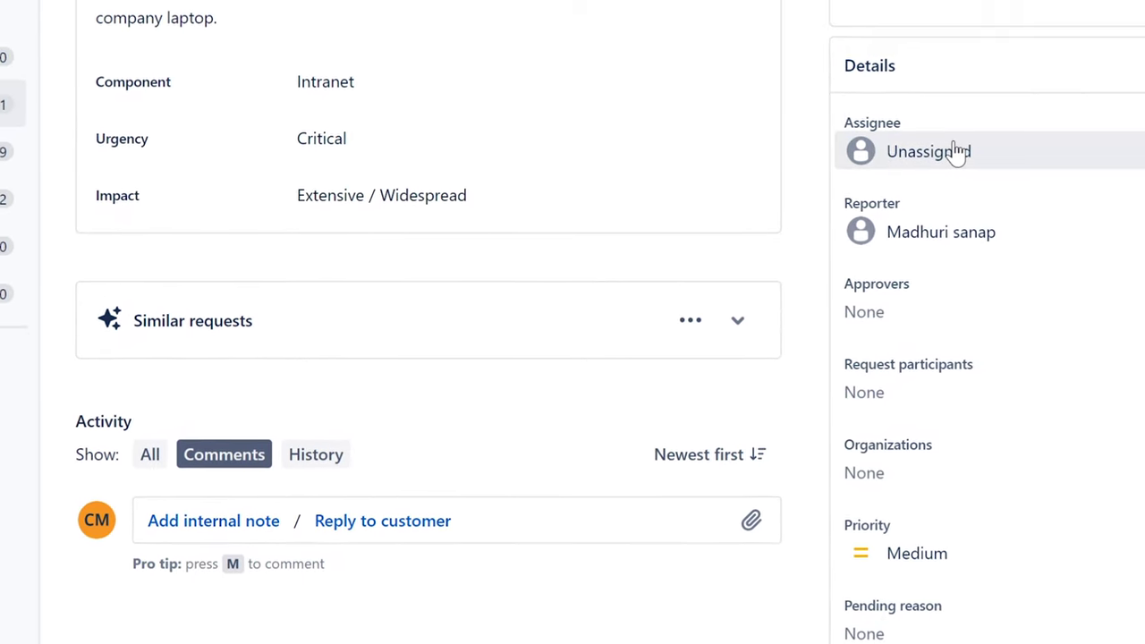
# - Assign the unassigned "Verient playbook" ticket to the agent's own account
pyautogui.click(984, 103)
pyautogui.click(922, 240)
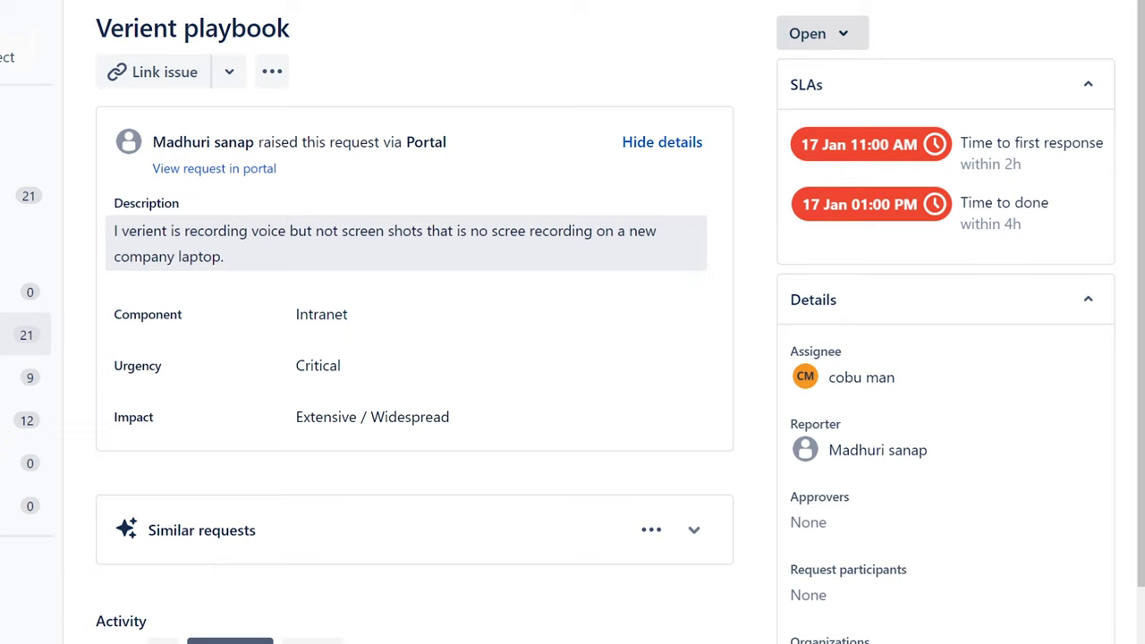
# - Correct the ticket's title to "Verint Playback" and save it
pyautogui.moveTo(310, 33); pyautogui.dragTo(96, 28)
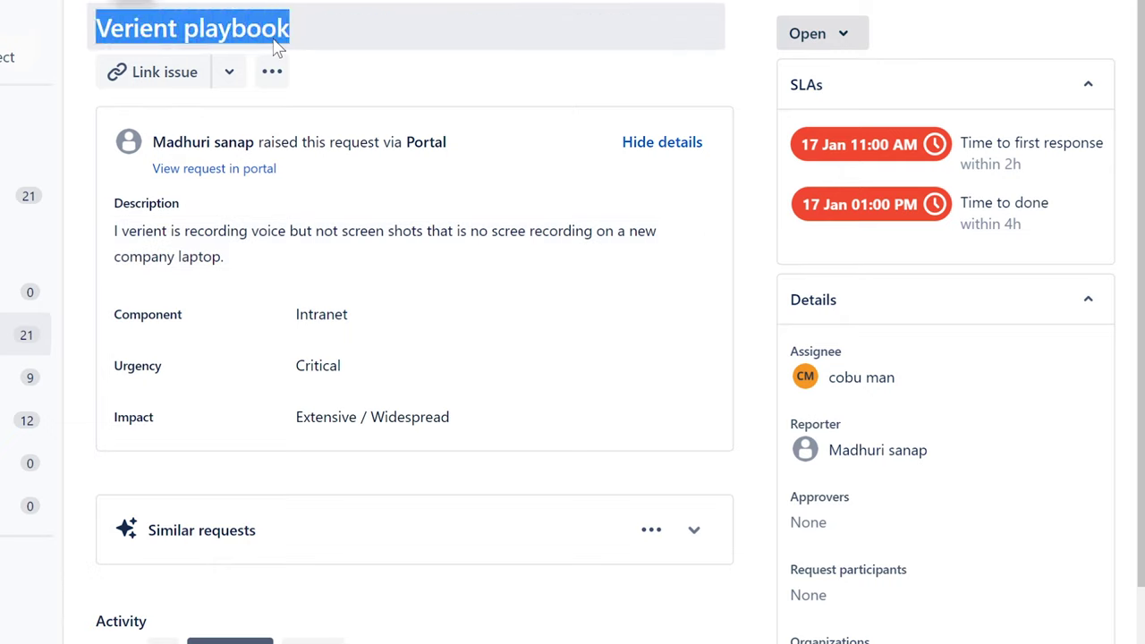
pyautogui.click(306, 33)
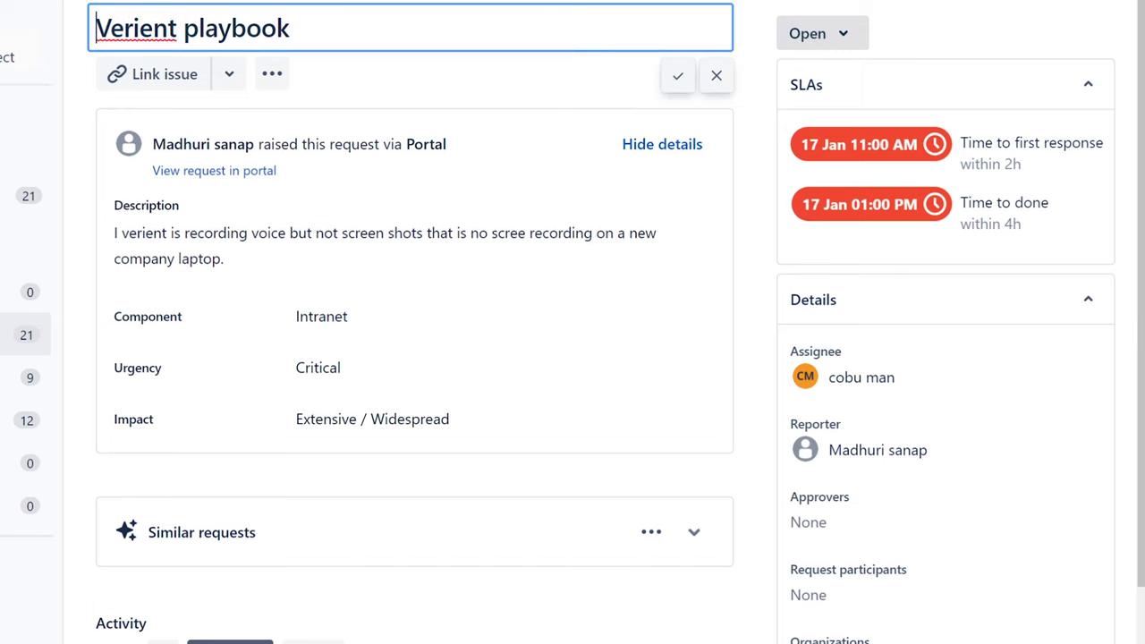
pyautogui.click(152, 28)
pyautogui.press('BackSpace')
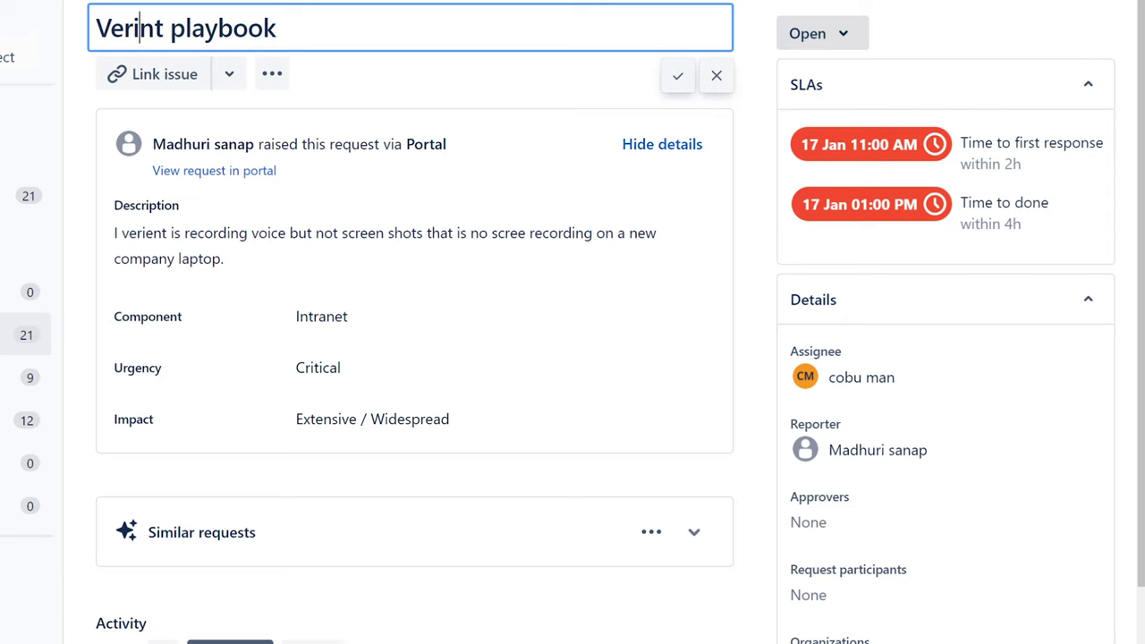
pyautogui.moveTo(278, 28); pyautogui.dragTo(170, 29)
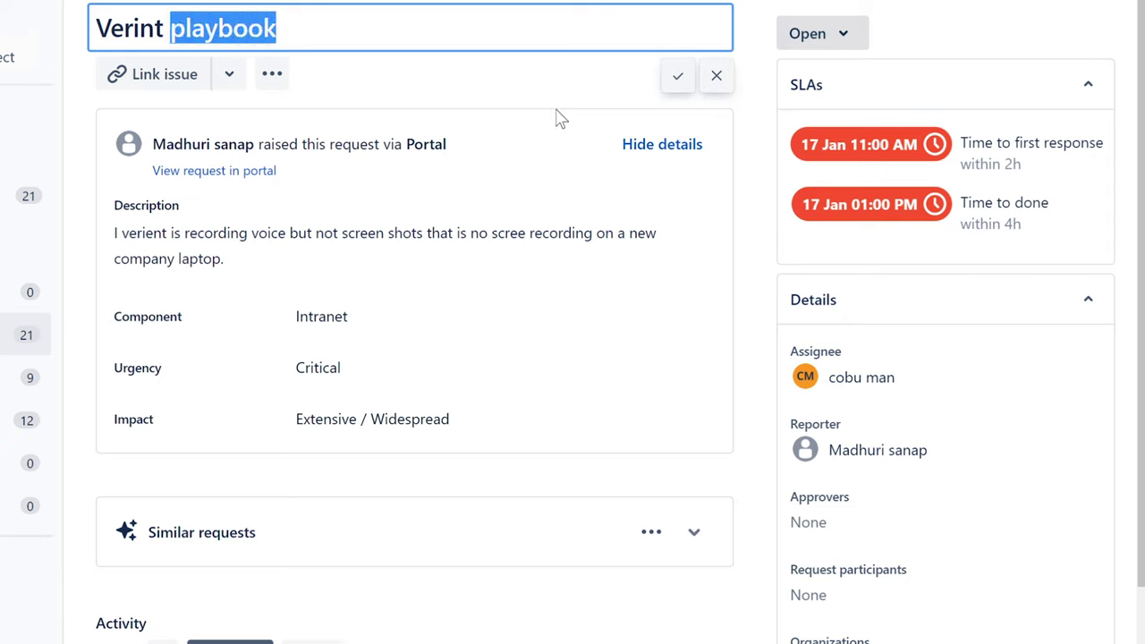
pyautogui.write('Play')
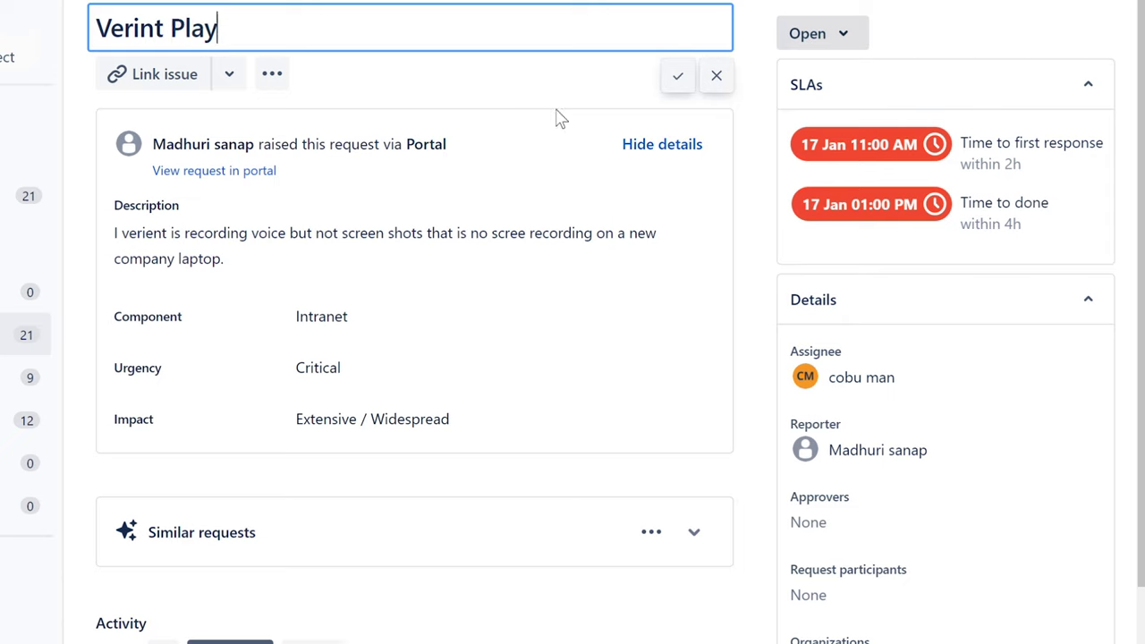
pyautogui.write('back')
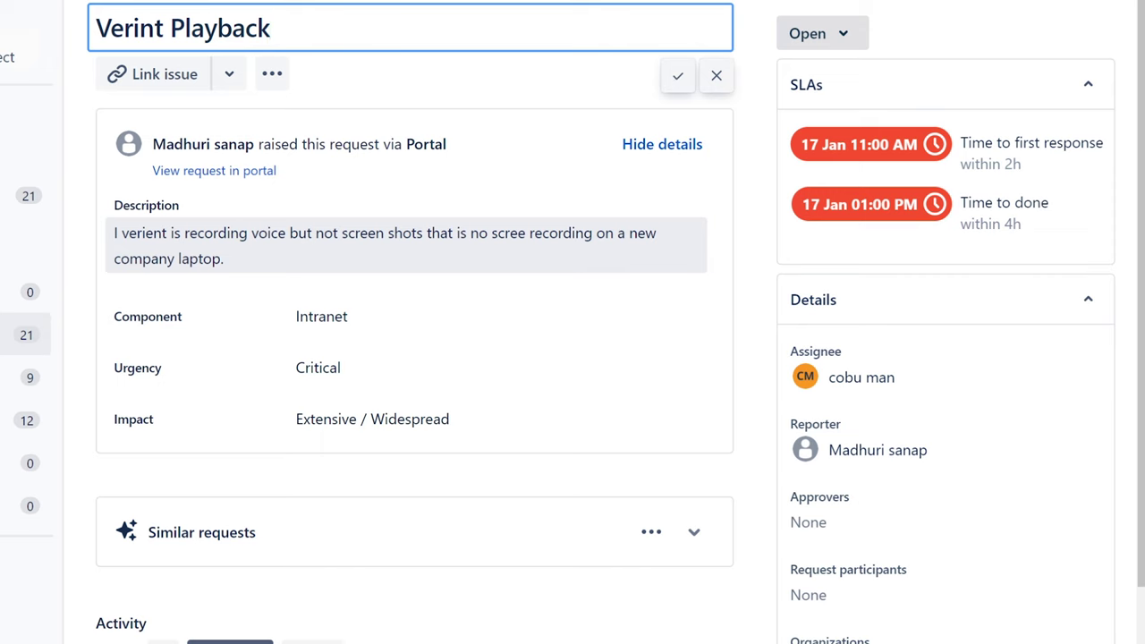
pyautogui.click(521, 243)
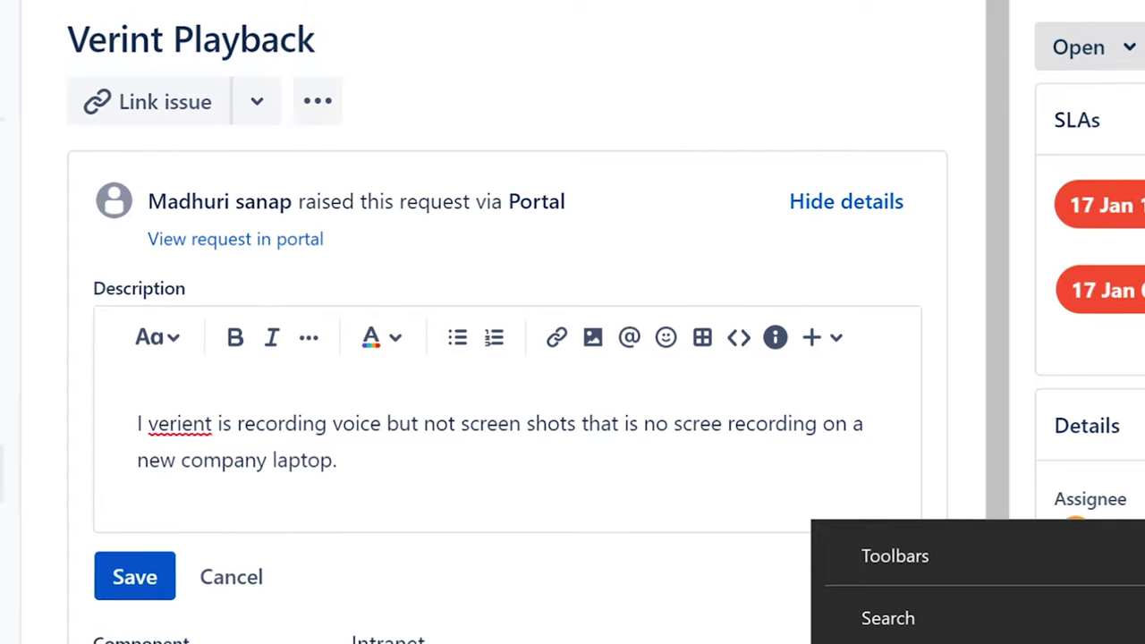
# - Look through the running processes in Task Manager, and return to the ticket
pyautogui.hotkey('ctrl', 'shift', 'Escape')
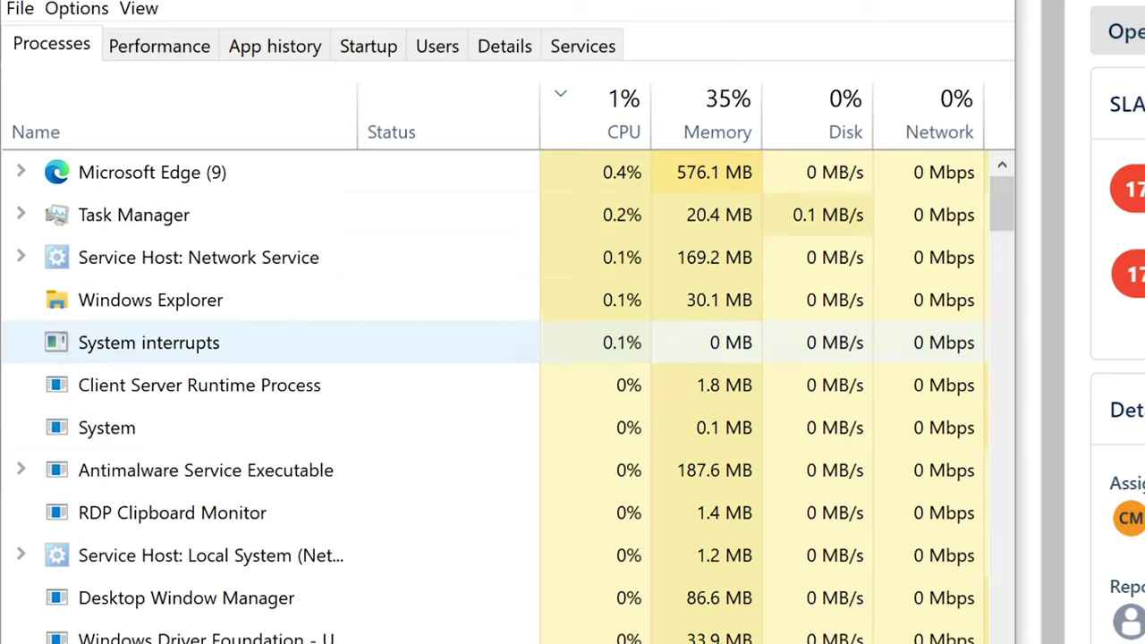
pyautogui.scroll(-6, 1002, 214)
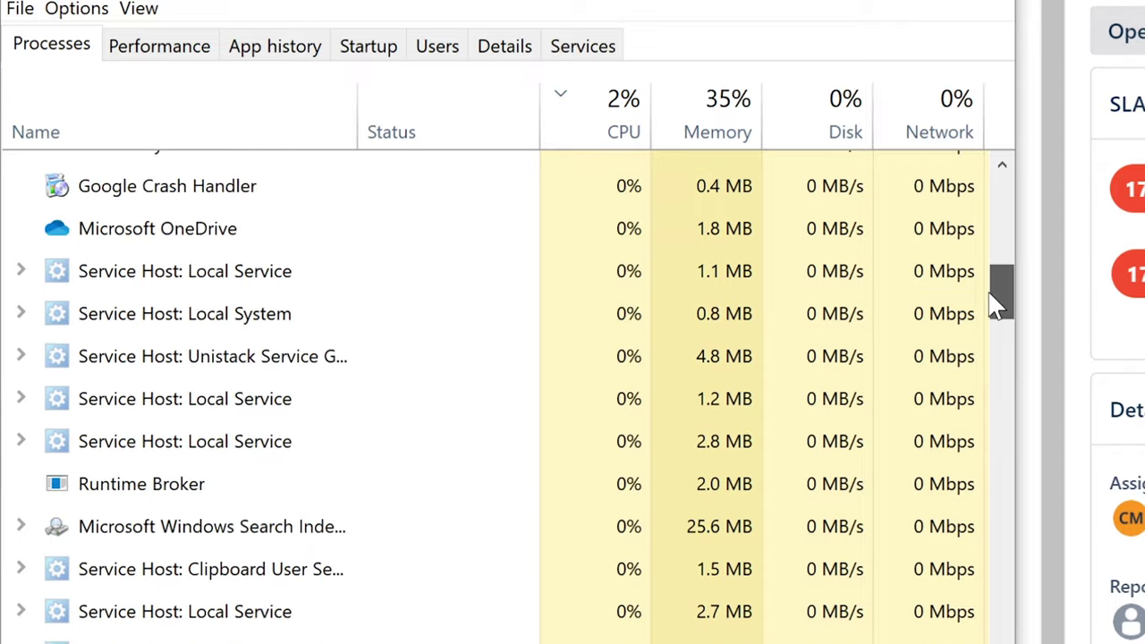
pyautogui.hotkey('alt', 'Tab')
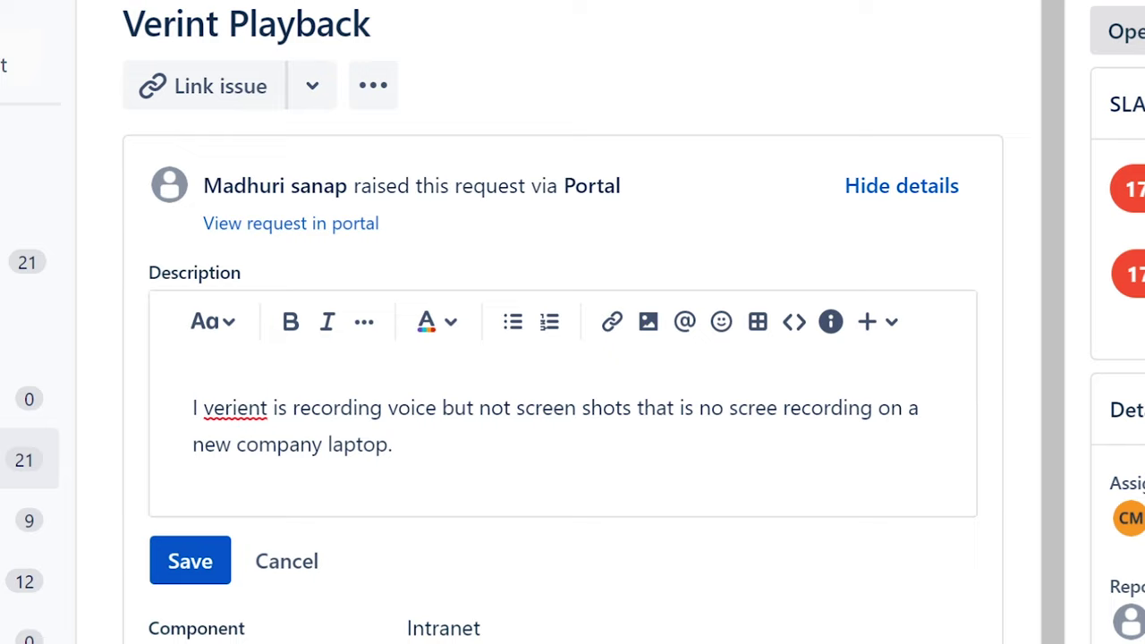
pyautogui.moveTo(277, 407); pyautogui.dragTo(394, 444)
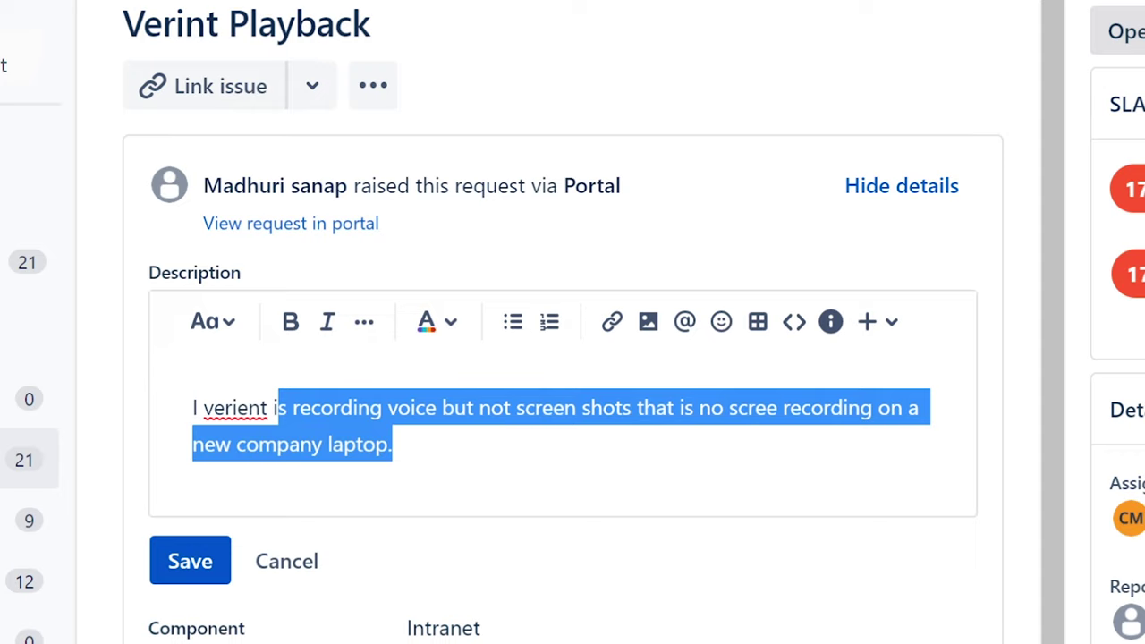
pyautogui.click(392, 445)
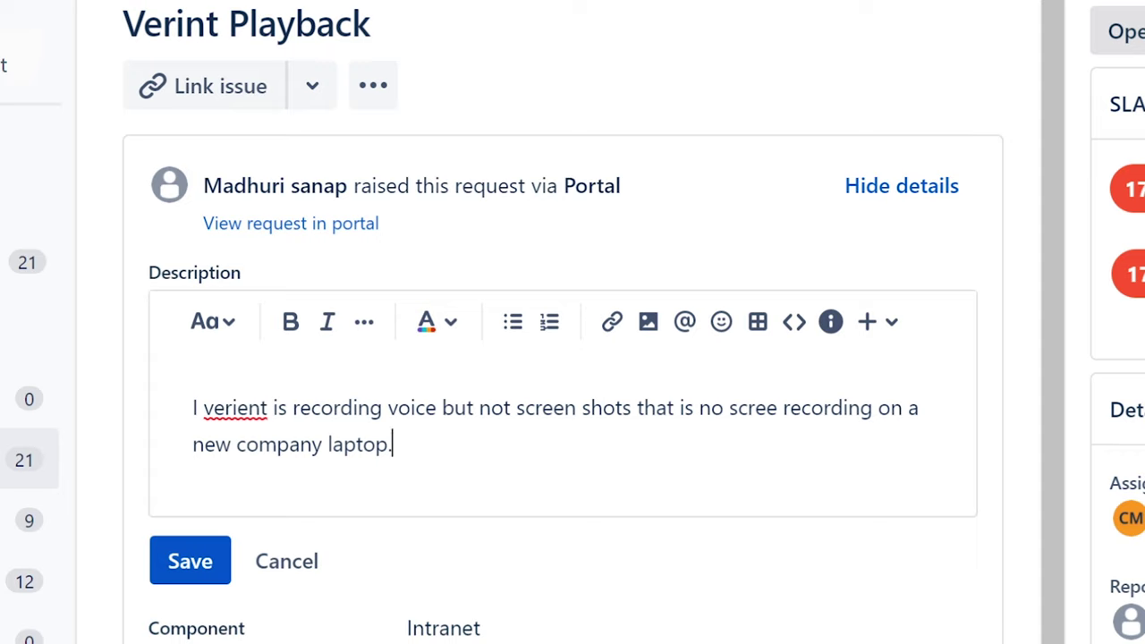
pyautogui.click(525, 407)
pyautogui.click(393, 444)
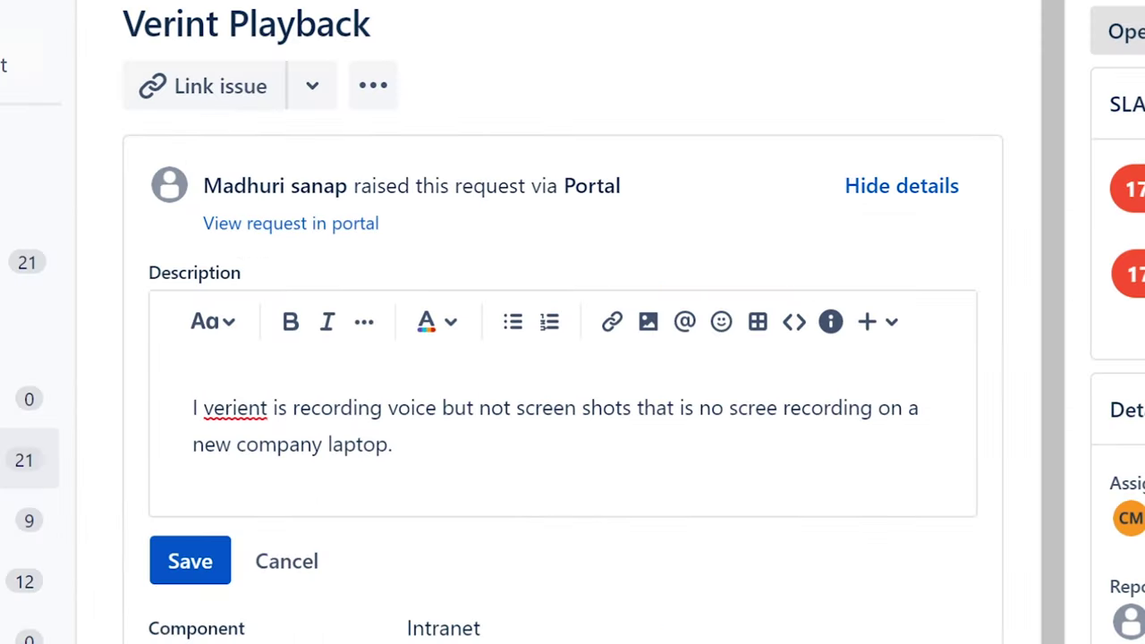
# - Open the Windows Add or remove programs settings and look through the list of installed apps
pyautogui.press('super')
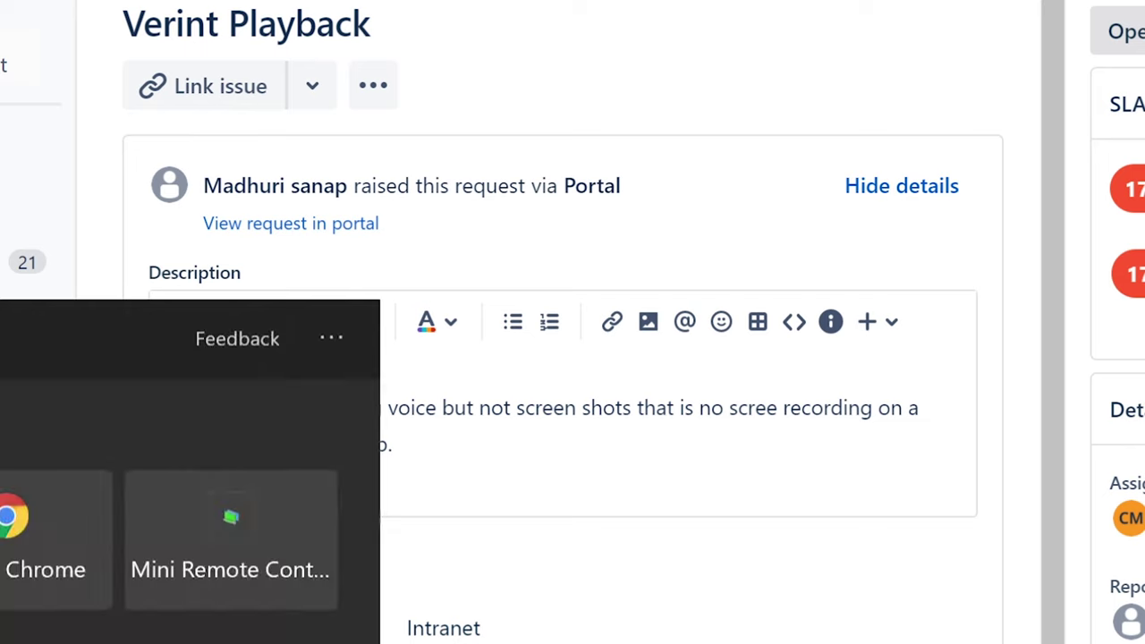
pyautogui.write('add')
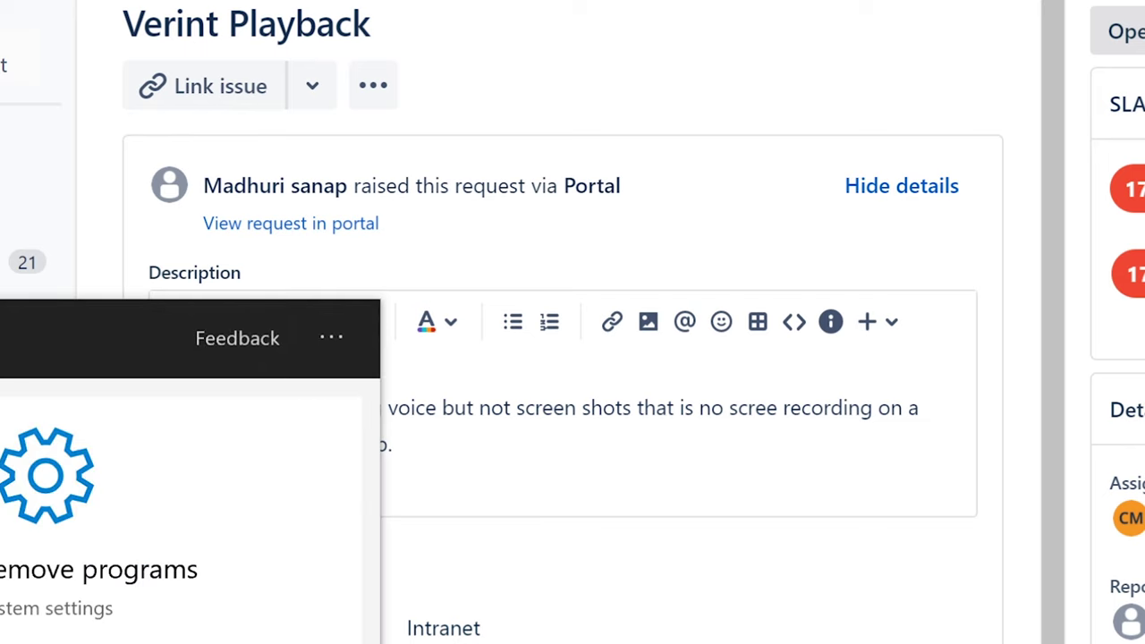
pyautogui.press('Return')
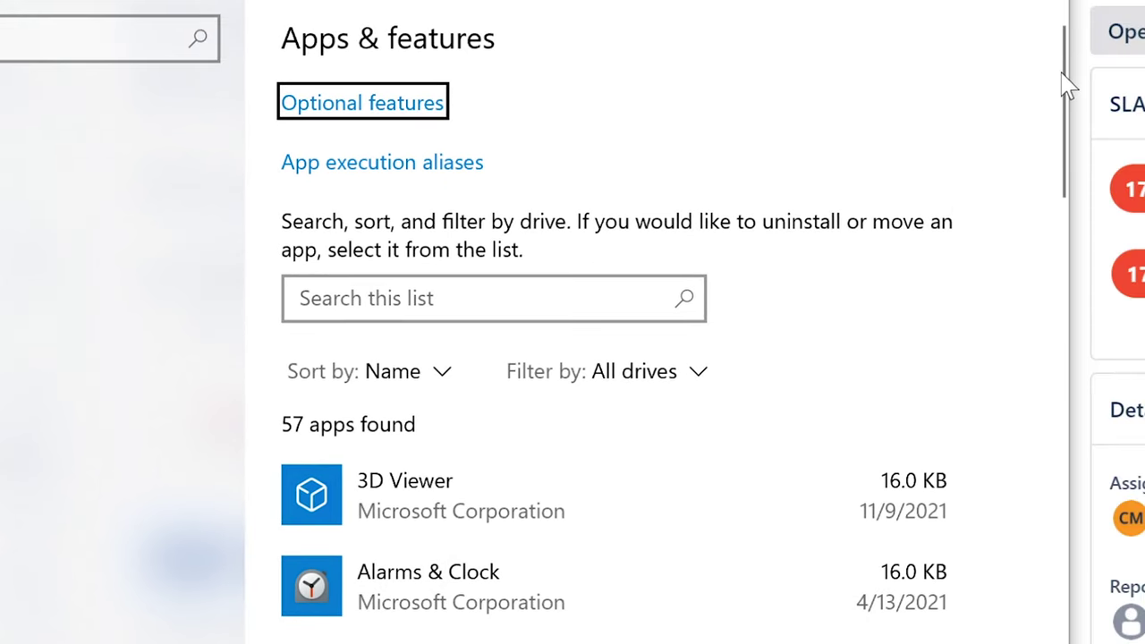
pyautogui.moveTo(1060, 79); pyautogui.dragTo(1055, 117)
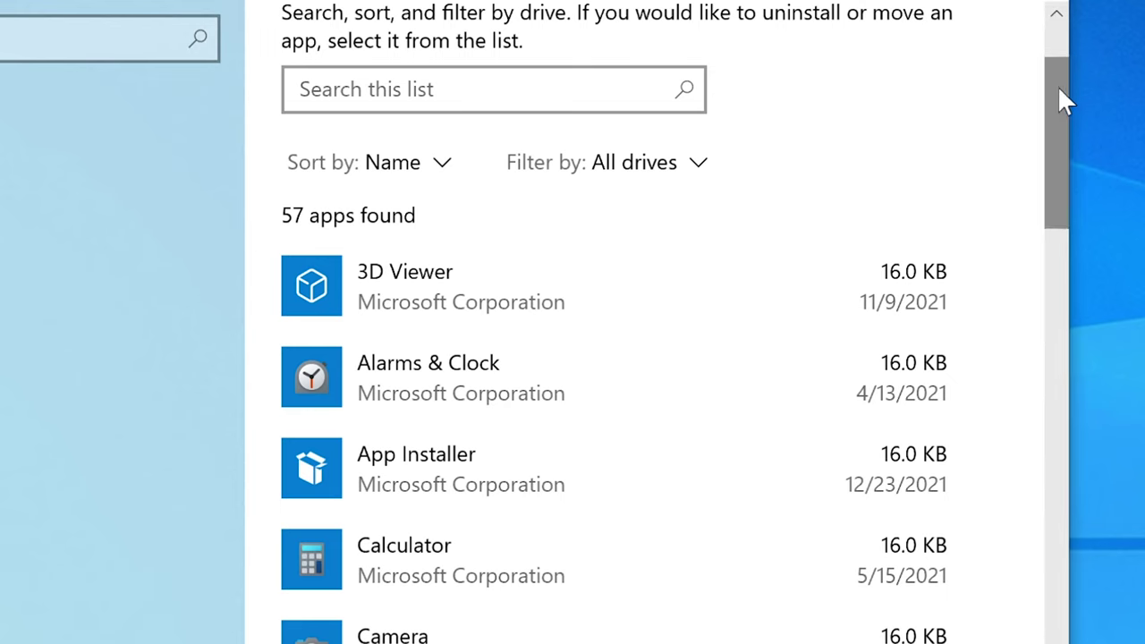
pyautogui.moveTo(1057, 85); pyautogui.dragTo(1028, 237)
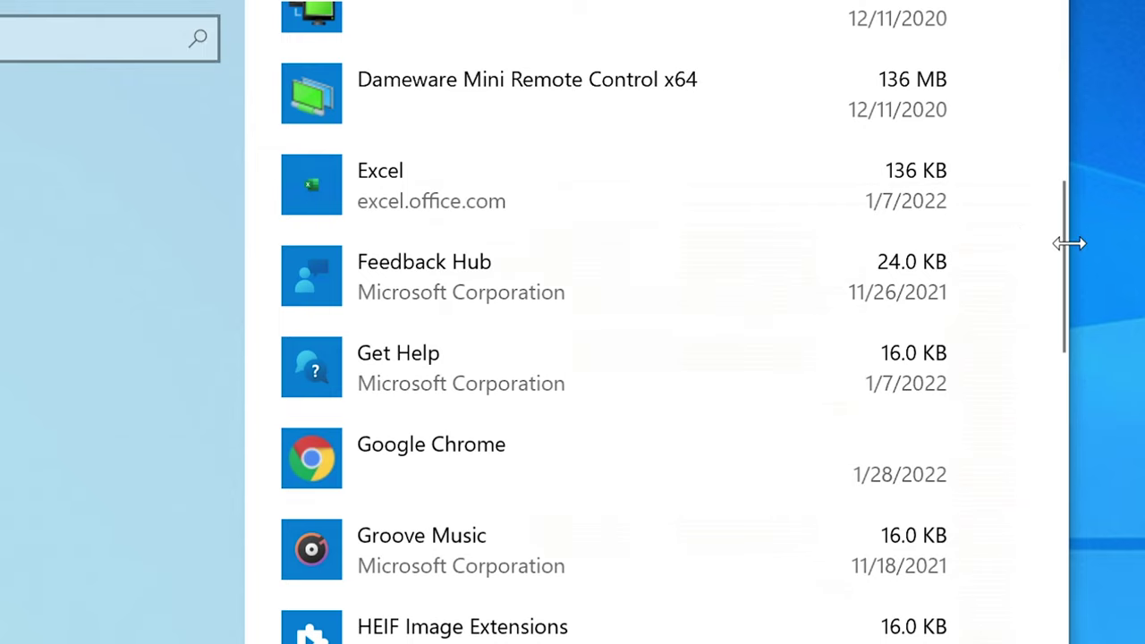
pyautogui.moveTo(1054, 257); pyautogui.dragTo(912, 349)
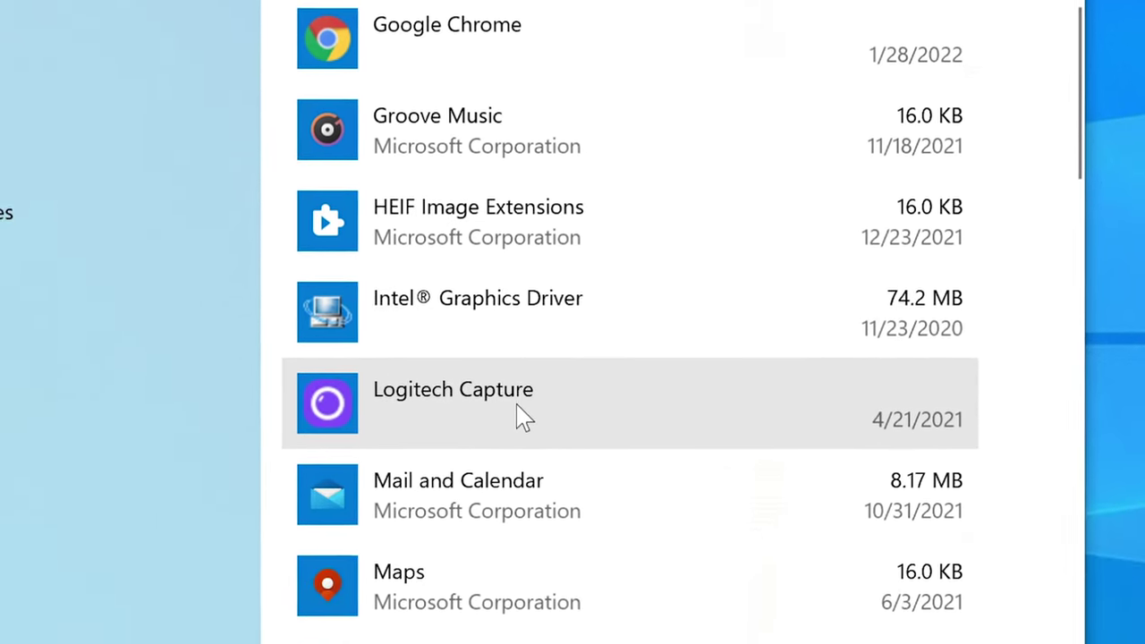
pyautogui.click(519, 362)
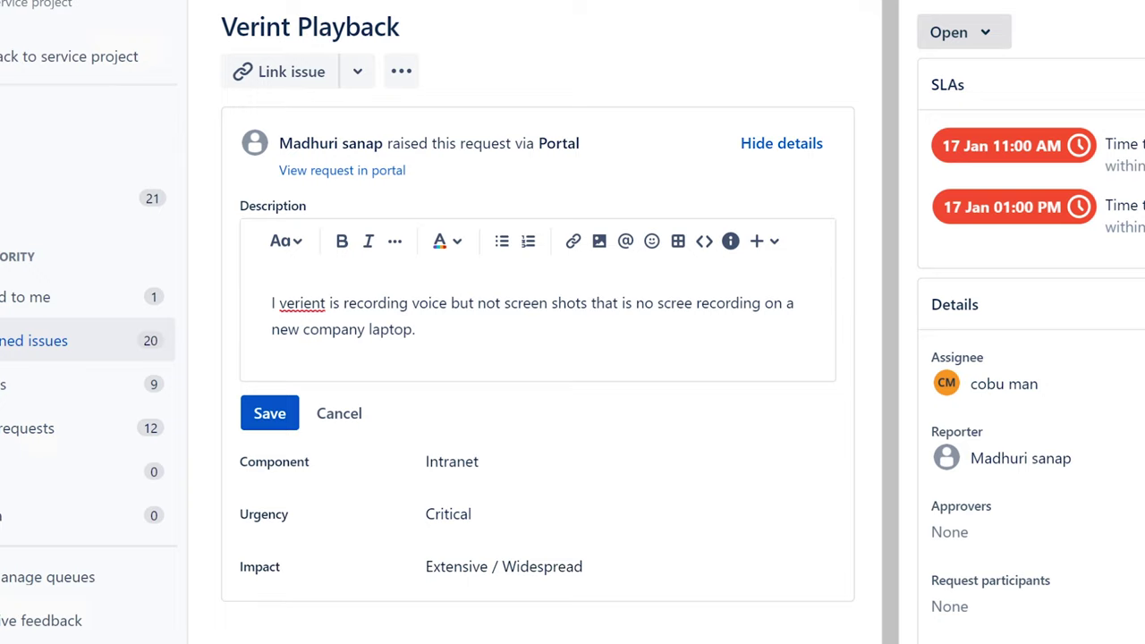
# - Discard the open description edit on the Verint Playback ticket and start a reply to the customer
pyautogui.click(340, 413)
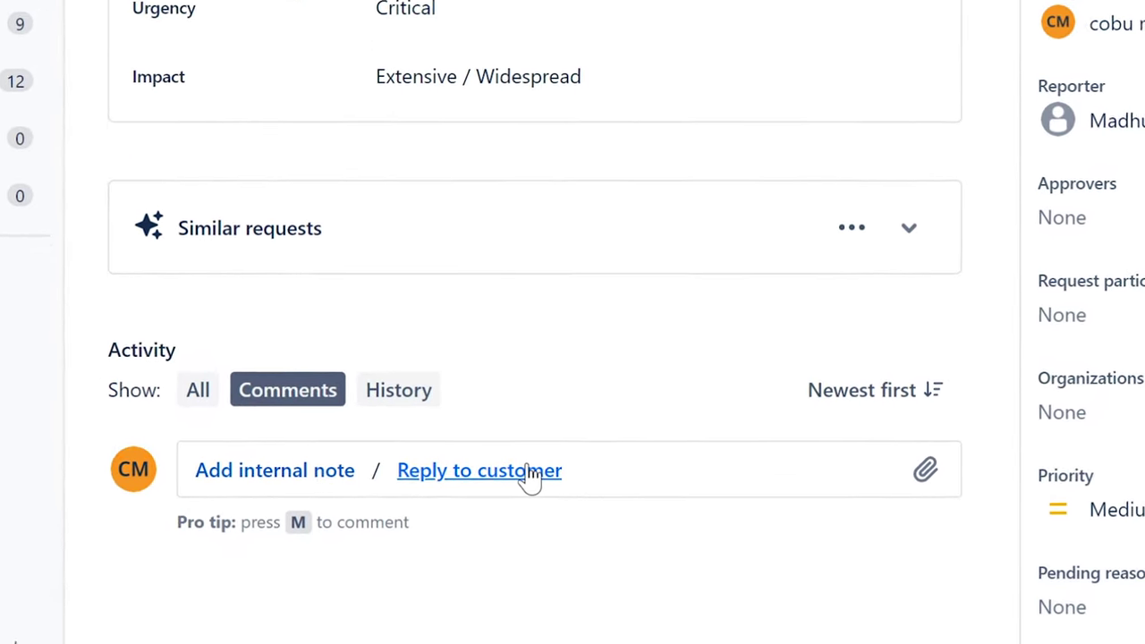
pyautogui.click(532, 514)
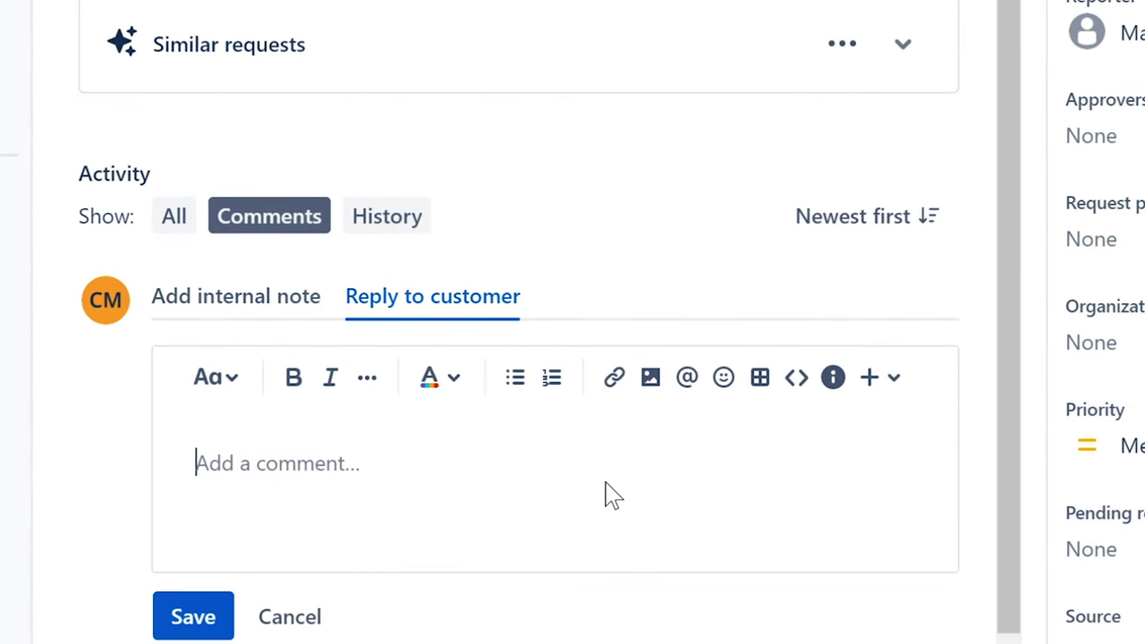
pyautogui.write('Please')
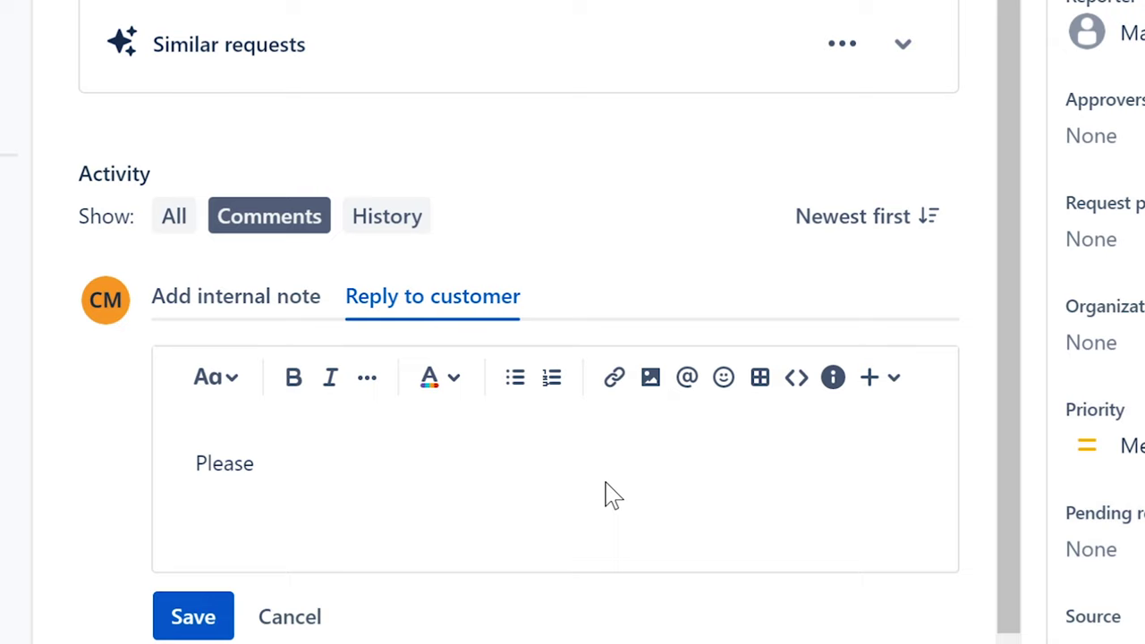
pyautogui.press('BackSpace')
pyautogui.press('BackSpace')
pyautogui.press('BackSpace')
pyautogui.press('BackSpace')
pyautogui.press('BackSpace')
pyautogui.press('BackSpace')
pyautogui.press('BackSpace')
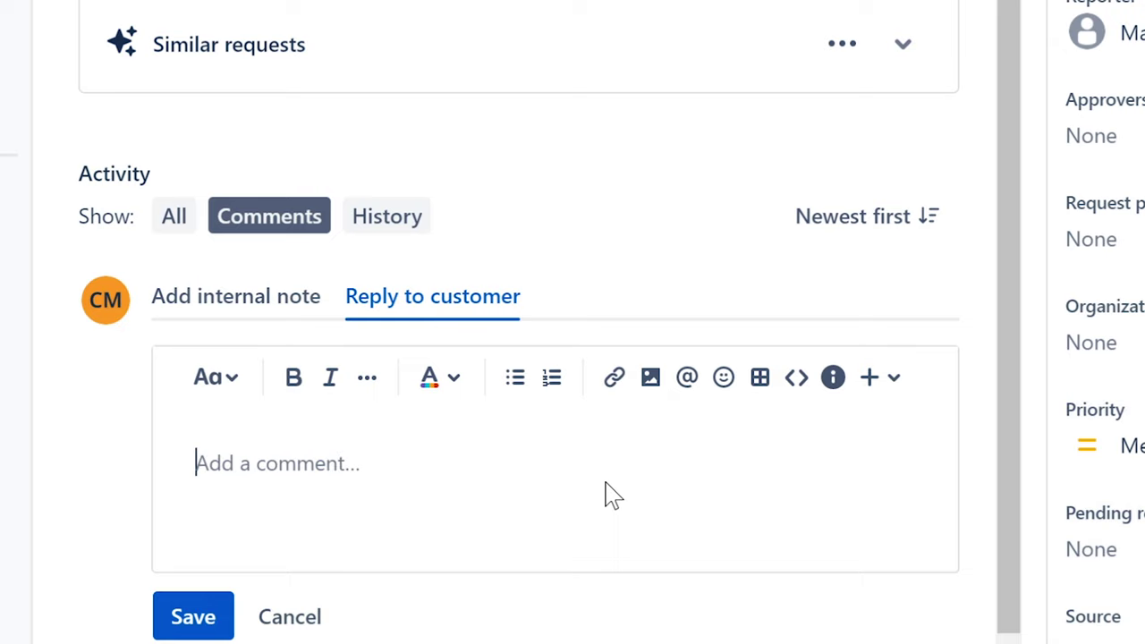
# - Begin the customer reply with "Hello, I would uninstall"
pyautogui.write('Hello, ')
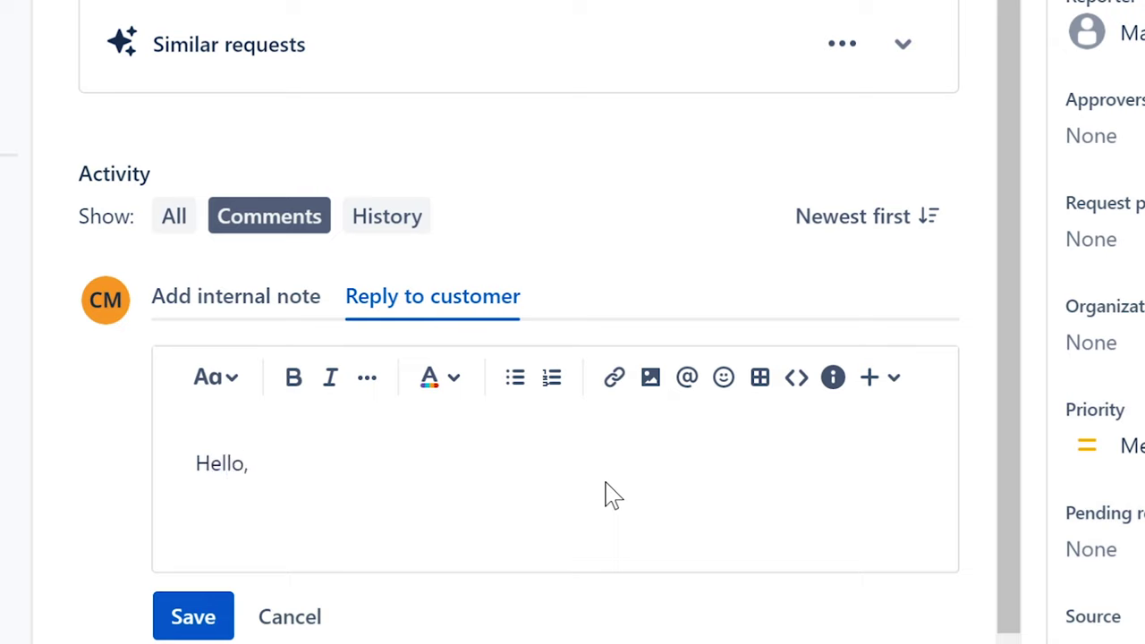
pyautogui.write('plea')
pyautogui.press('BackSpace')
pyautogui.press('BackSpace')
pyautogui.write('lea')
pyautogui.press('BackSpace')
pyautogui.press('BackSpace')
pyautogui.press('BackSpace')
pyautogui.press('BackSpace')
pyautogui.write('you can')
pyautogui.press('BackSpace')
pyautogui.press('BackSpace')
pyautogui.press('BackSpace')
pyautogui.press('BackSpace')
pyautogui.press('BackSpace')
pyautogui.press('BackSpace')
pyautogui.press('BackSpace')
pyautogui.press('BackSpace')
pyautogui.write('I would uninstall ')
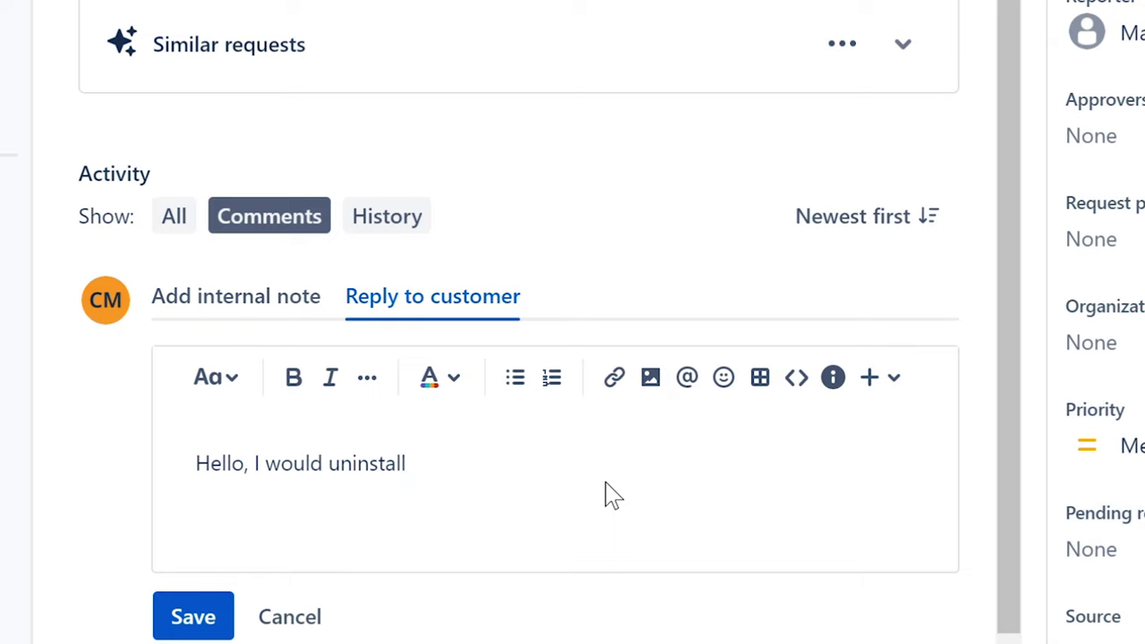
# - Continue the reply with "any Verint software that is on the computer and then"
pyautogui.write('any Verin')
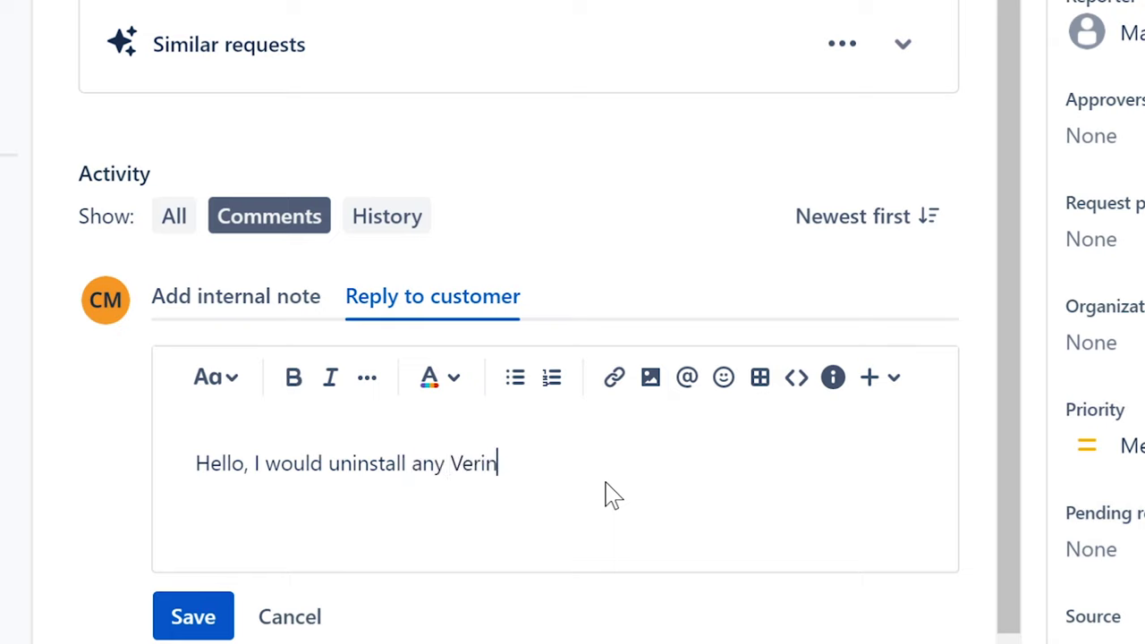
pyautogui.write('t software ')
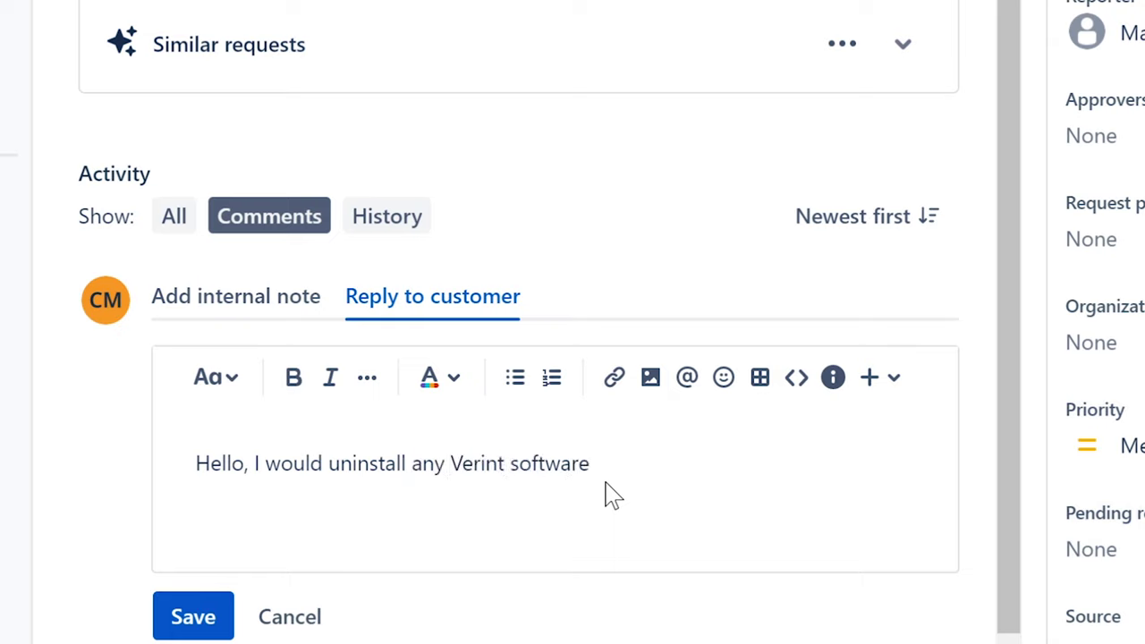
pyautogui.write('that is on the computer an')
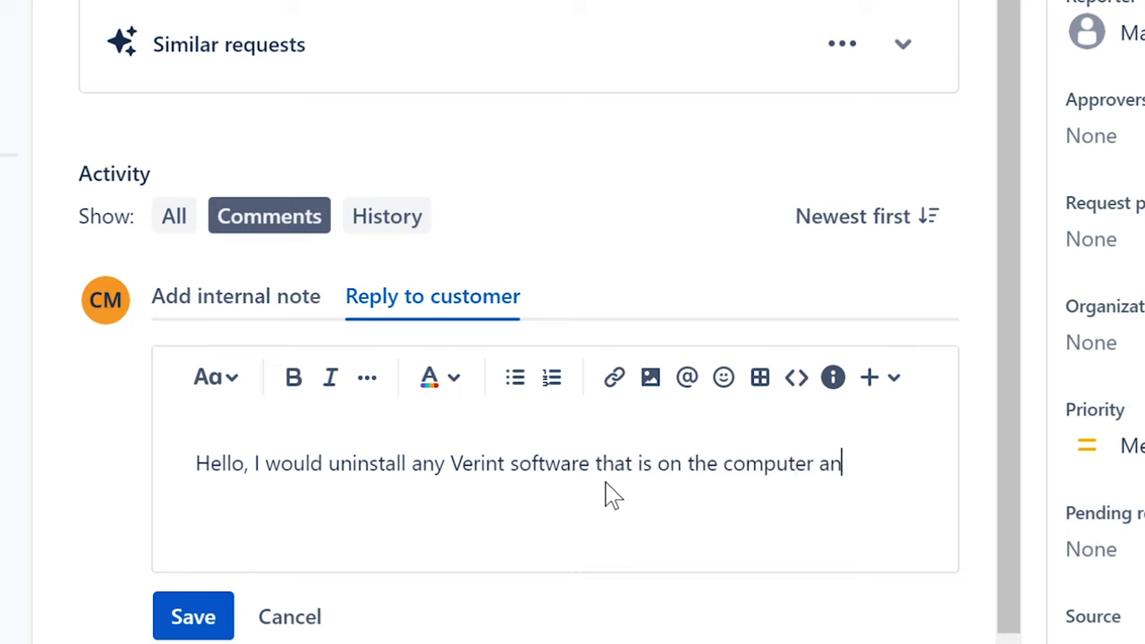
pyautogui.write('d then amk')
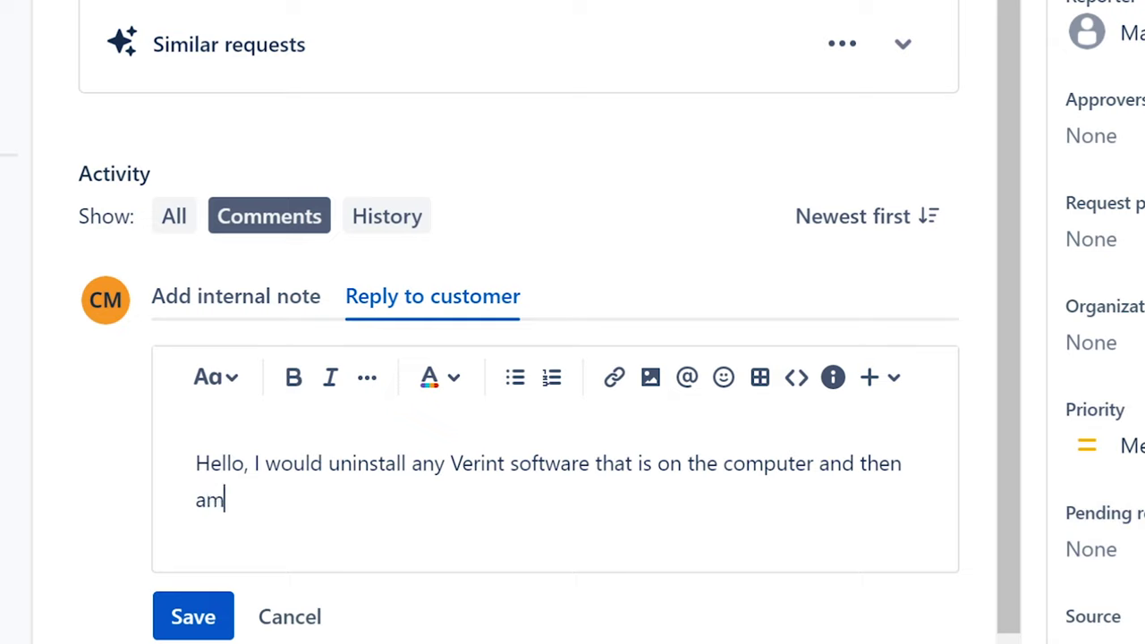
# - Replace the stray "am" and continue the customer reply with "make sure that it's reinstalled with the correct version."
pyautogui.press('BackSpace')
pyautogui.press('BackSpace')
pyautogui.press('BackSpace')
pyautogui.press('BackSpace')
pyautogui.write('make sure that ')
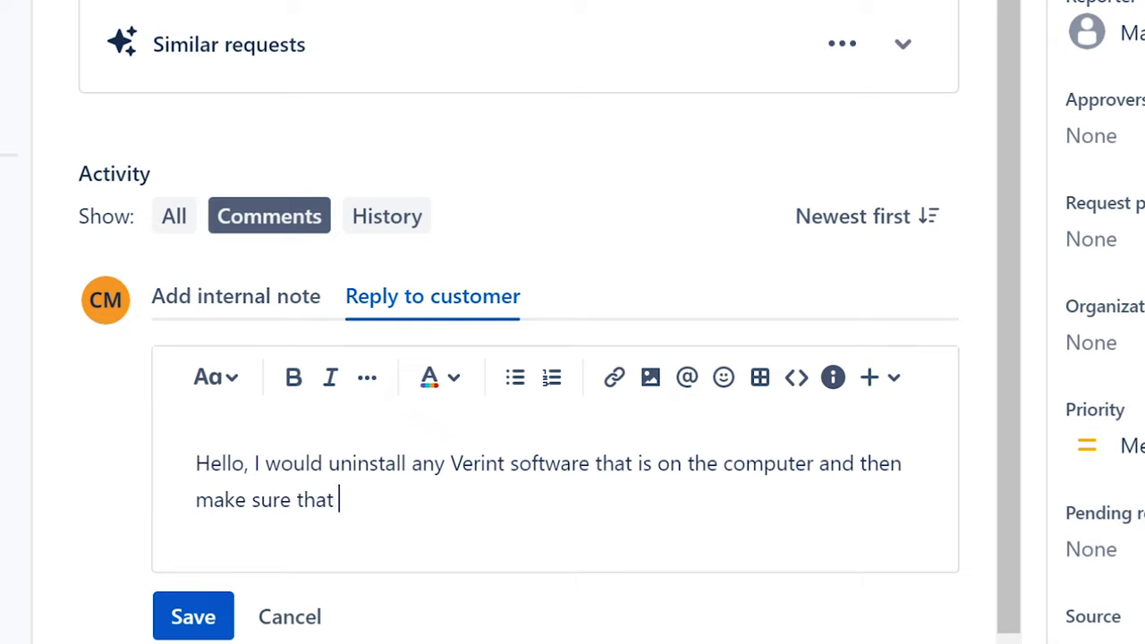
pyautogui.write("it 's reinstalled ")
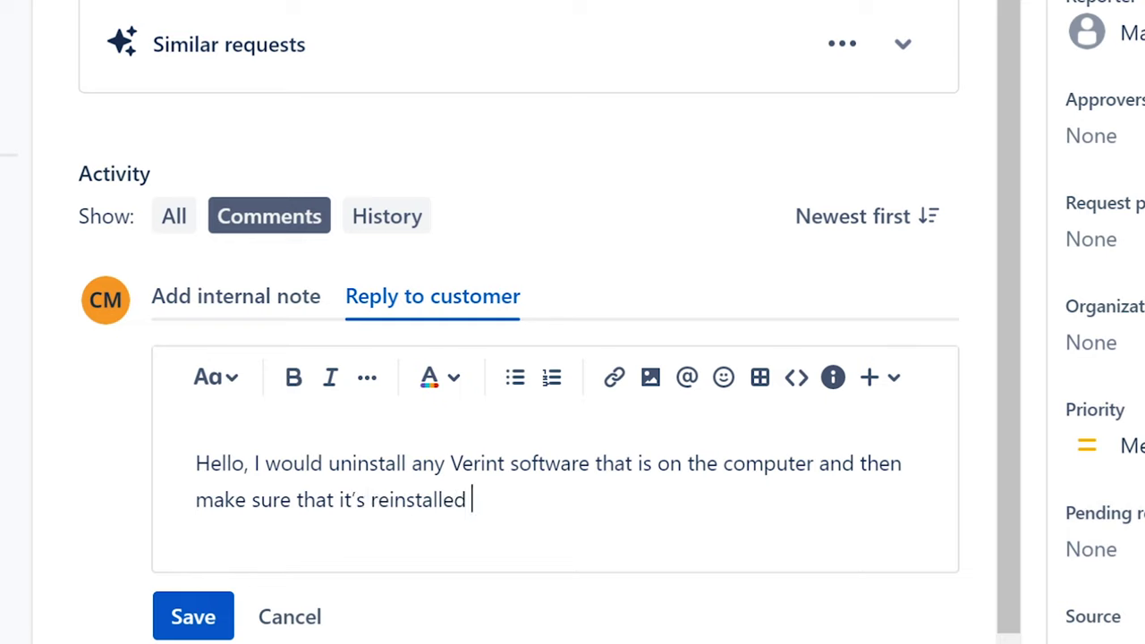
pyautogui.write('with the co')
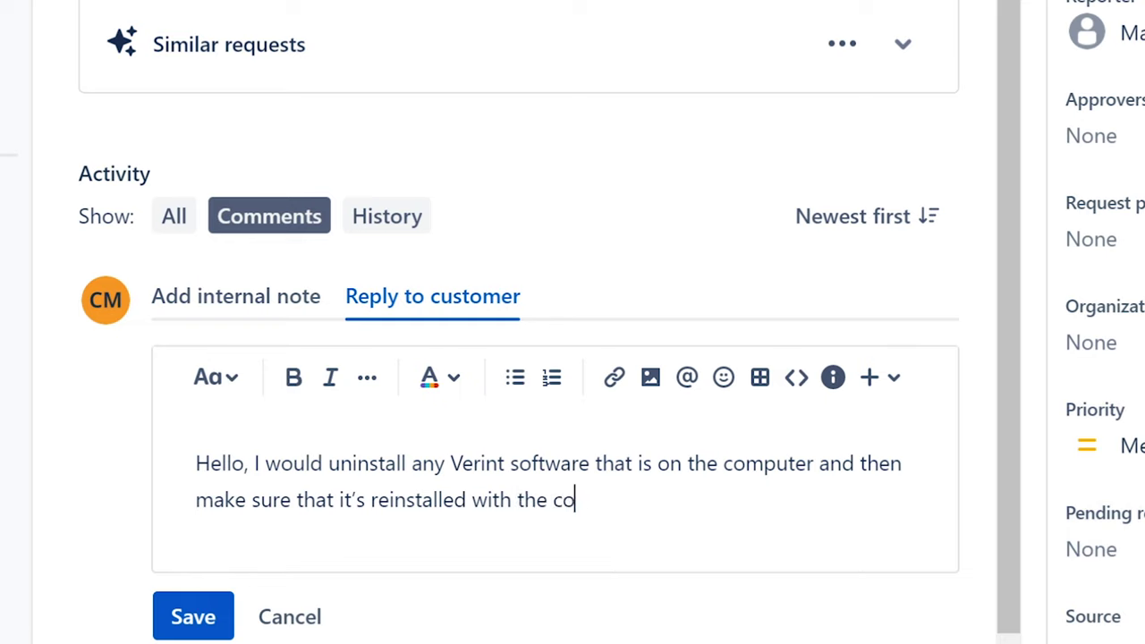
pyautogui.write('rrect ve')
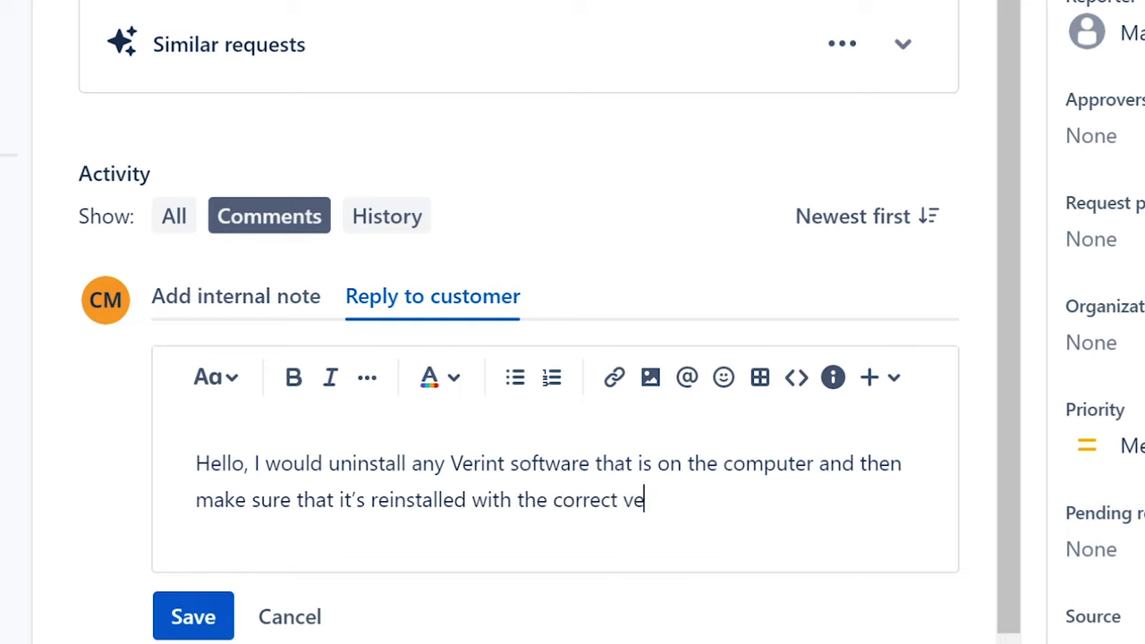
pyautogui.write('rsion. RE')
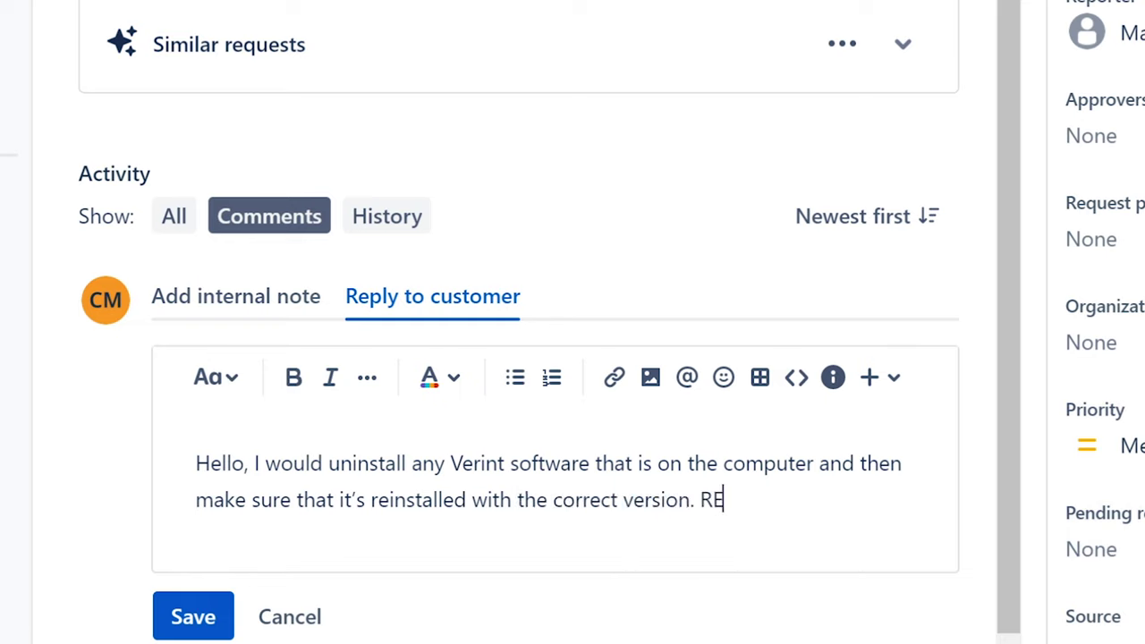
# - Add the sentence "Reboot computer aftereards." to the customer reply, followed by a first name
pyautogui.press('BackSpace')
pyautogui.write('eboot t')
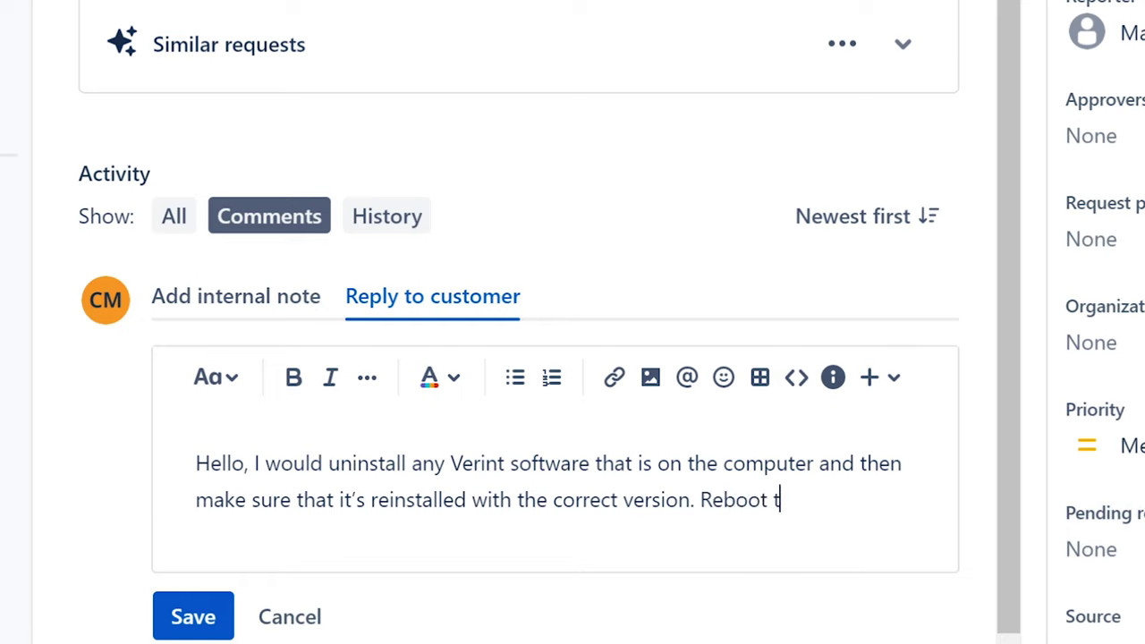
pyautogui.press('BackSpace')
pyautogui.write('cmpu')
pyautogui.press('BackSpace')
pyautogui.press('BackSpace')
pyautogui.press('BackSpace')
pyautogui.write('omputer af')
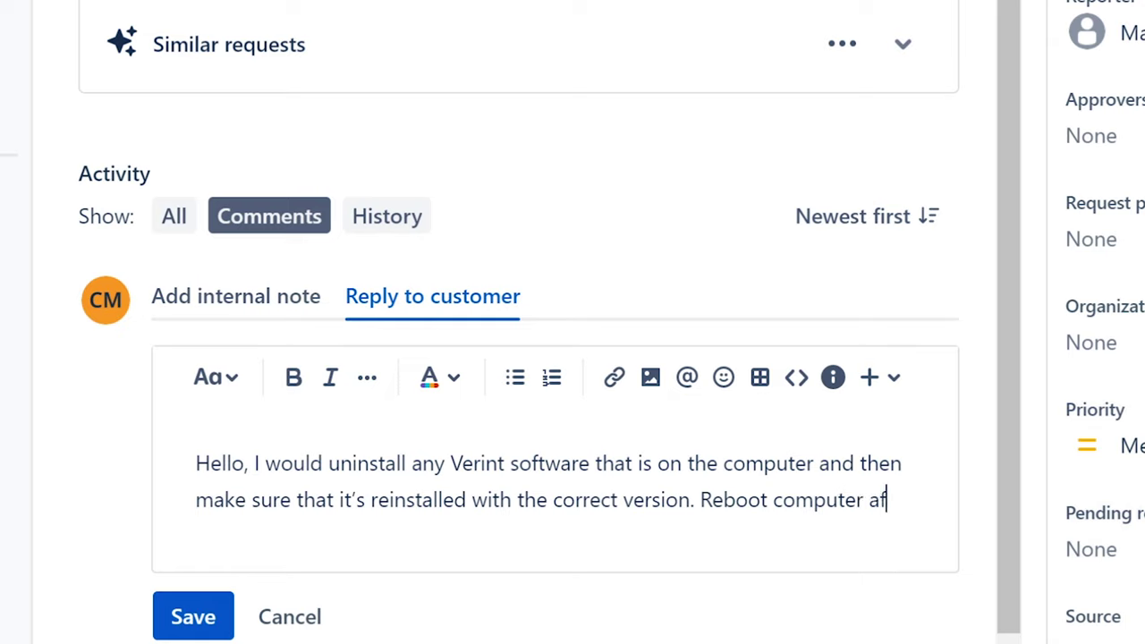
pyautogui.write('tew')
pyautogui.press('BackSpace')
pyautogui.write('re')
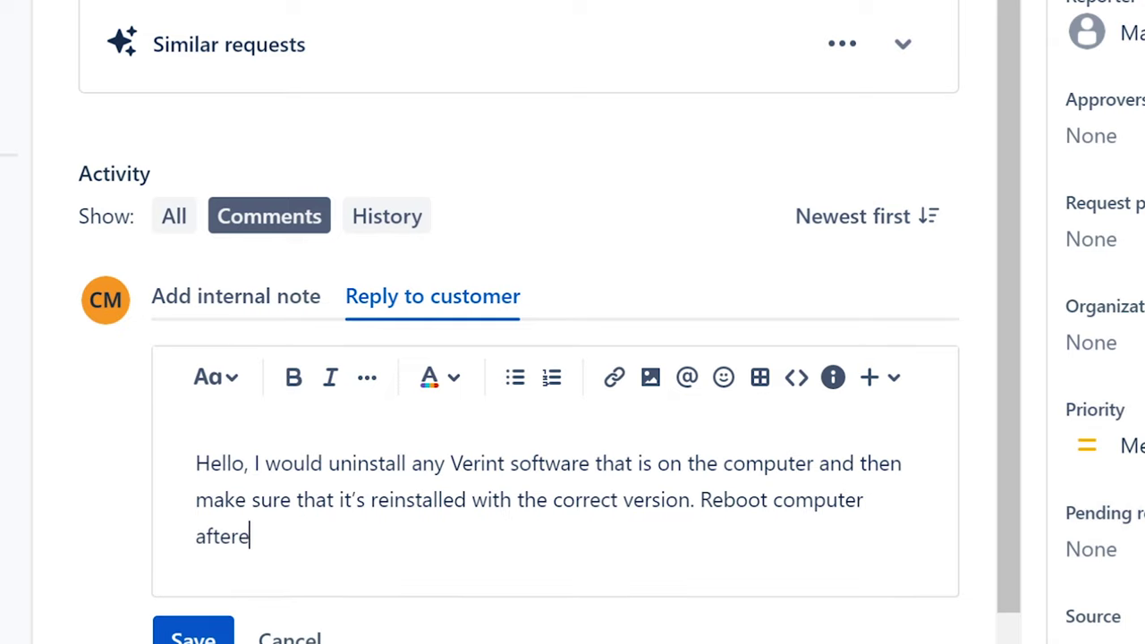
pyautogui.write('ards. Ervin')
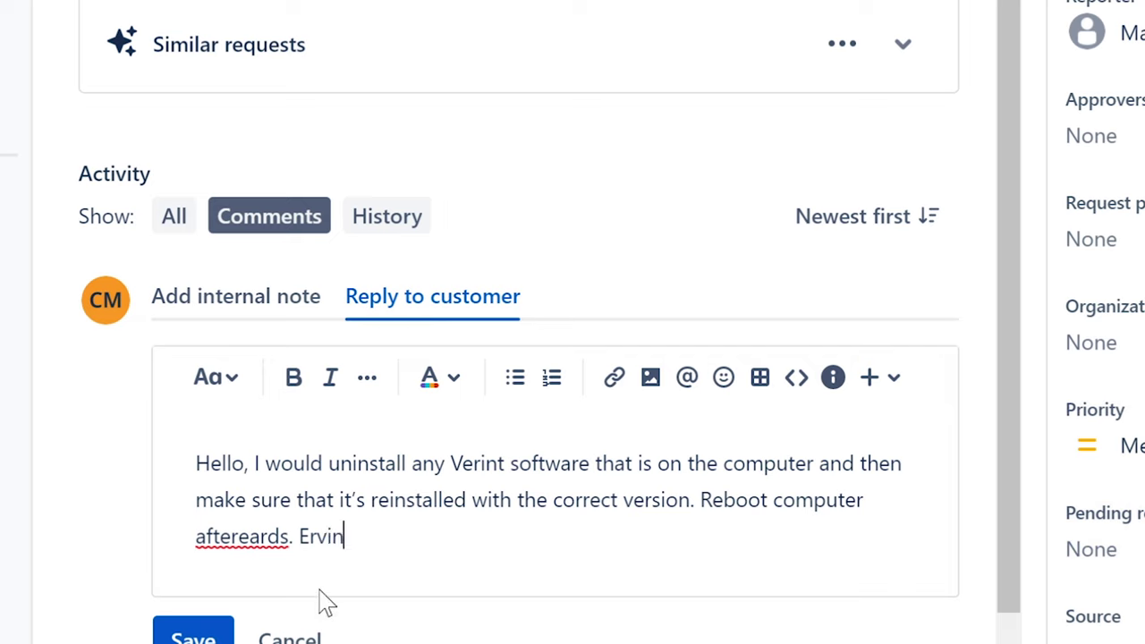
# - Correct the misspelled "aftereards" to "afterwards" in the customer reply and save the reply
pyautogui.rightClick(268, 540)
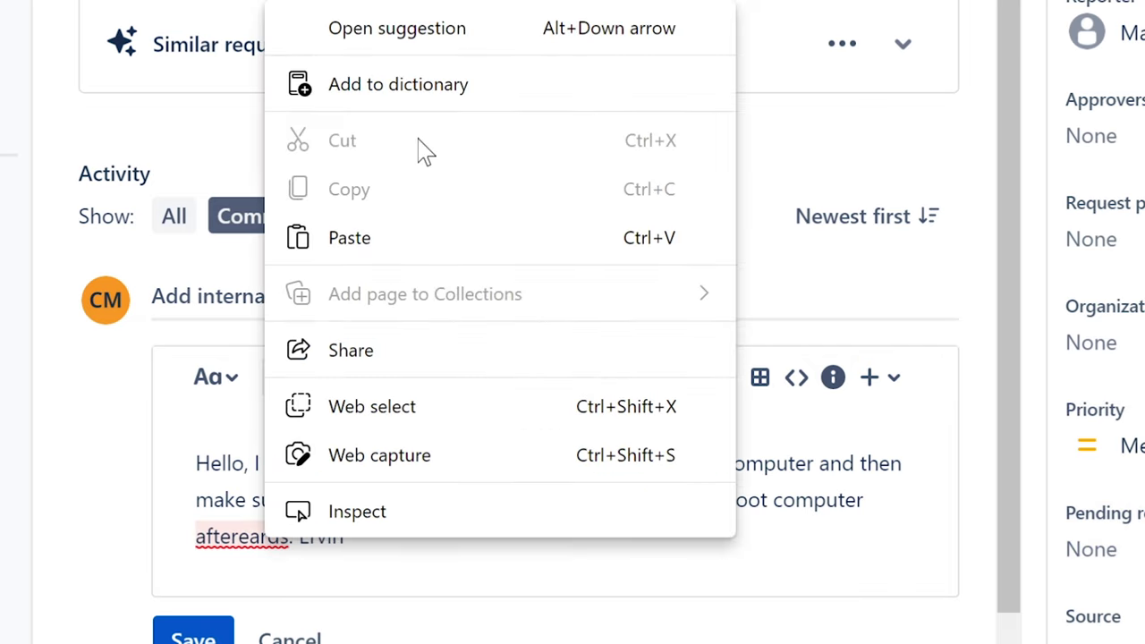
pyautogui.click(266, 539)
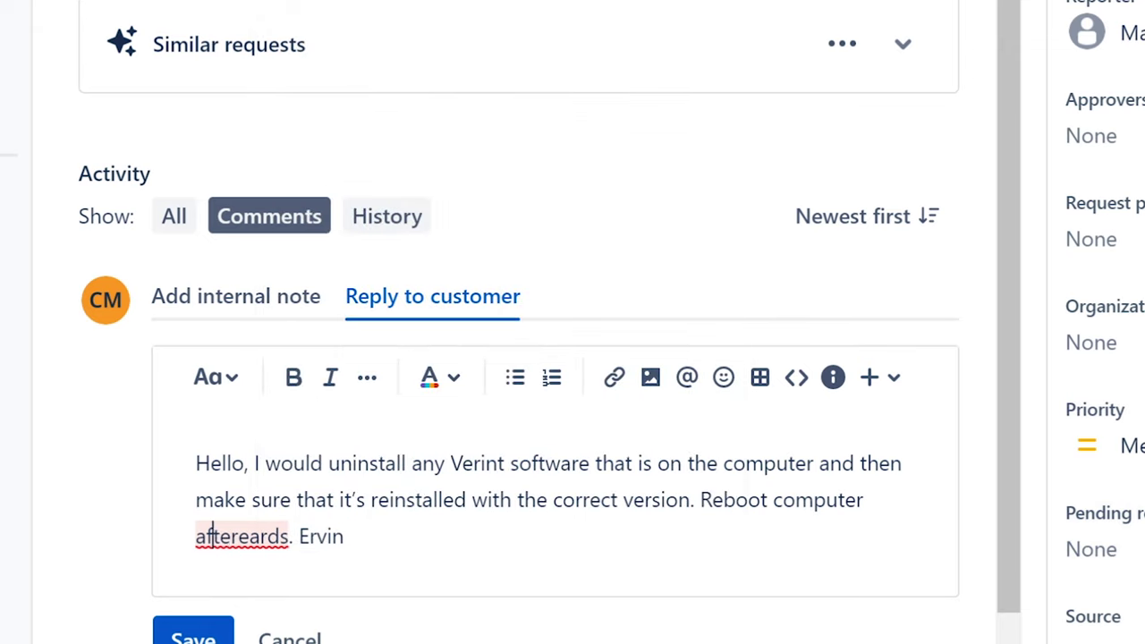
pyautogui.click(216, 537)
pyautogui.click(254, 427)
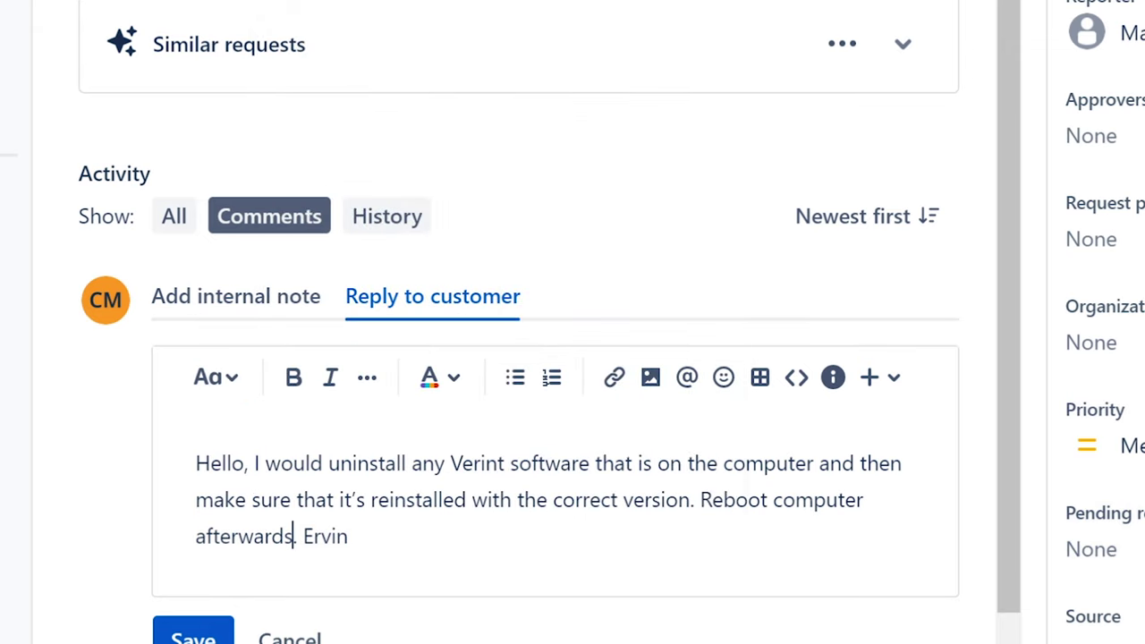
pyautogui.press('End')
pyautogui.click(193, 637)
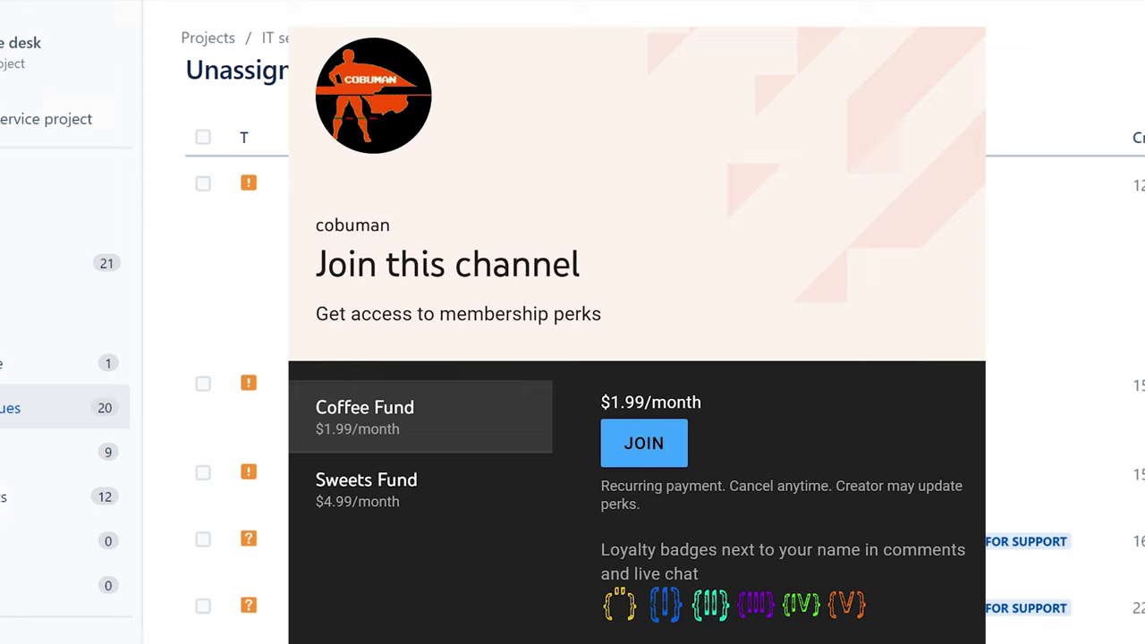
# - Look further down the unassigned issues queue
pyautogui.scroll(-5, 662, 398)
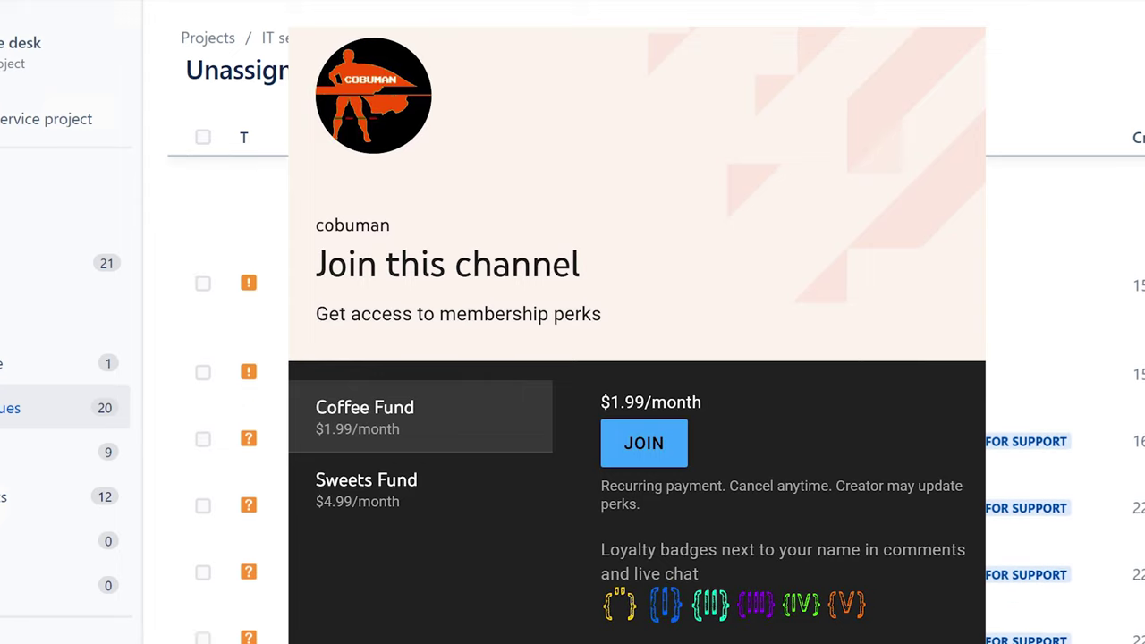